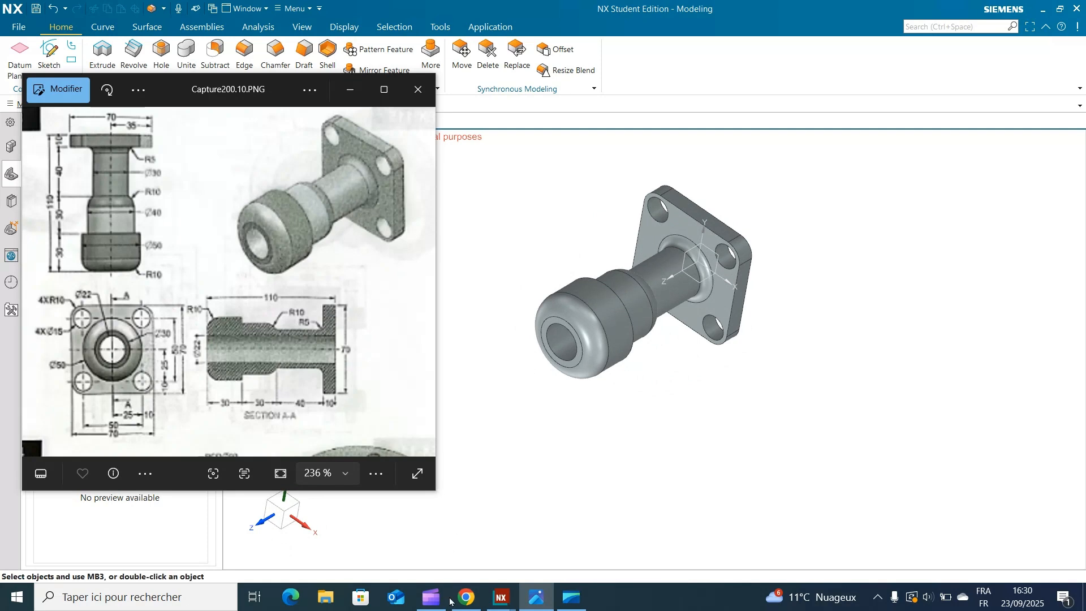
Create a sketch on the Top plane and draw a 70 by 70 rectangle centred on the sketch origin
click(572, 600)
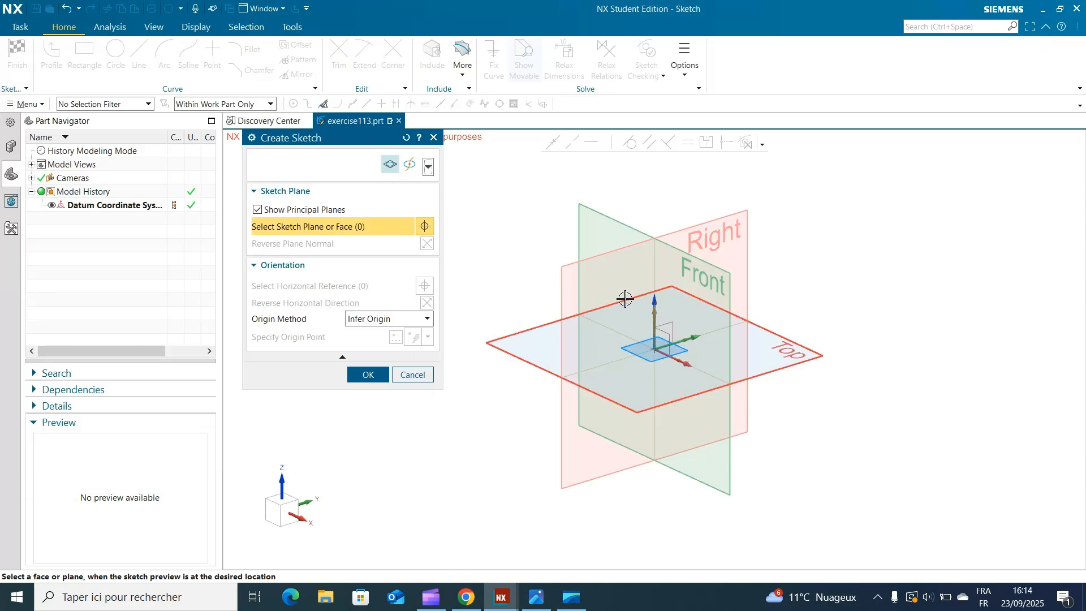
click(364, 372)
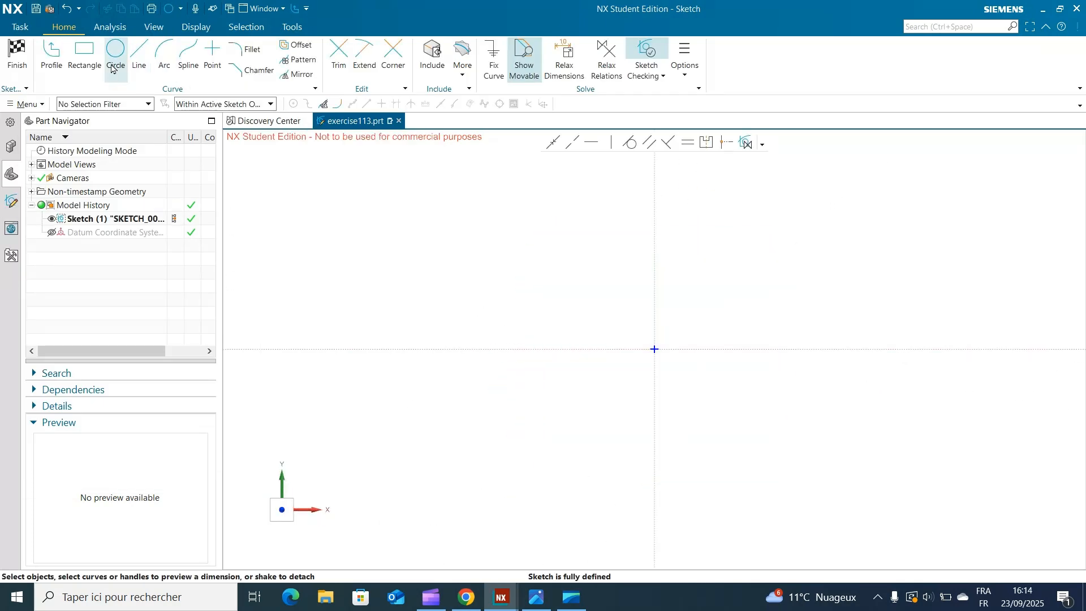
click(85, 56)
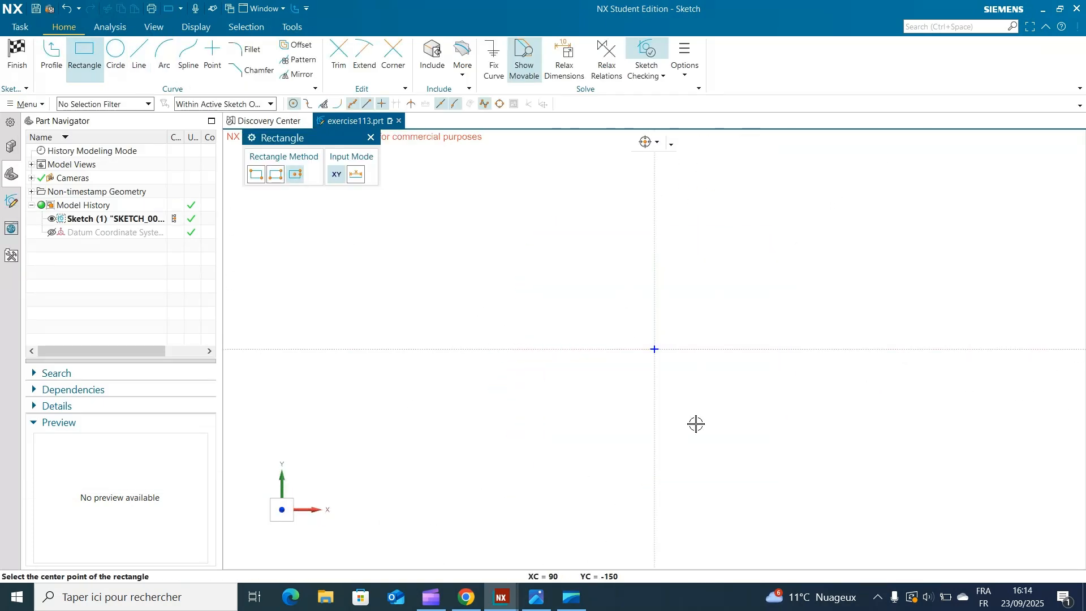
click(654, 349)
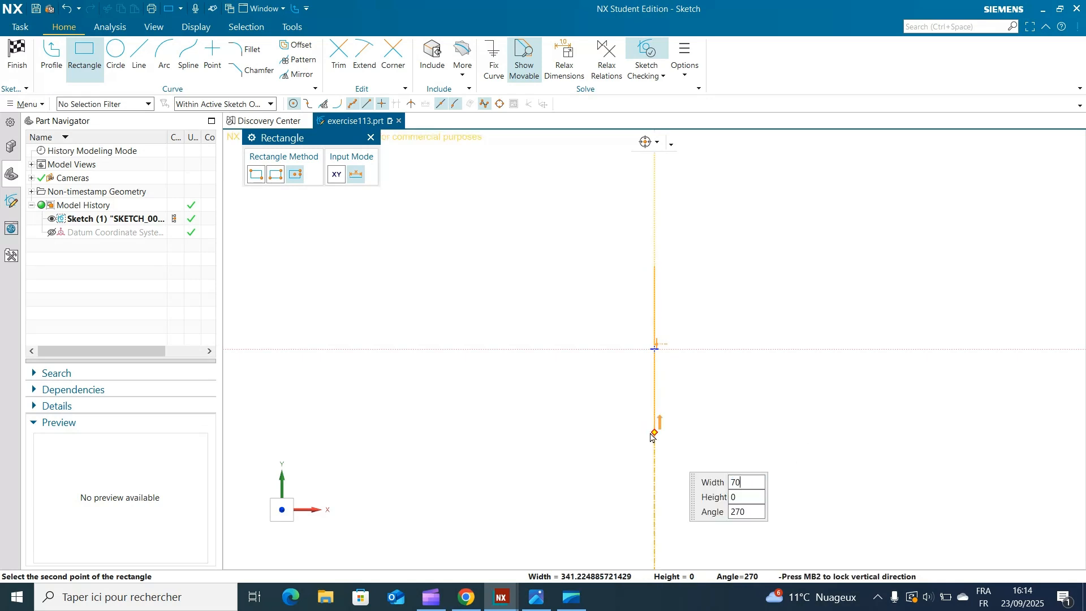
key(Return)
click(651, 421)
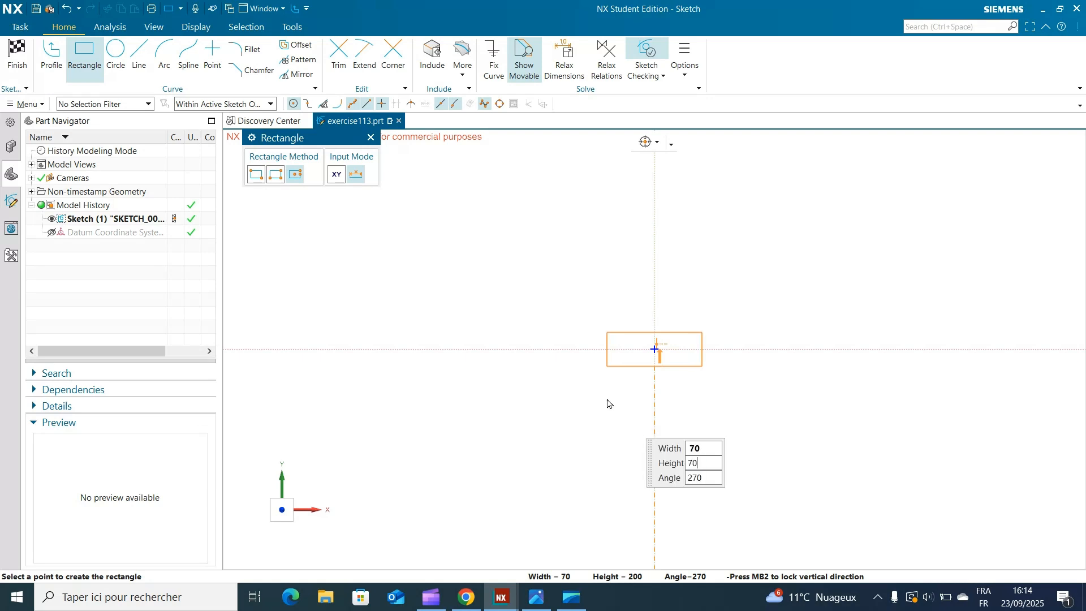
text(70)
key(Return)
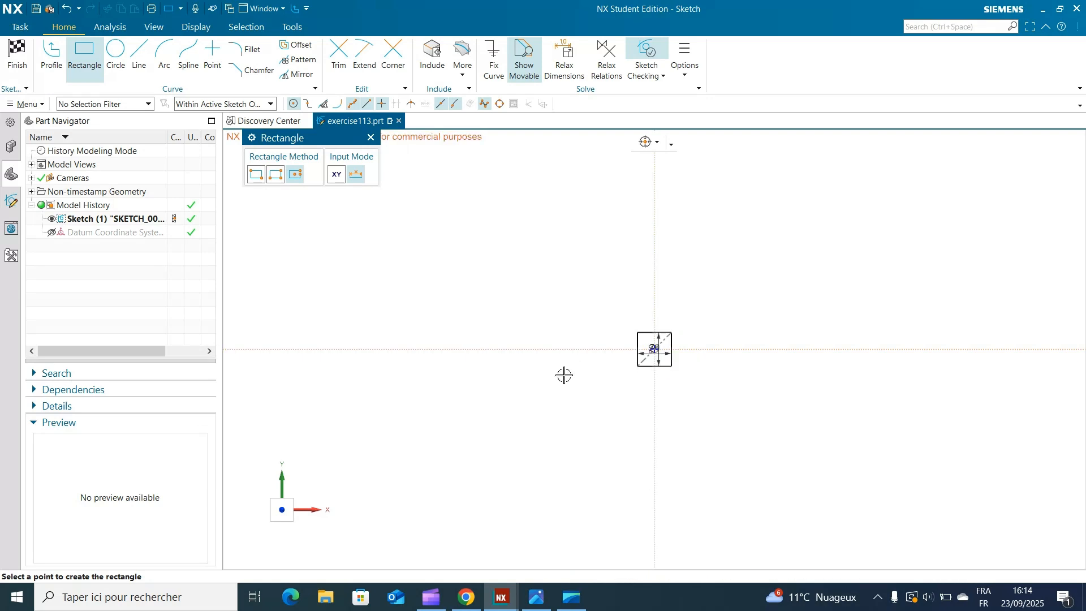
click(371, 138)
Hide the width and height dimensions of the square
scroll(717, 375, up, 6)
shift+middle_drag(643, 396, 898, 429)
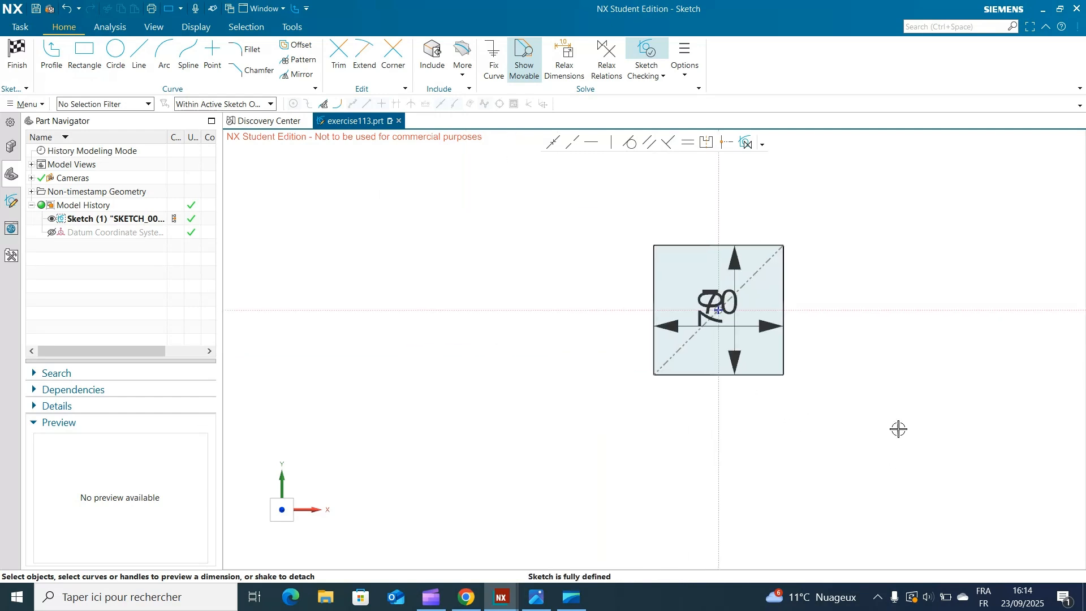
scroll(717, 212, up, 4)
shift+middle_drag(876, 300, 861, 164)
right_click(750, 346)
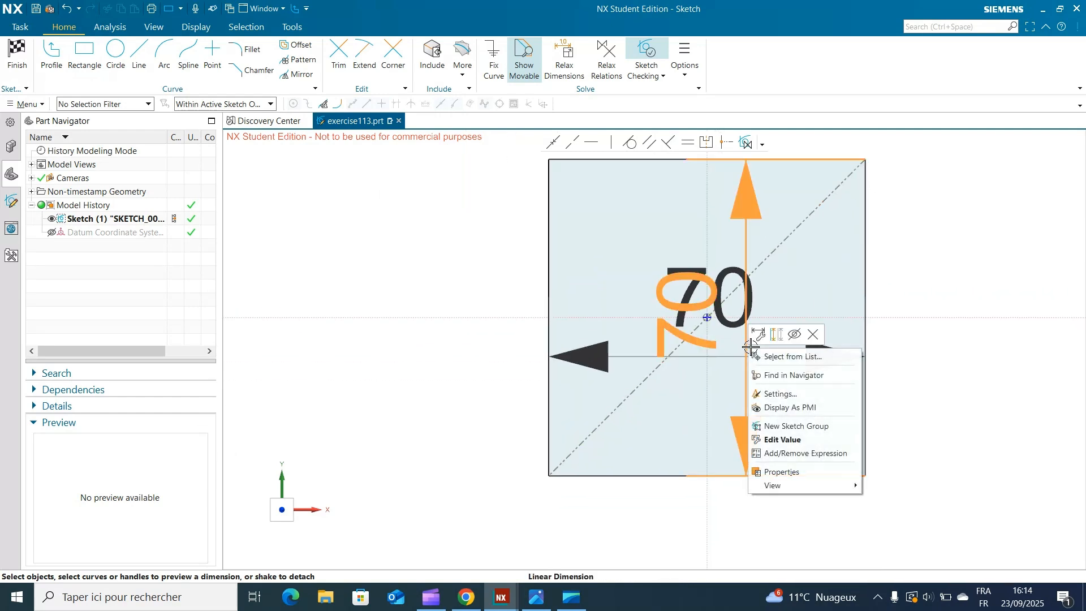
click(790, 335)
right_click(785, 356)
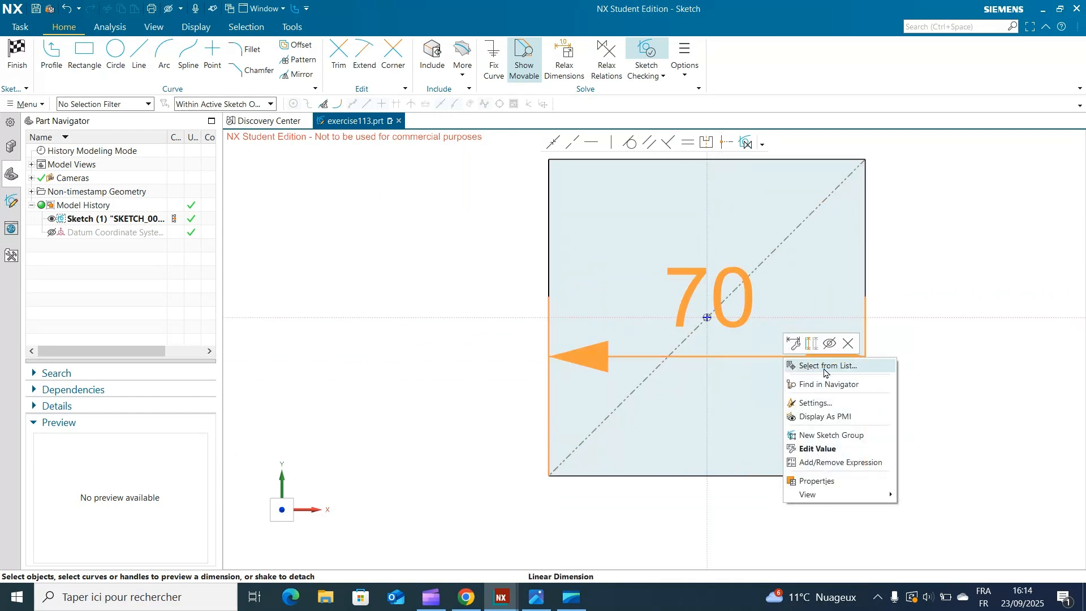
click(829, 344)
Draw a circle of diameter 30 centred on the sketch origin
key(o)
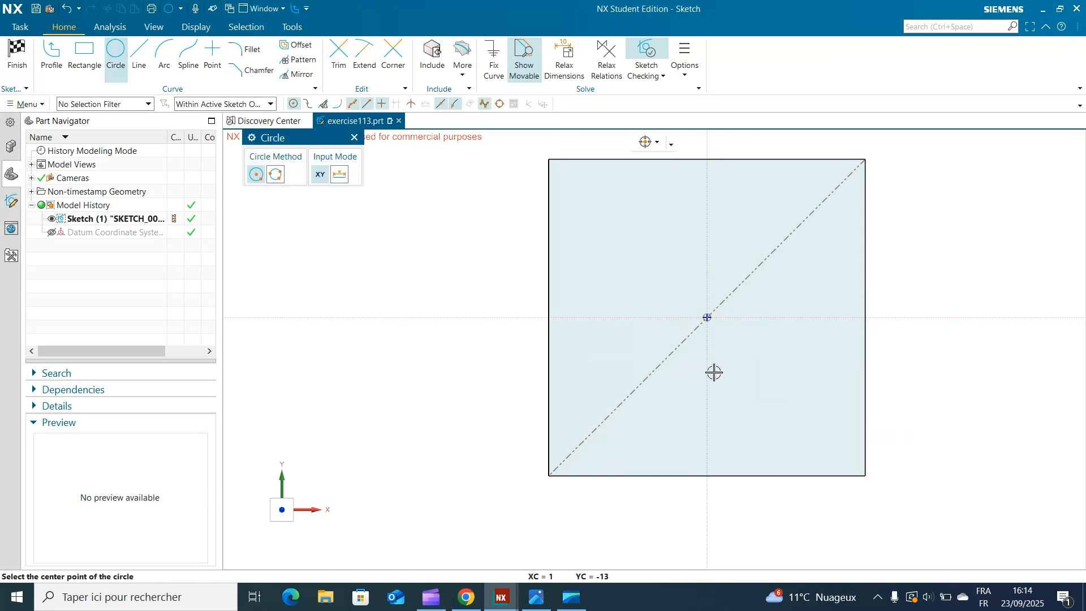
click(706, 317)
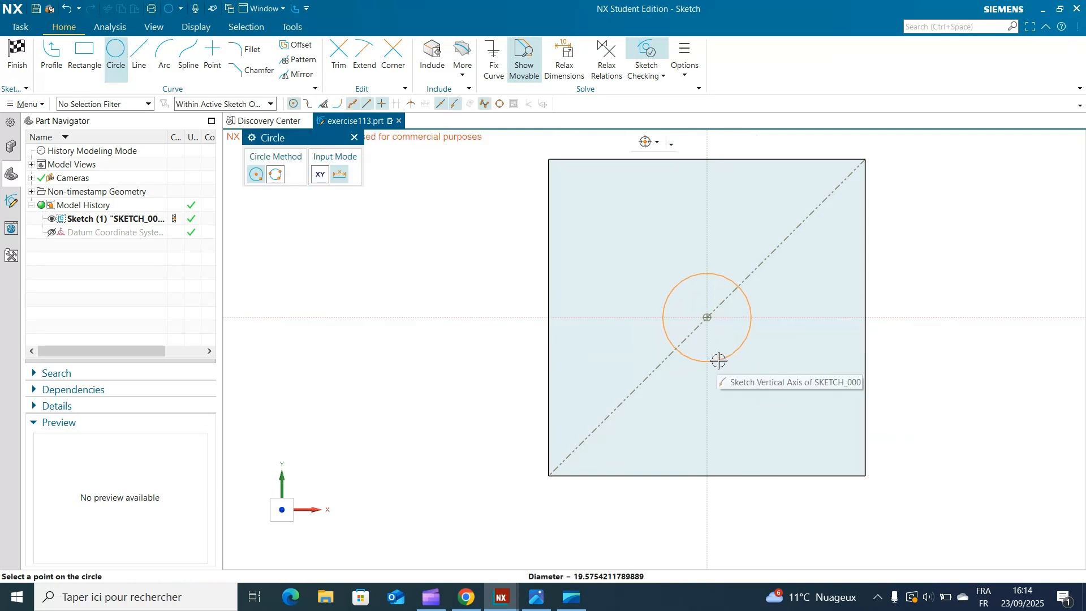
mouse_move(720, 361)
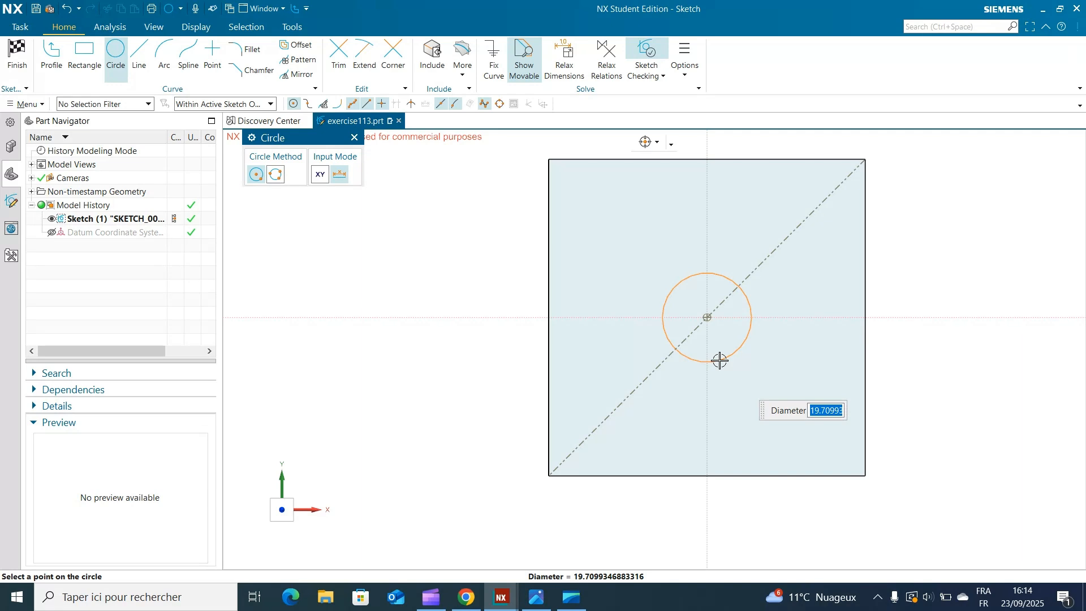
text(30)
key(Return)
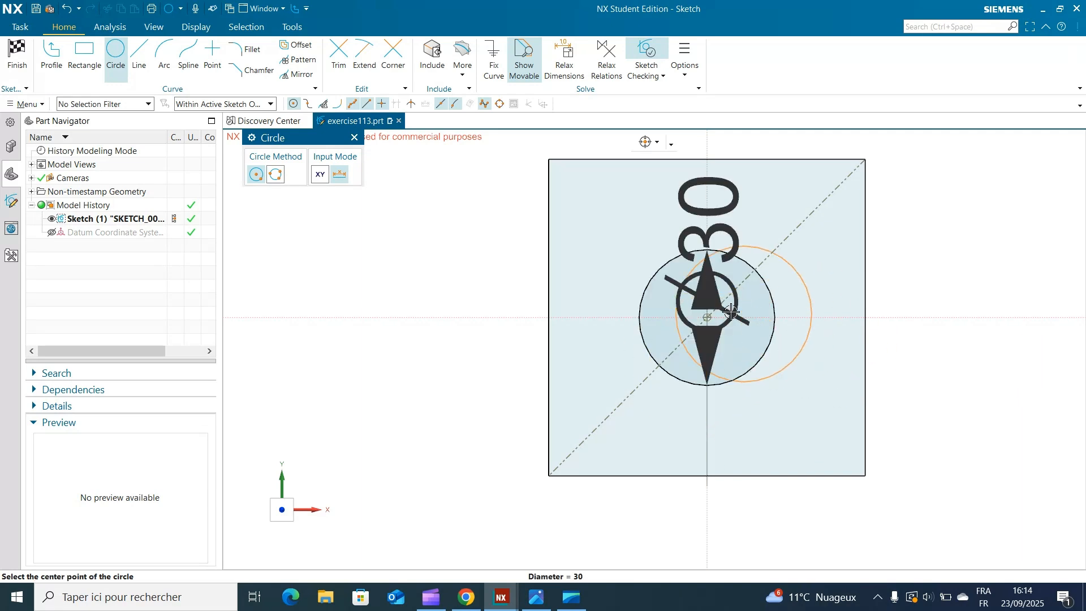
mouse_move(707, 321)
text(4)
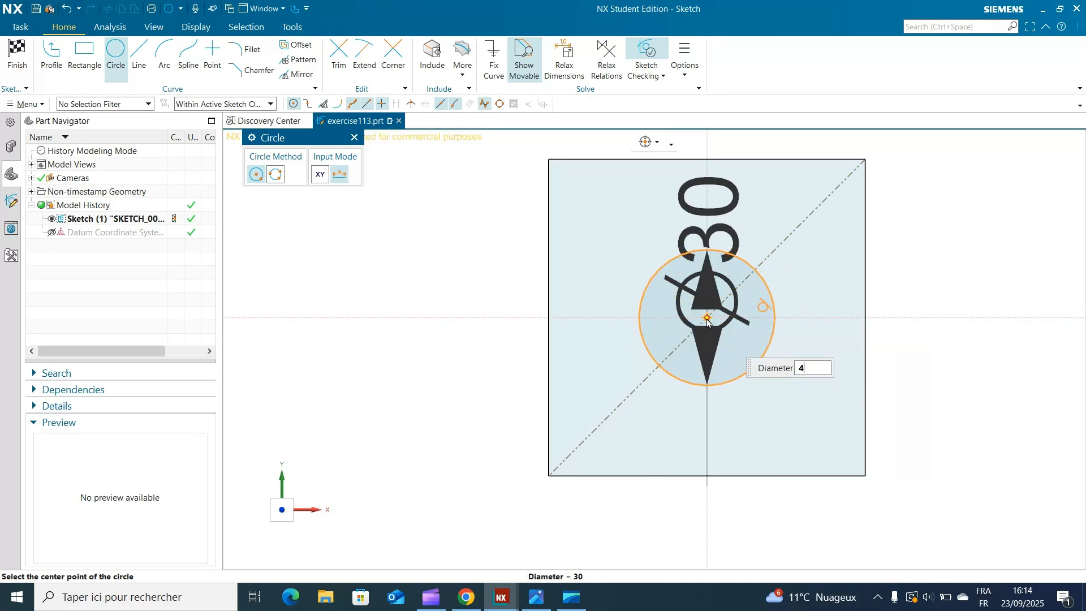
text(0)
key(Return)
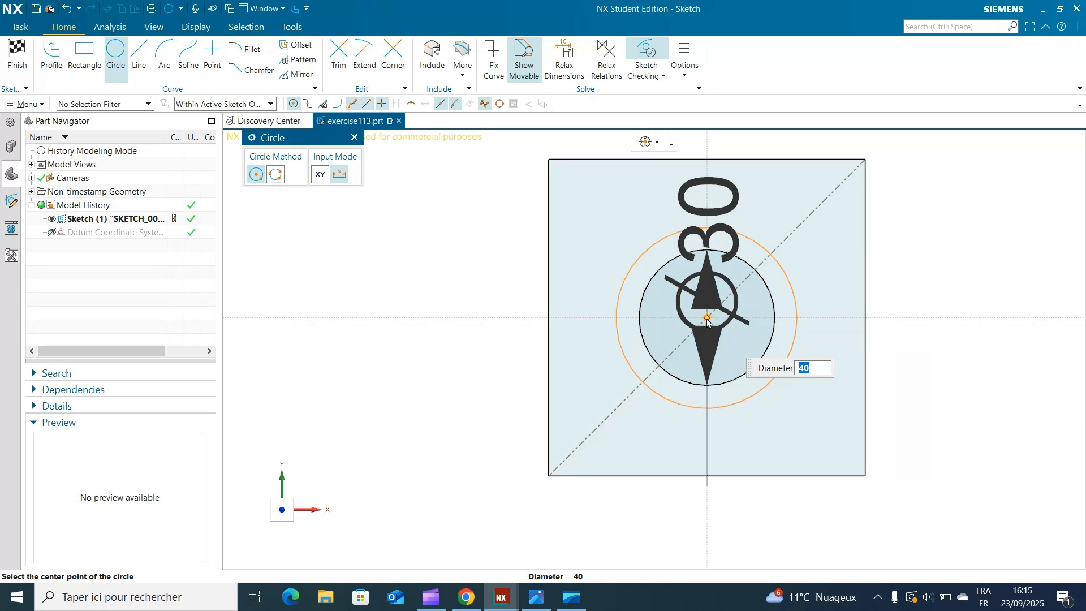
click(707, 320)
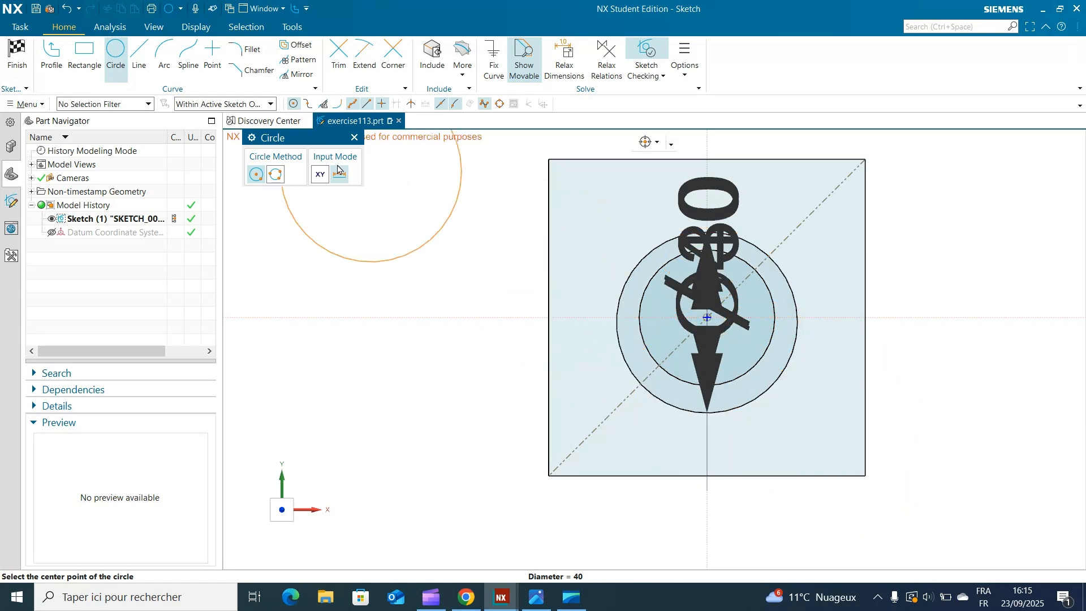
click(353, 138)
key(ctrl+z)
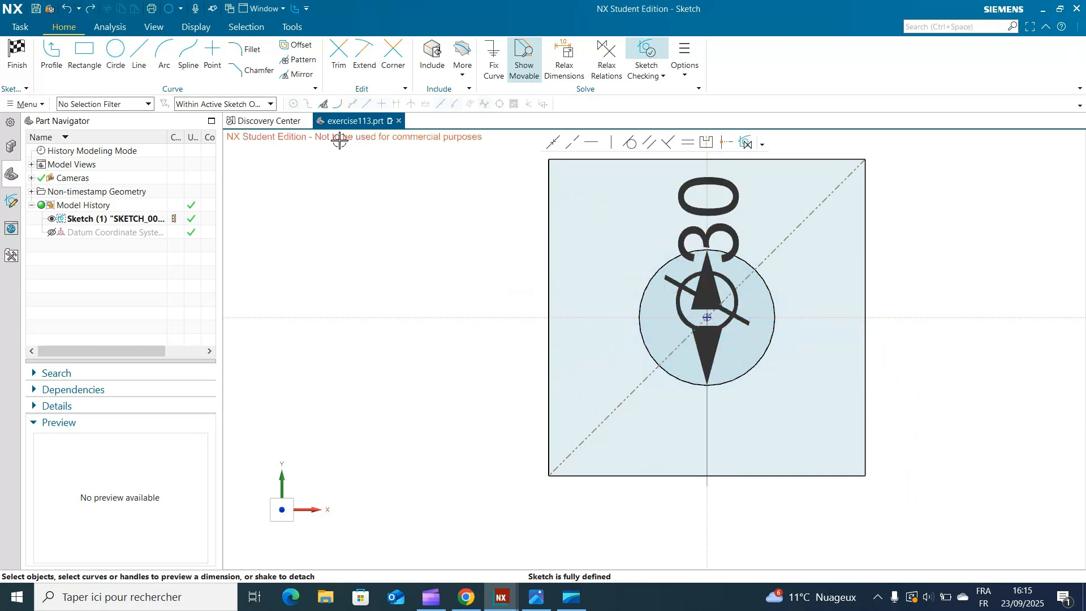
Draw a circle of diameter 40 centred on the sketch origin
click(113, 52)
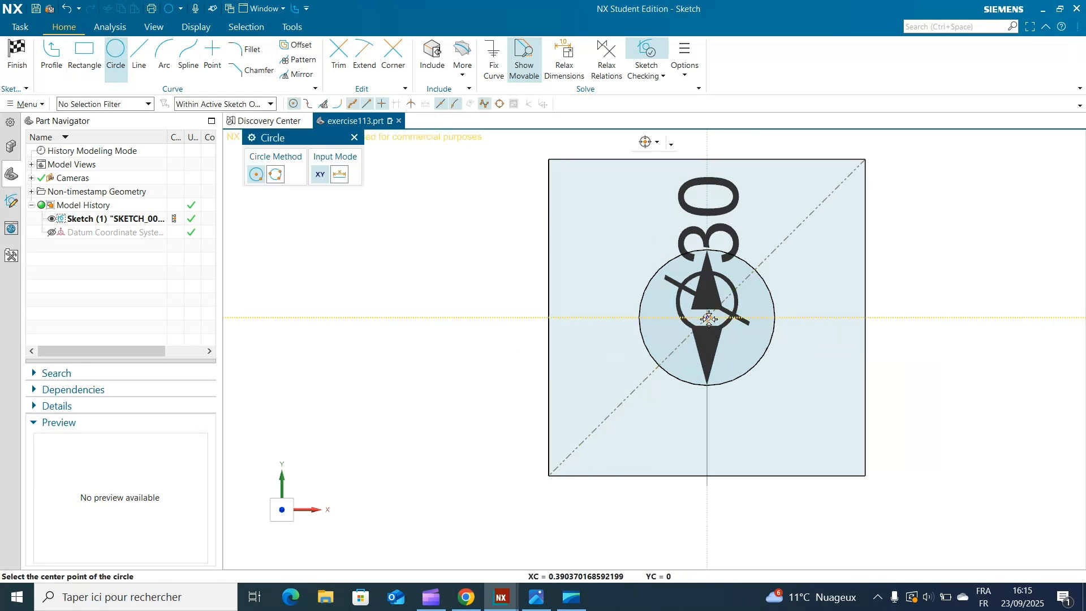
scroll(710, 318, up, 6)
click(698, 315)
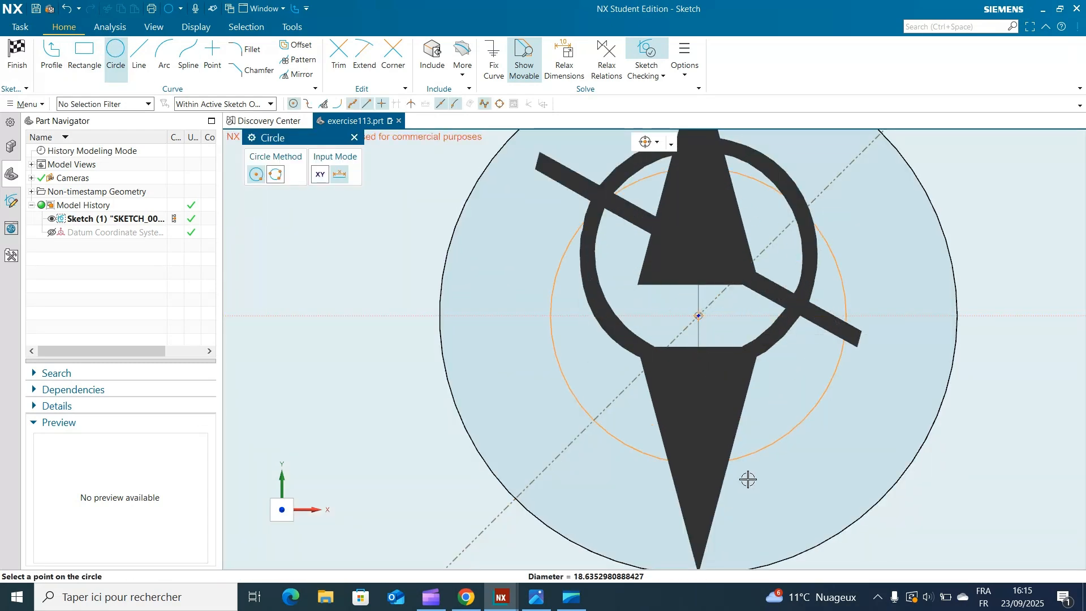
mouse_move(749, 492)
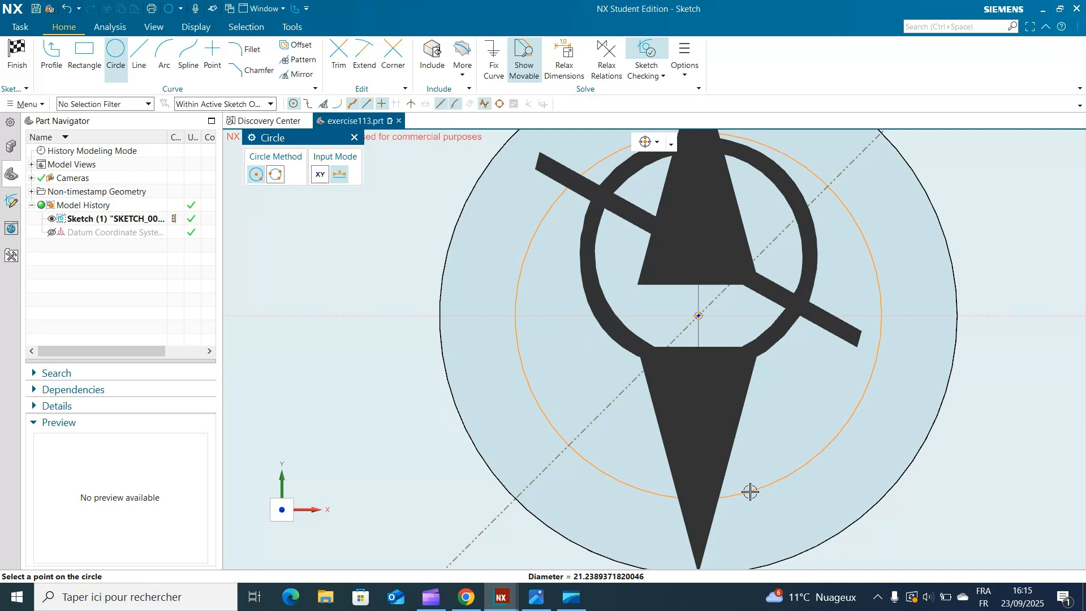
text(0)
key(Return)
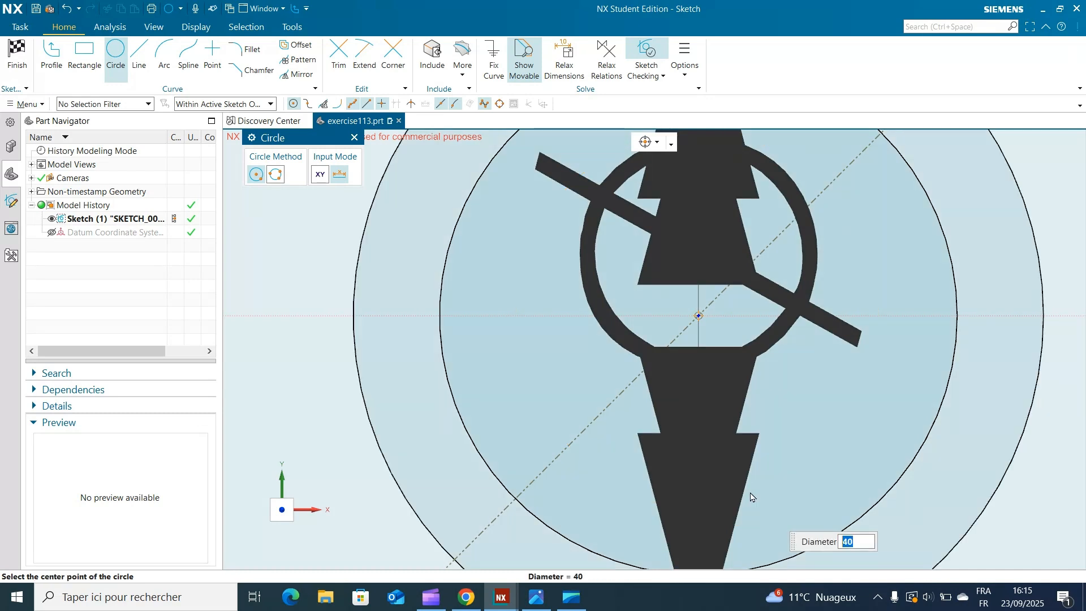
Draw a circle of diameter 50 around the same centre as the other two circles
scroll(738, 473, down, 3)
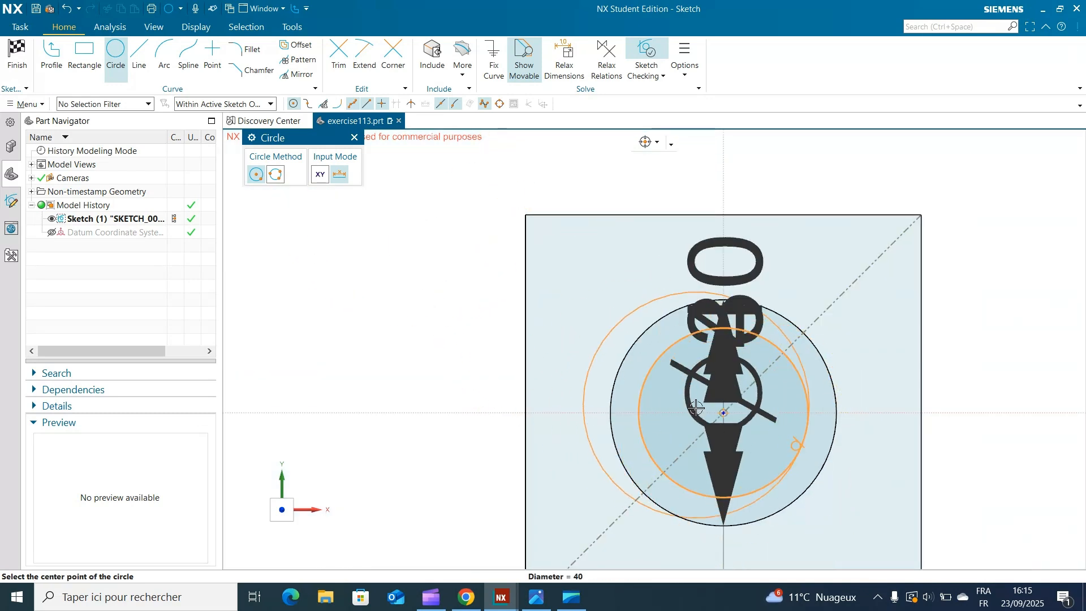
scroll(725, 417, up, 4)
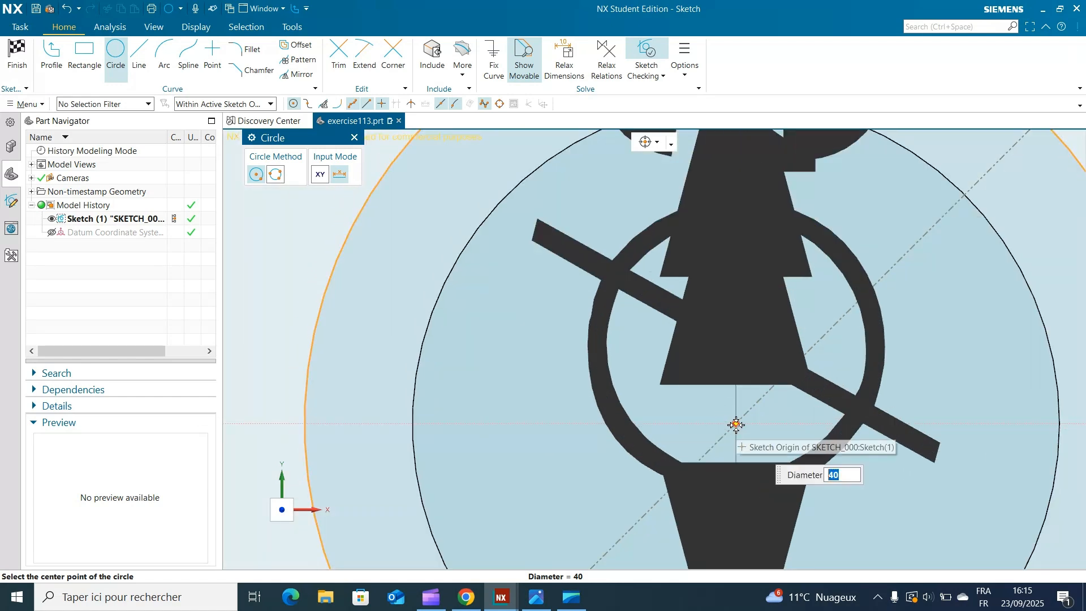
click(735, 424)
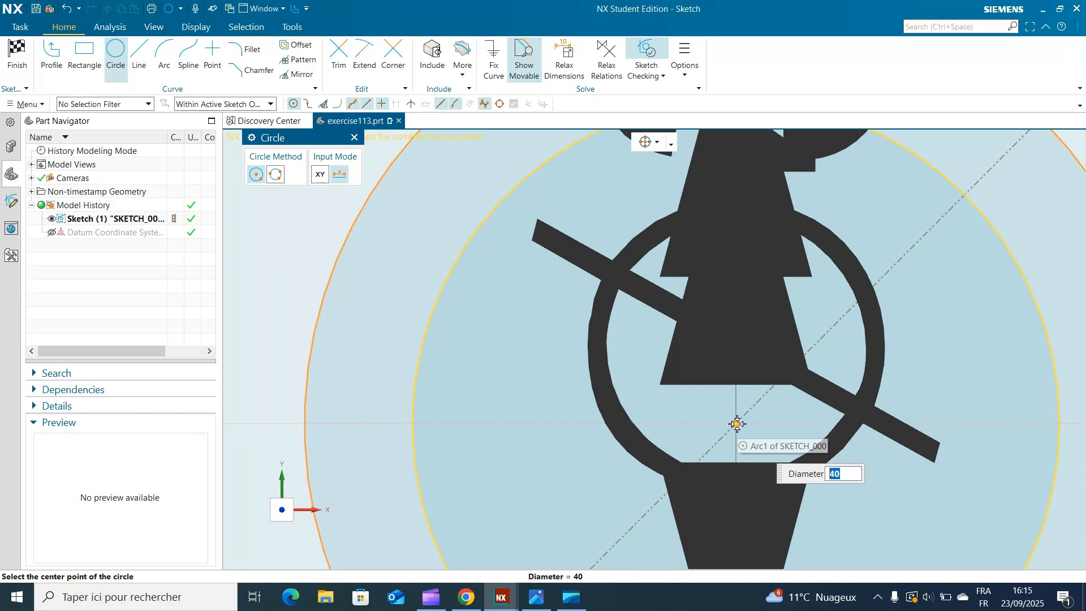
text(50)
key(Return)
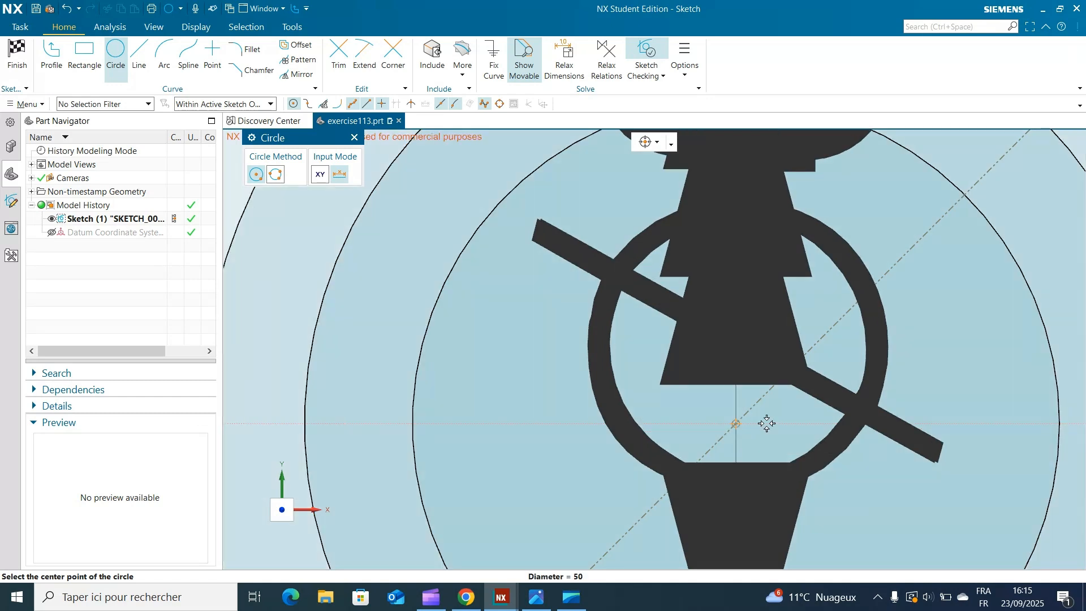
scroll(1073, 446, down, 6)
shift+middle_drag(930, 287, 693, 194)
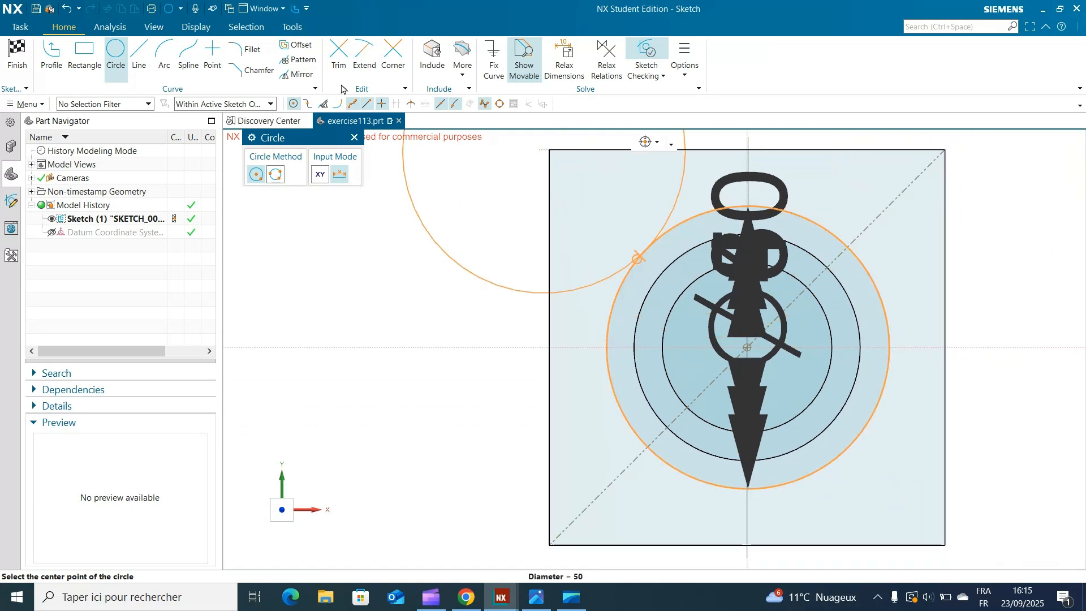
click(354, 138)
click(877, 297)
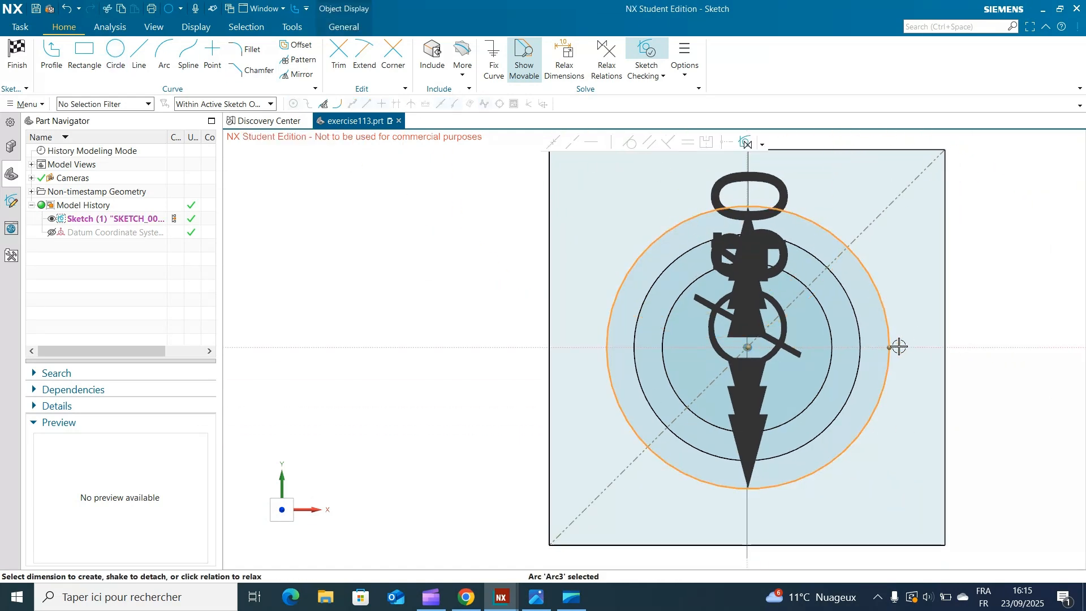
click(888, 346)
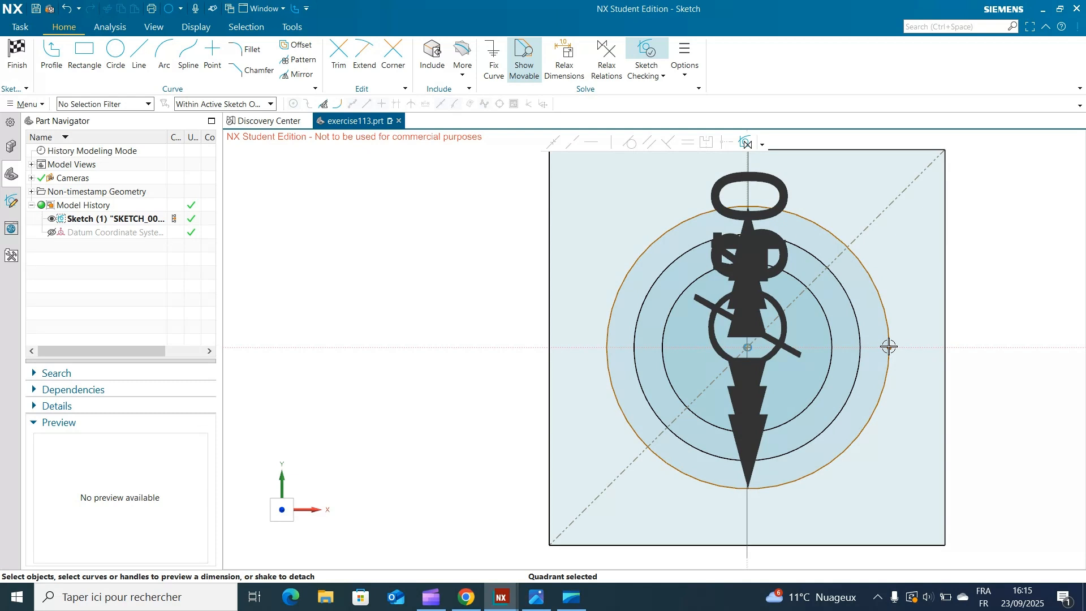
click(745, 163)
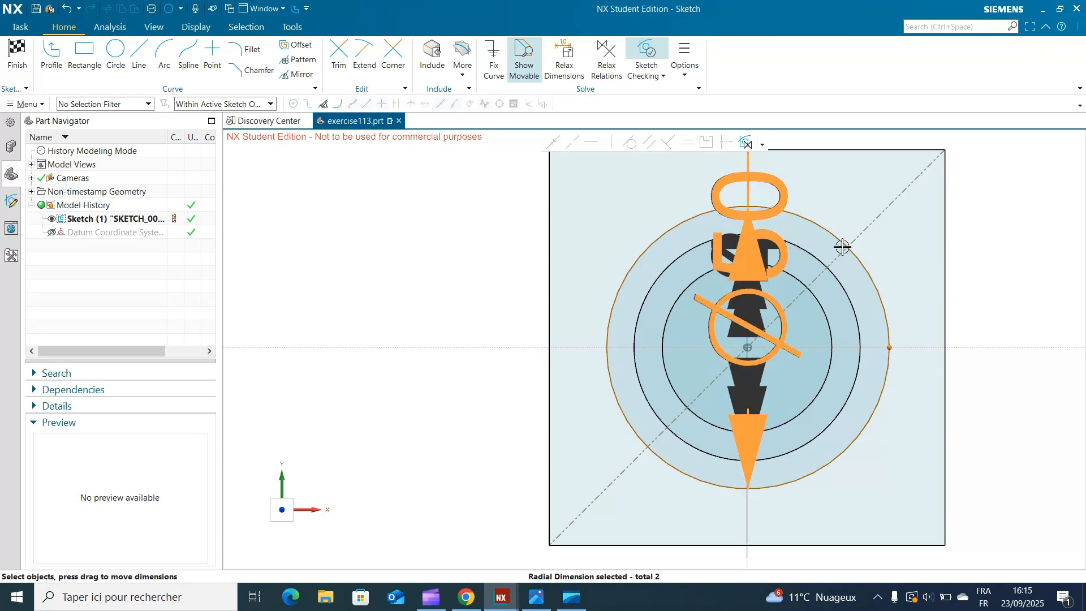
click(885, 314)
scroll(1003, 280, up, 5)
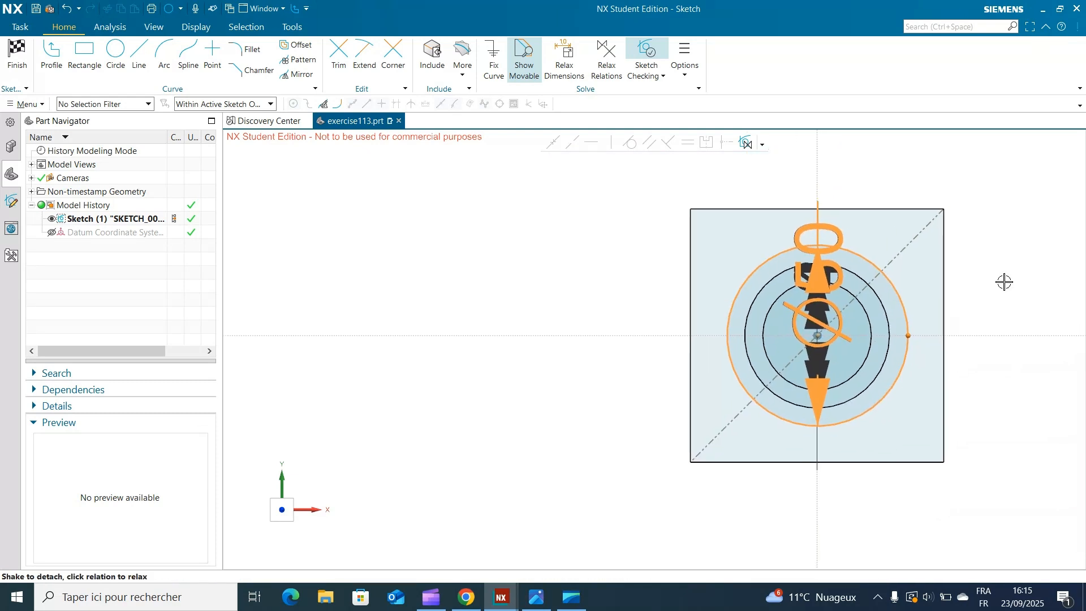
scroll(1012, 277, down, 6)
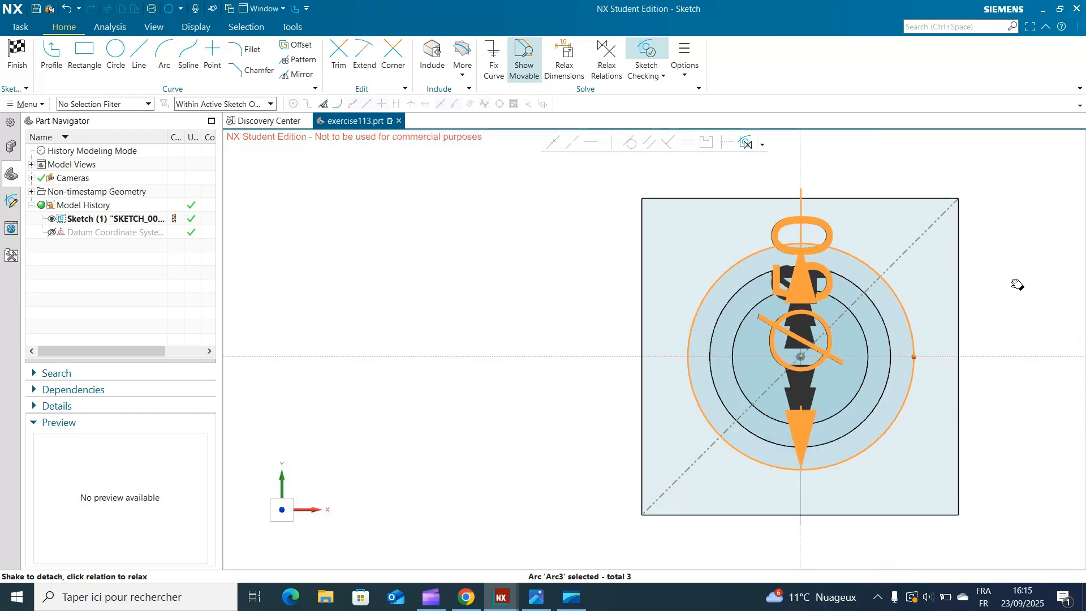
Move the circles' diameter dimensions clear of the circles and reduce the dimension text scale to 0.2769
drag(698, 205, 921, 475)
drag(701, 232, 870, 516)
click(197, 27)
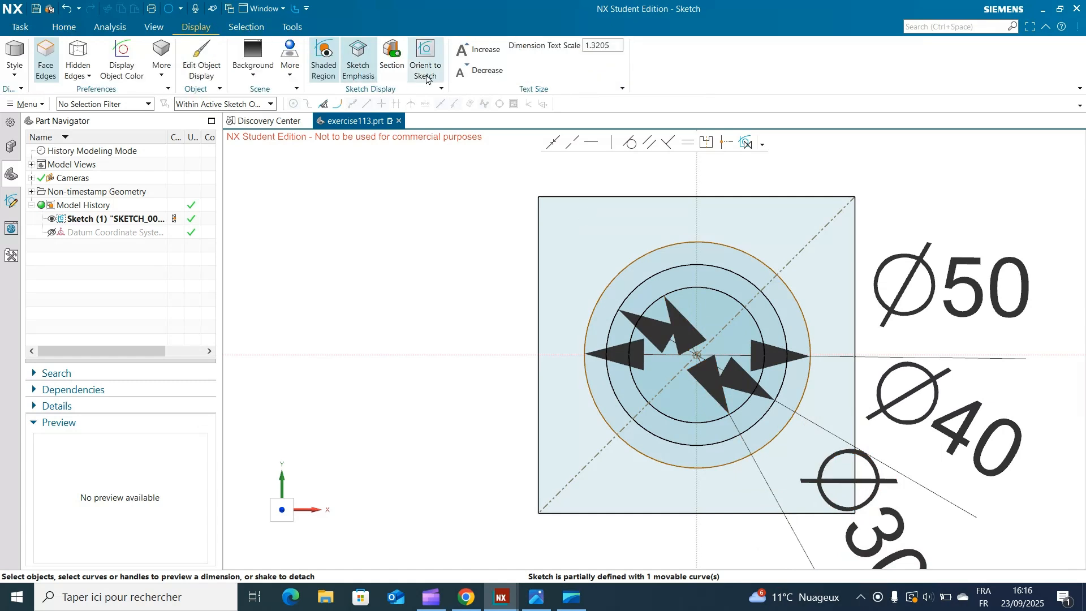
click(479, 79)
click(479, 80)
click(479, 79)
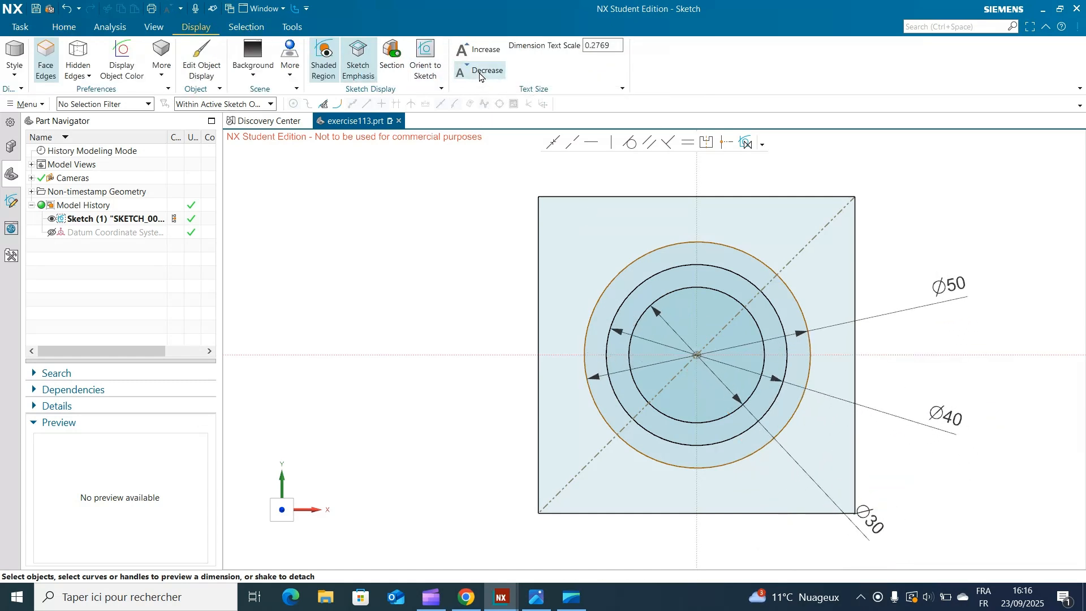
Dimension the outermost circle's edge at 25 mm horizontally from the sketch's vertical axis
click(67, 28)
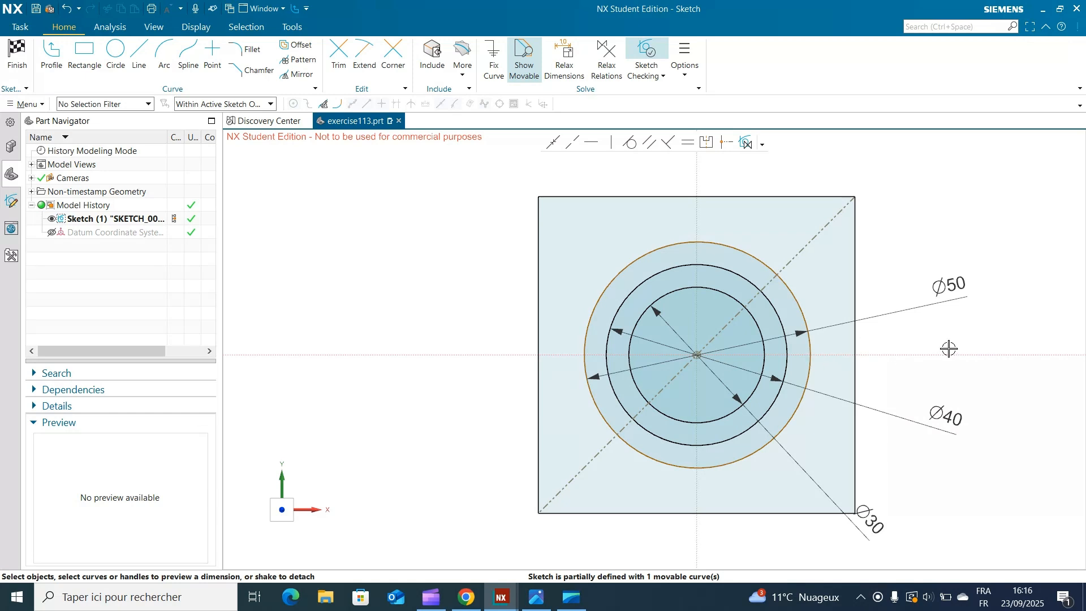
click(810, 347)
click(697, 216)
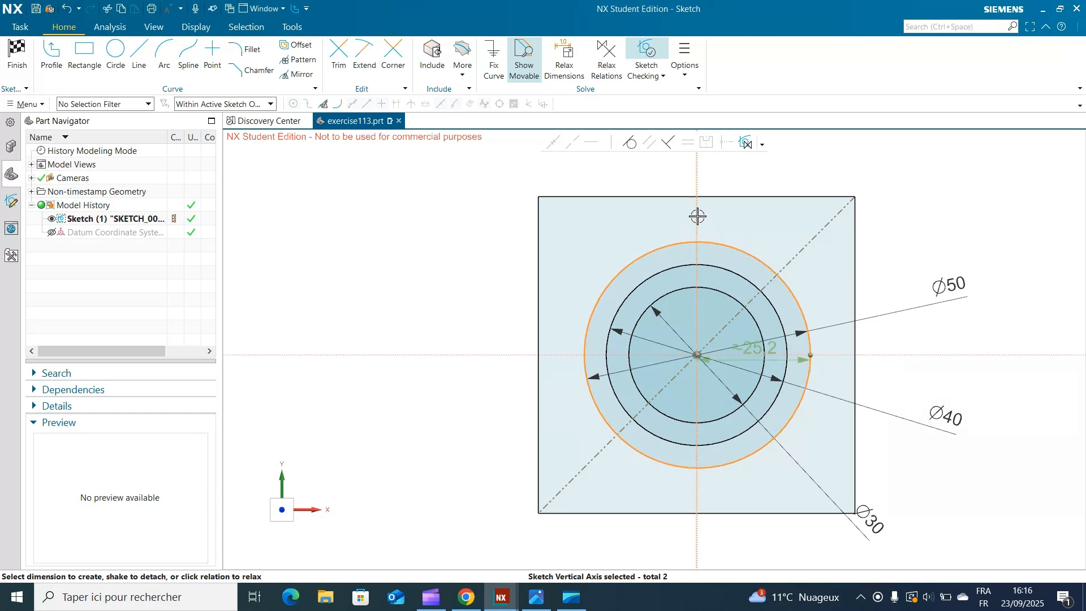
click(805, 362)
text(25)
key(Return)
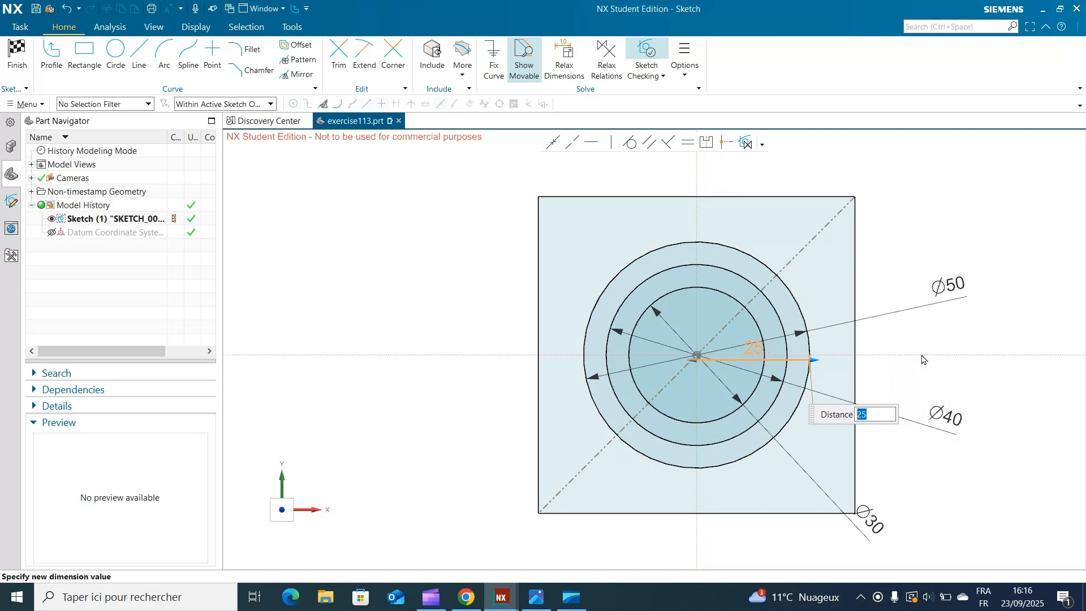
click(774, 314)
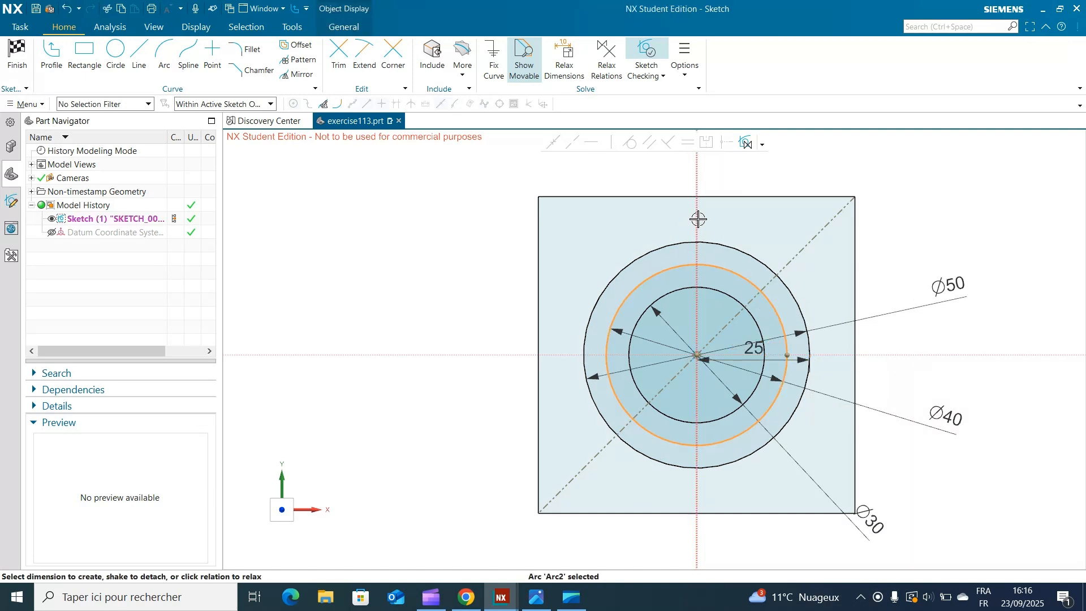
click(698, 218)
click(727, 295)
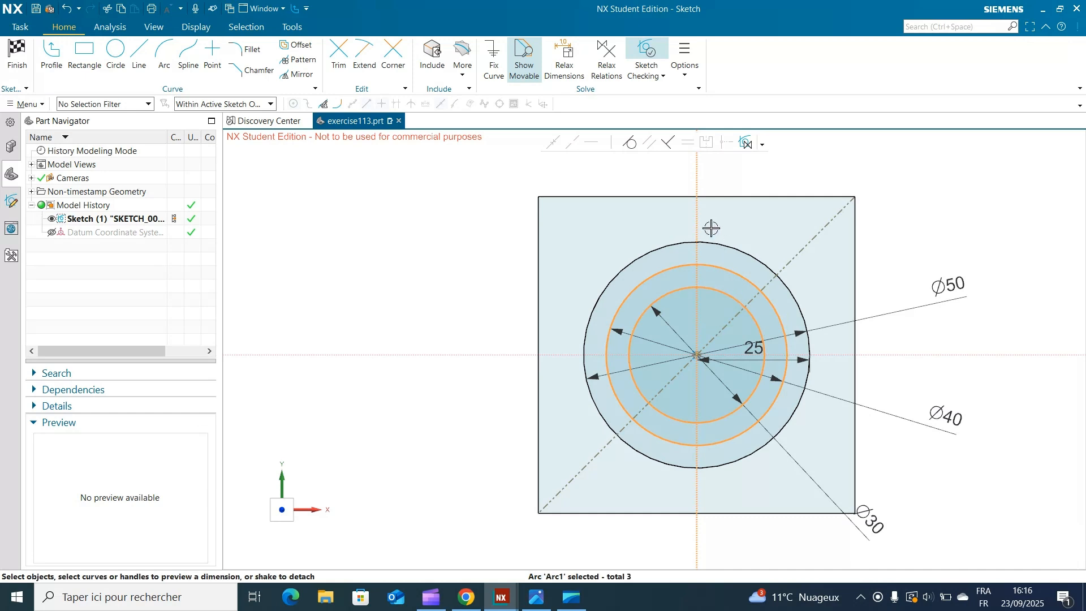
key(Escape)
click(725, 295)
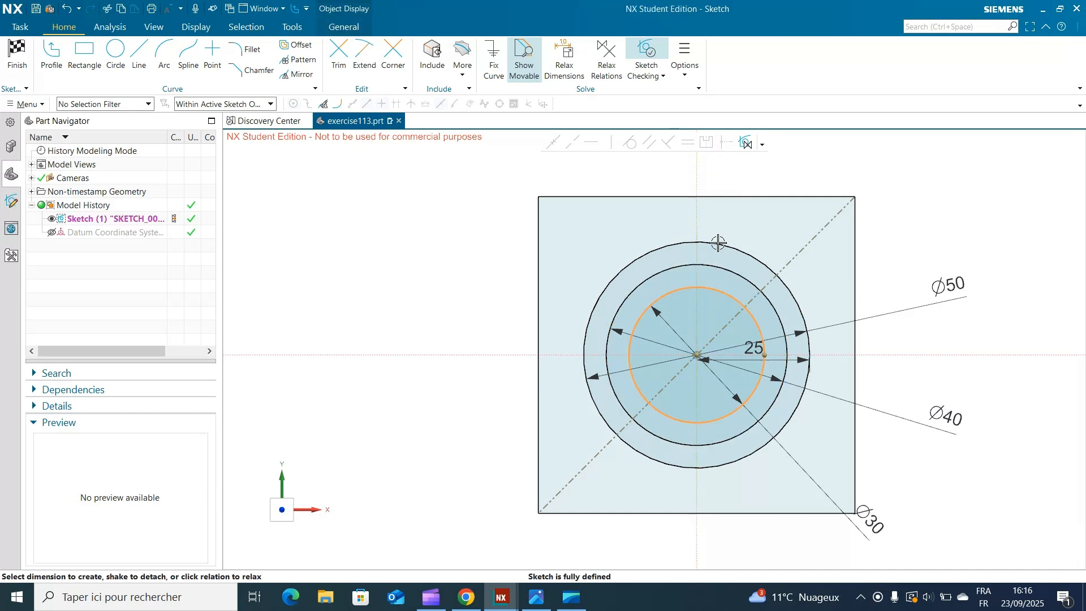
click(698, 214)
key(Escape)
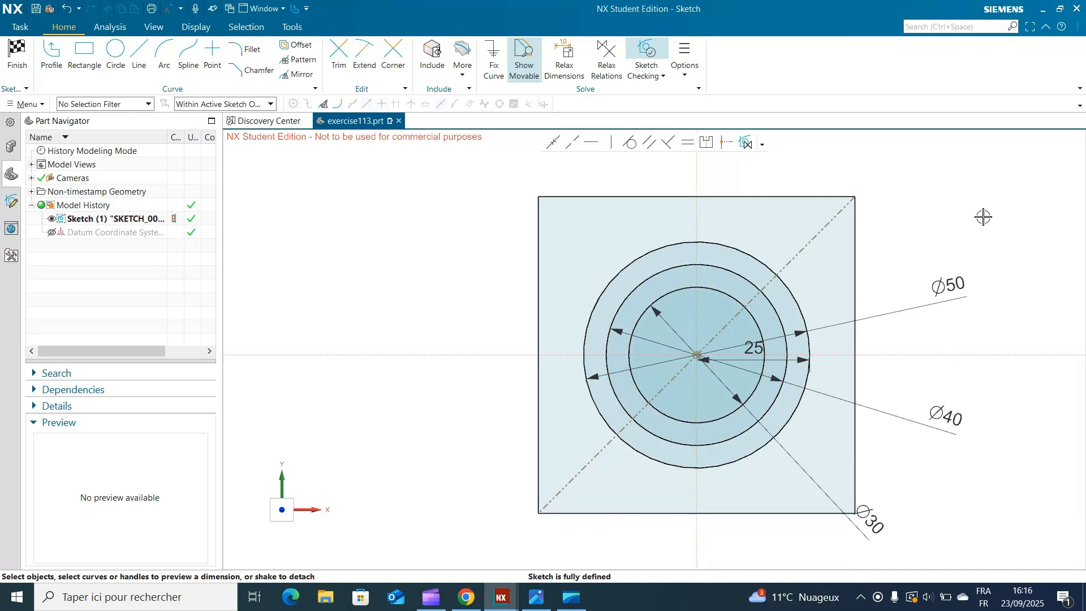
Hide the three circle diameter dimensions and the 25 mm distance dimension, and finish the sketch
shift+middle_drag(993, 216, 961, 179)
drag(972, 168, 609, 505)
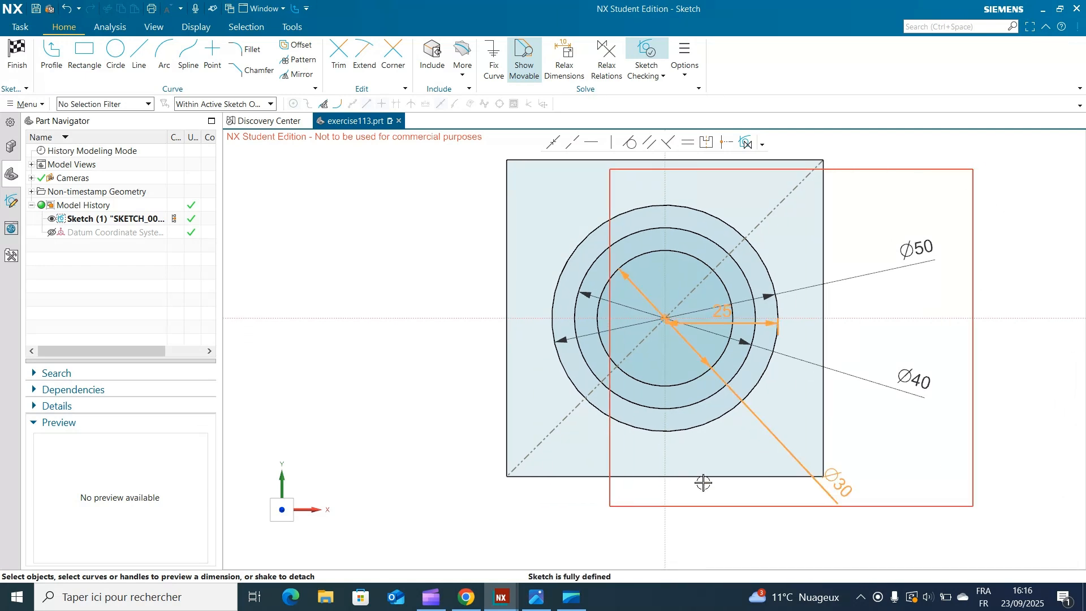
right_click(897, 266)
click(943, 253)
right_click(865, 382)
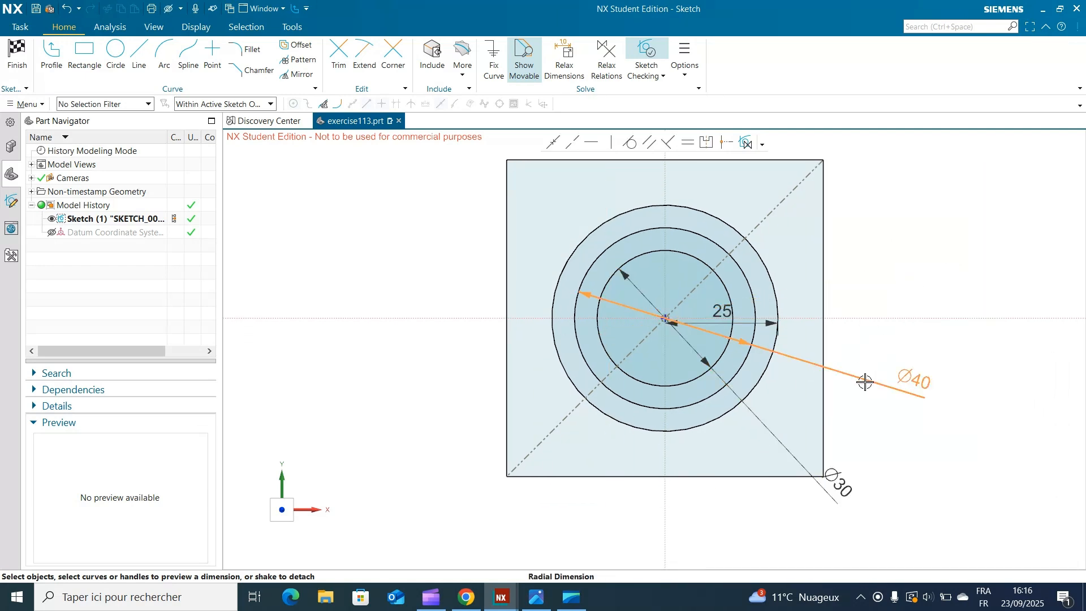
click(913, 368)
right_click(836, 485)
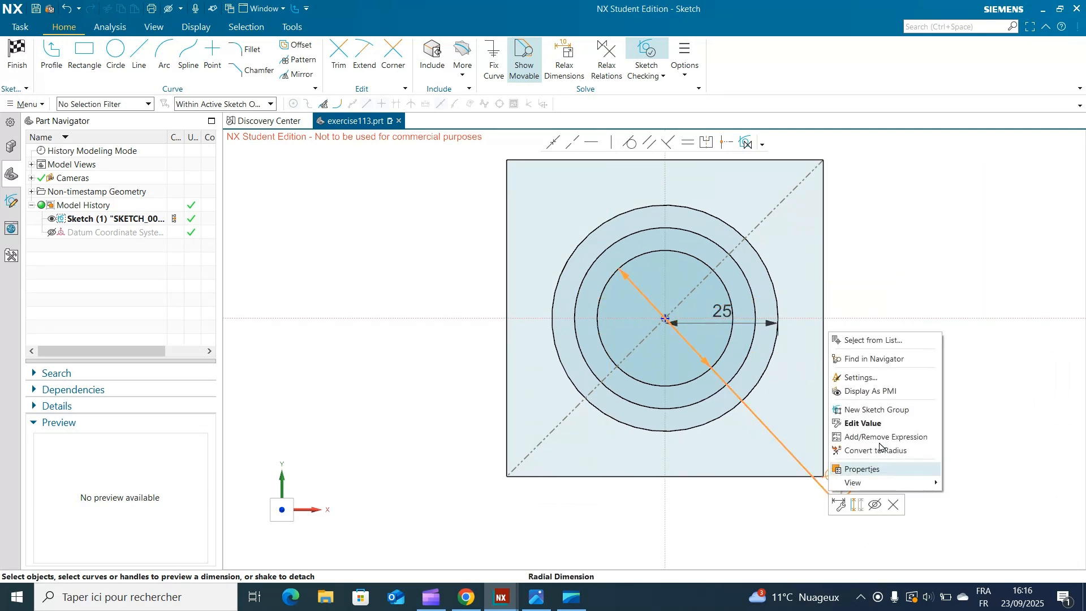
click(877, 497)
right_click(765, 327)
click(813, 312)
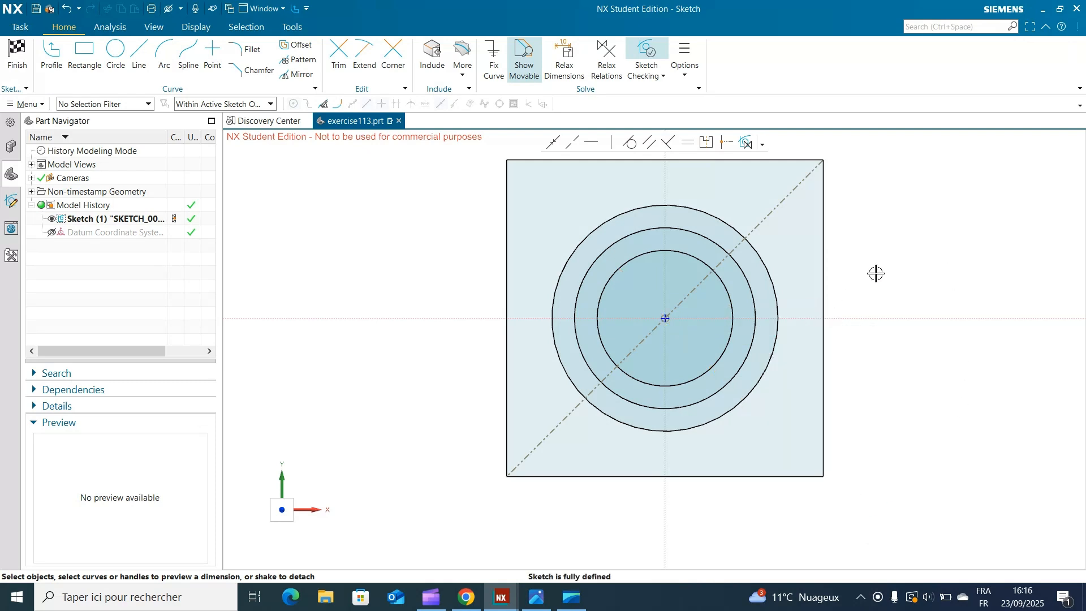
click(17, 55)
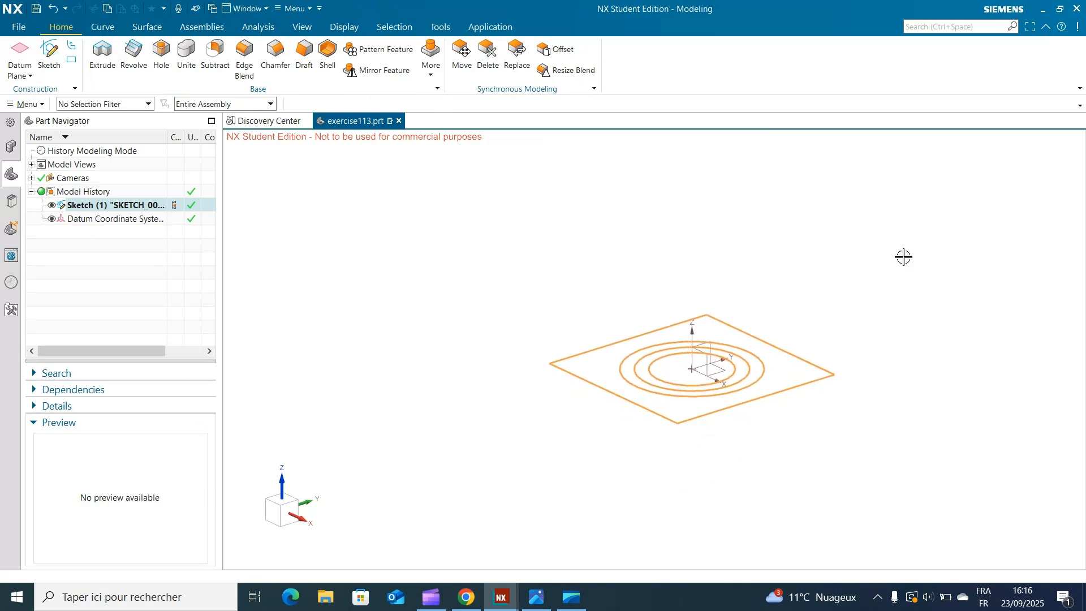
Extrude the square outline from 0 to 10 mm as a solid, checking the flange thickness in the reference drawing
click(115, 61)
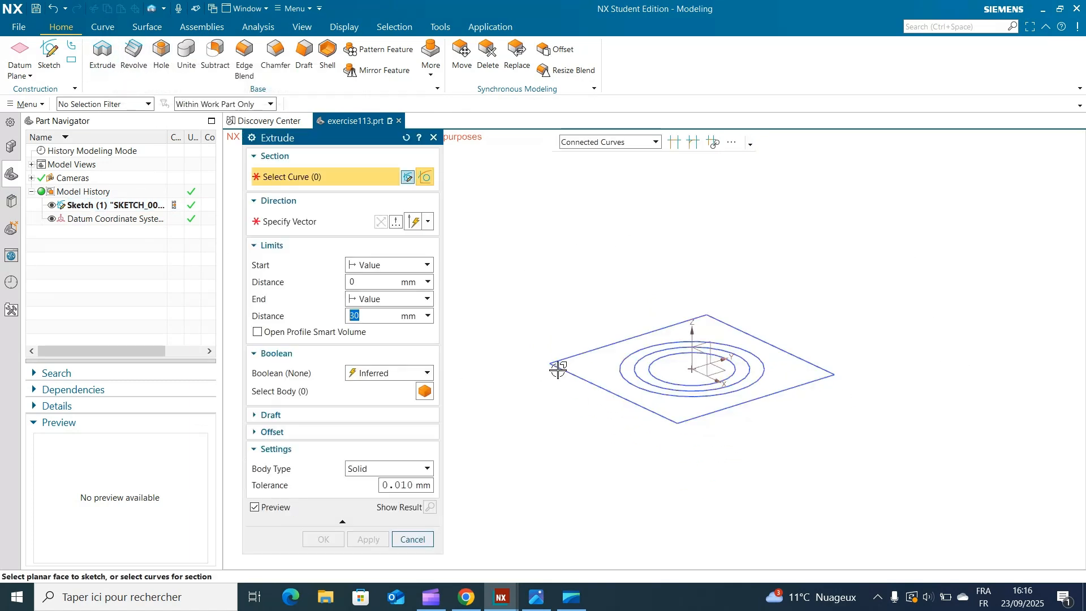
click(560, 368)
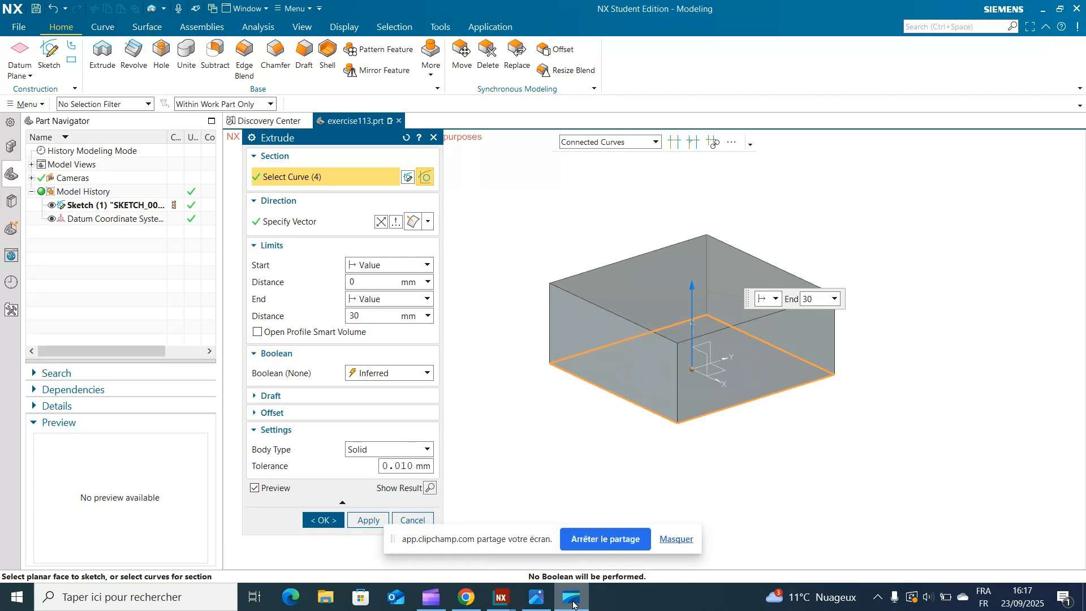
click(676, 538)
click(537, 597)
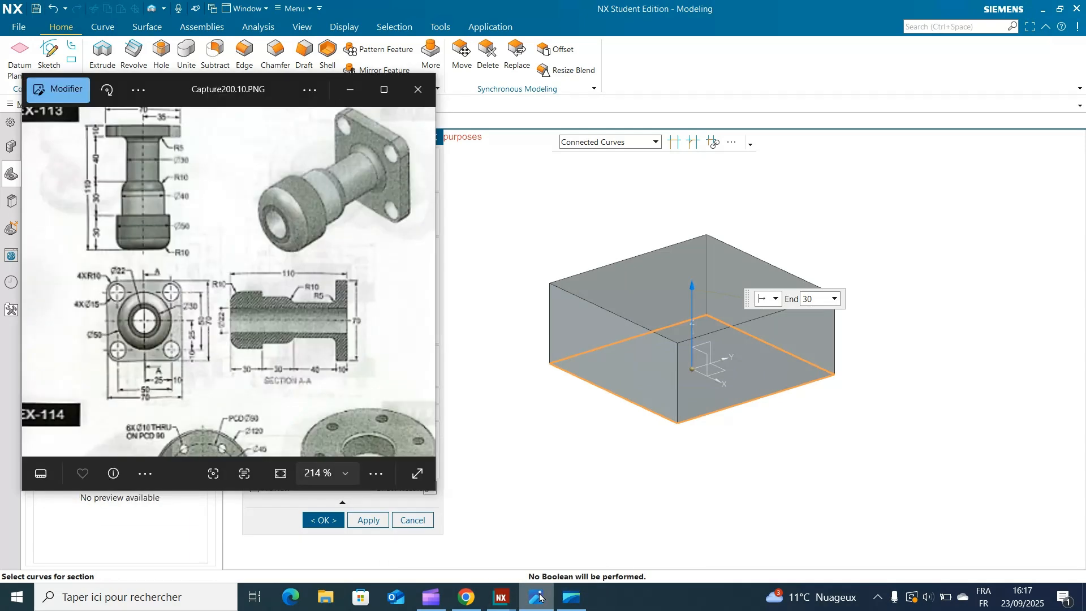
click(537, 596)
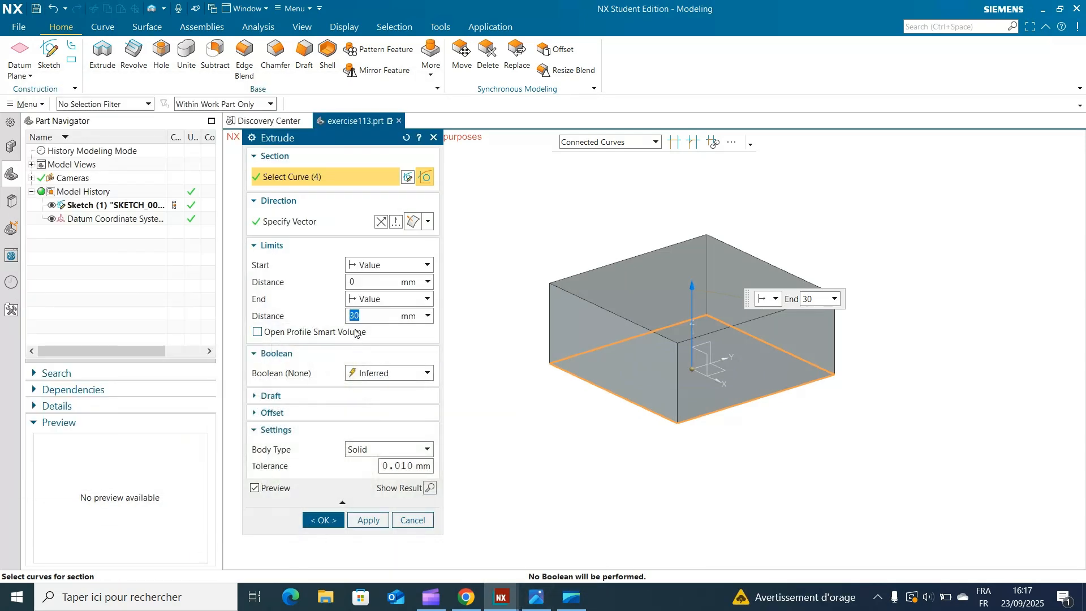
key(Return)
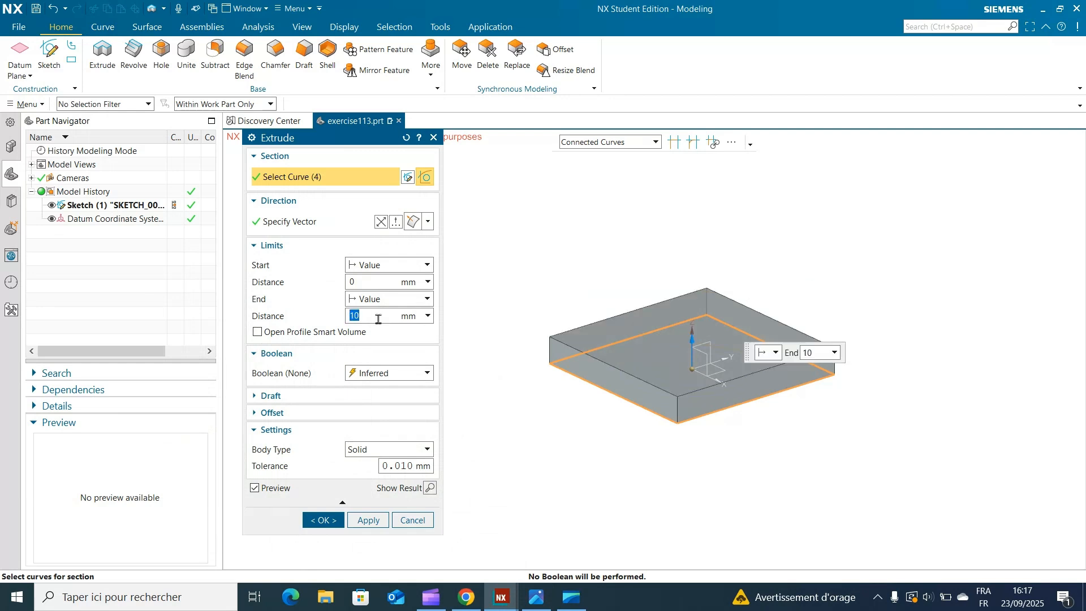
click(321, 520)
Extrude the innermost sketch circle from 0 to 110 mm and unite it with the flange body
middle_drag(460, 472, 472, 414)
click(536, 597)
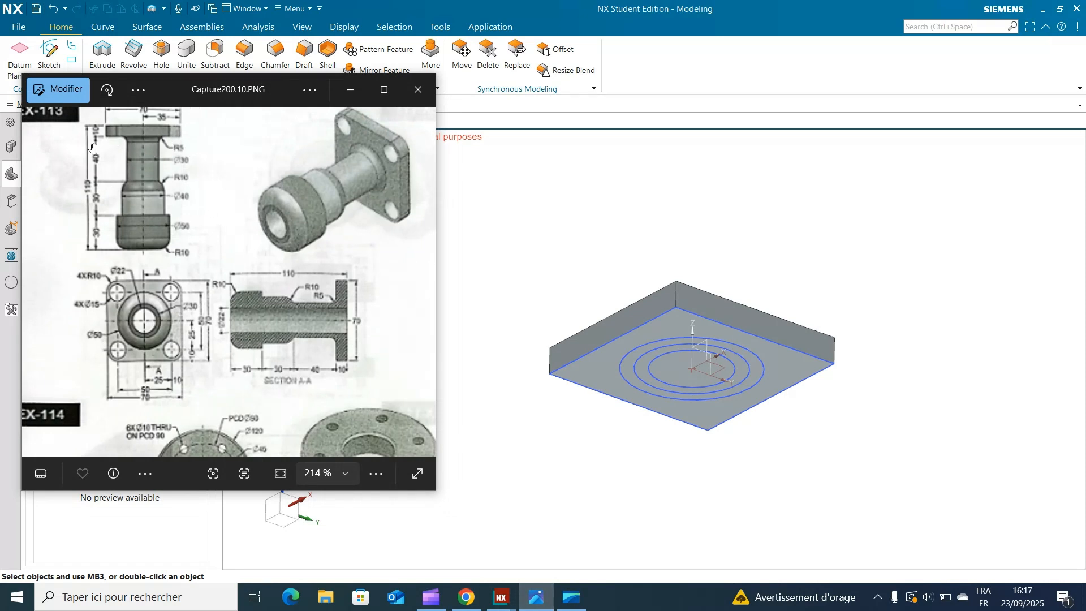
click(535, 598)
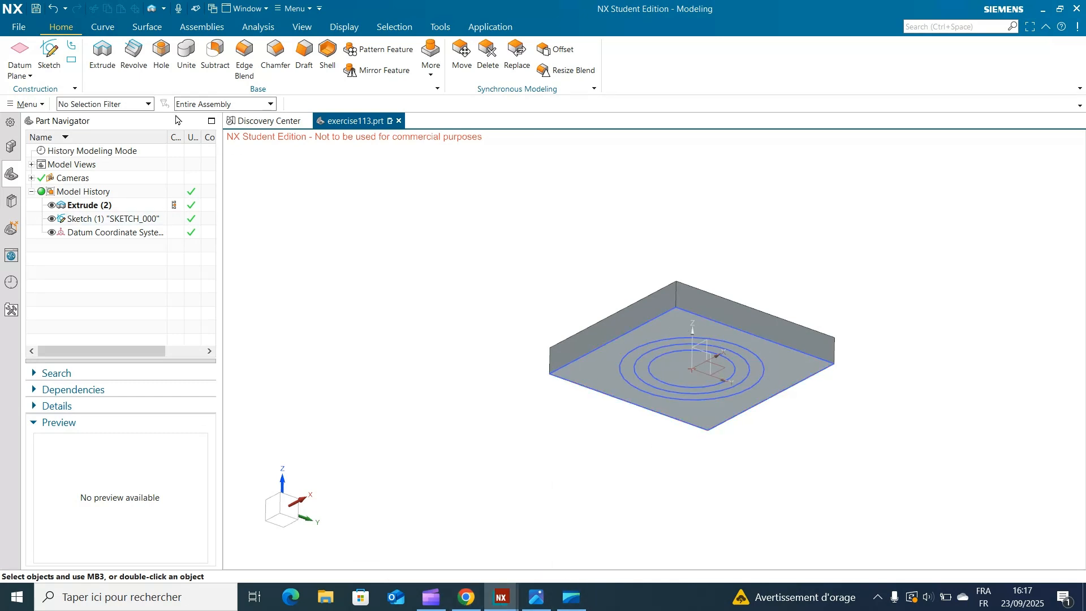
click(102, 53)
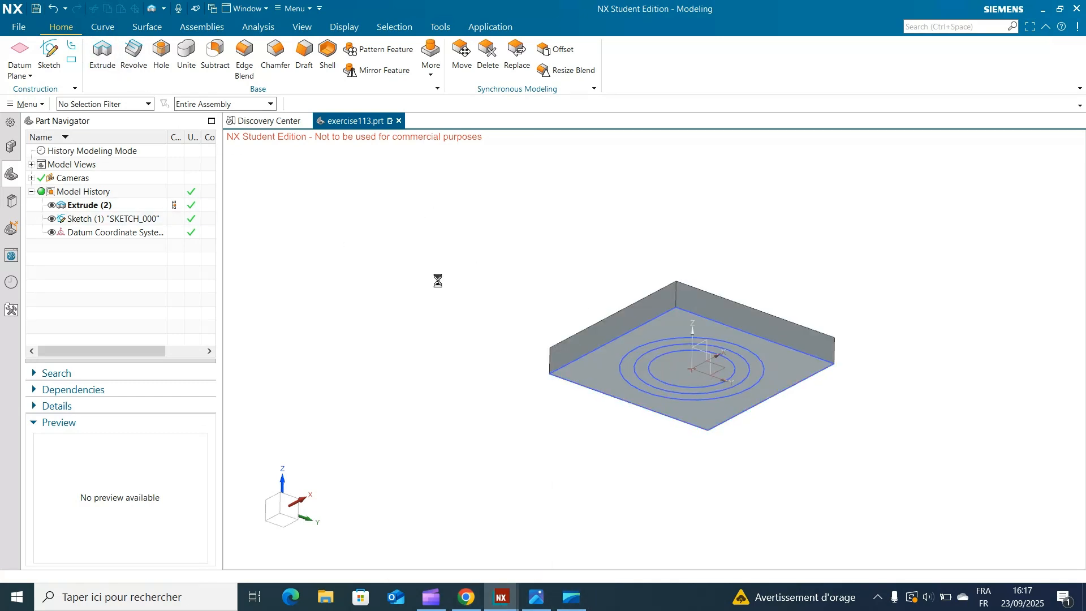
click(656, 357)
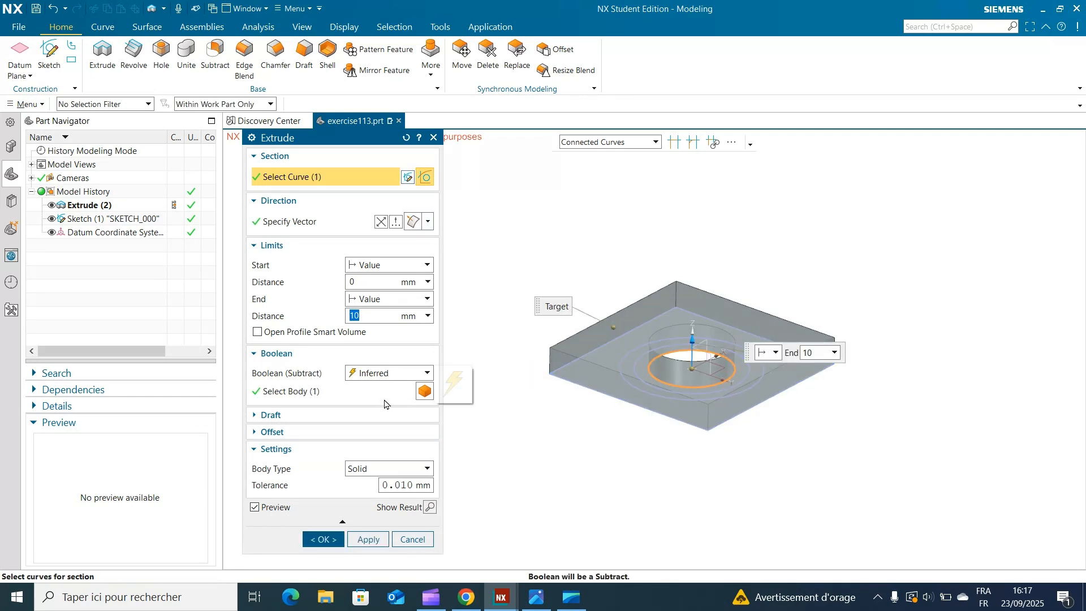
click(395, 373)
click(396, 400)
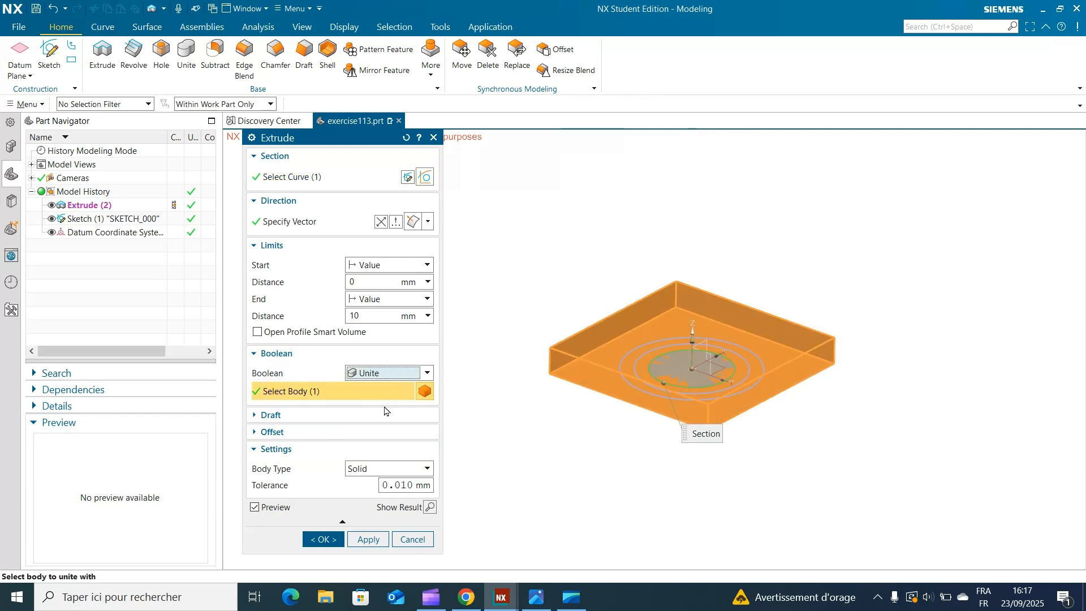
click(370, 317)
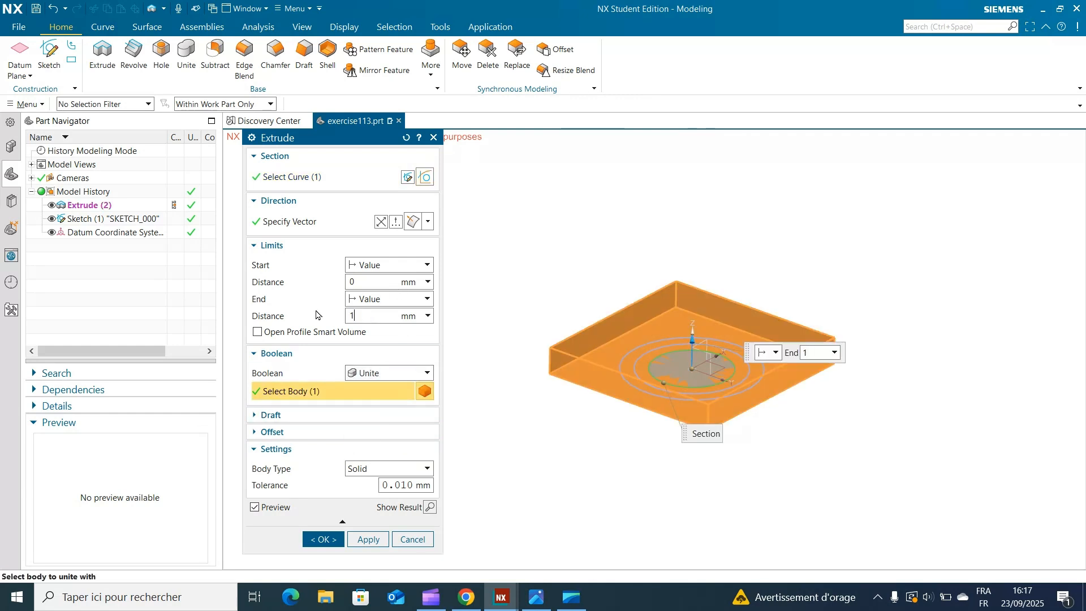
text(110)
key(Return)
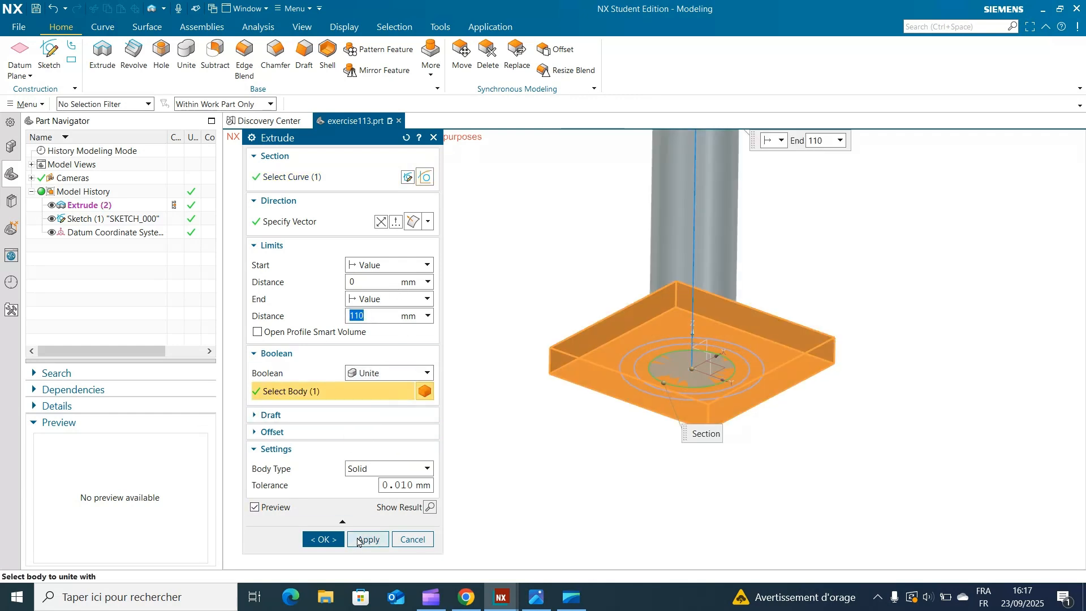
click(335, 539)
Check the section lengths in the reference drawing, and extrude the middle circle from 50 to 110 mm, united with the body
middle_drag(894, 228, 878, 267)
scroll(824, 246, down, 4)
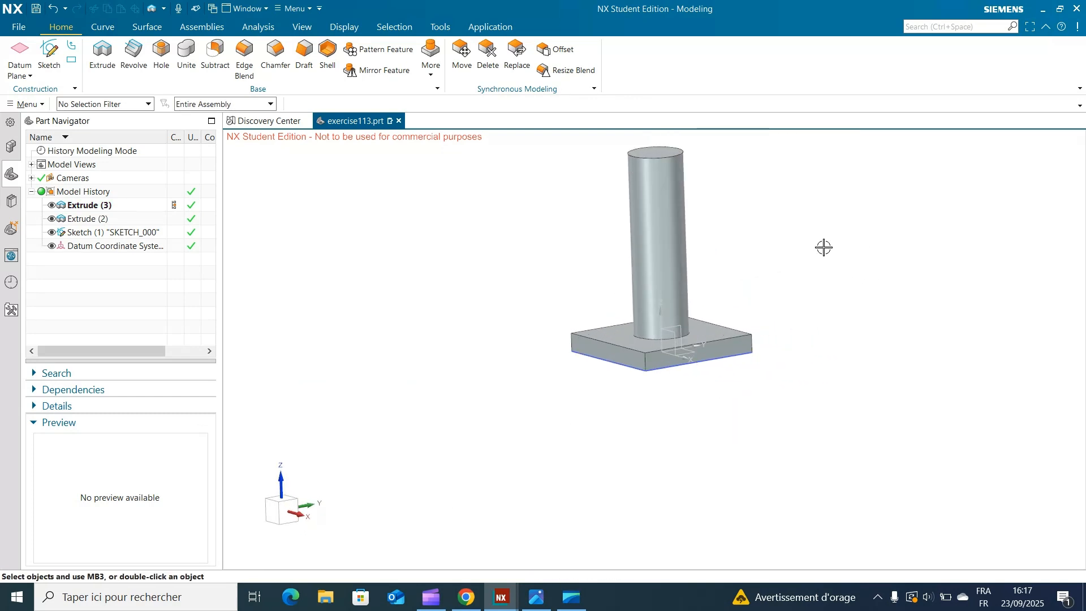
click(537, 599)
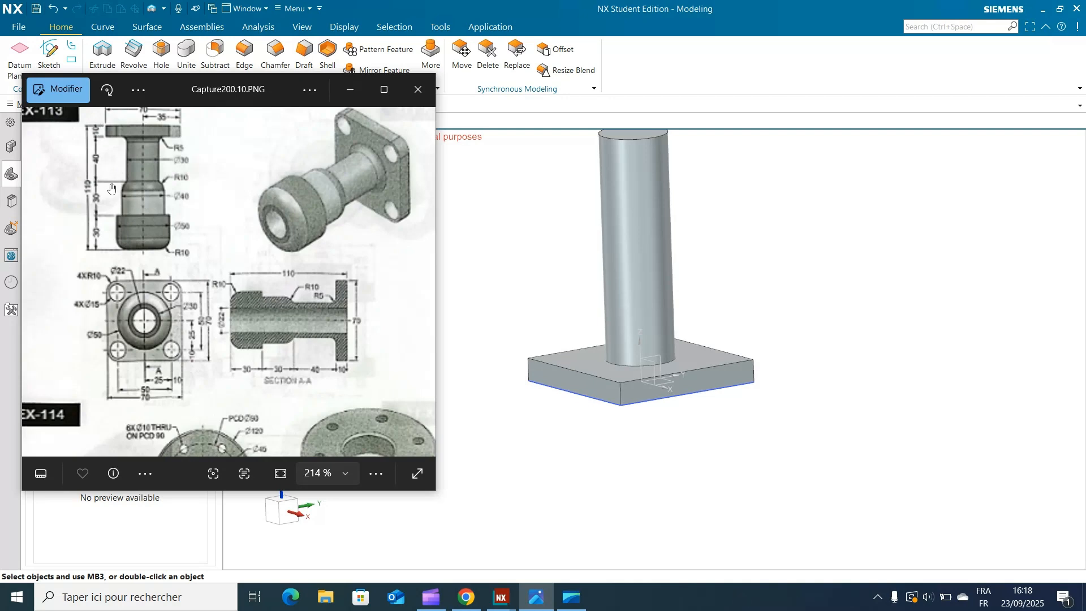
click(492, 218)
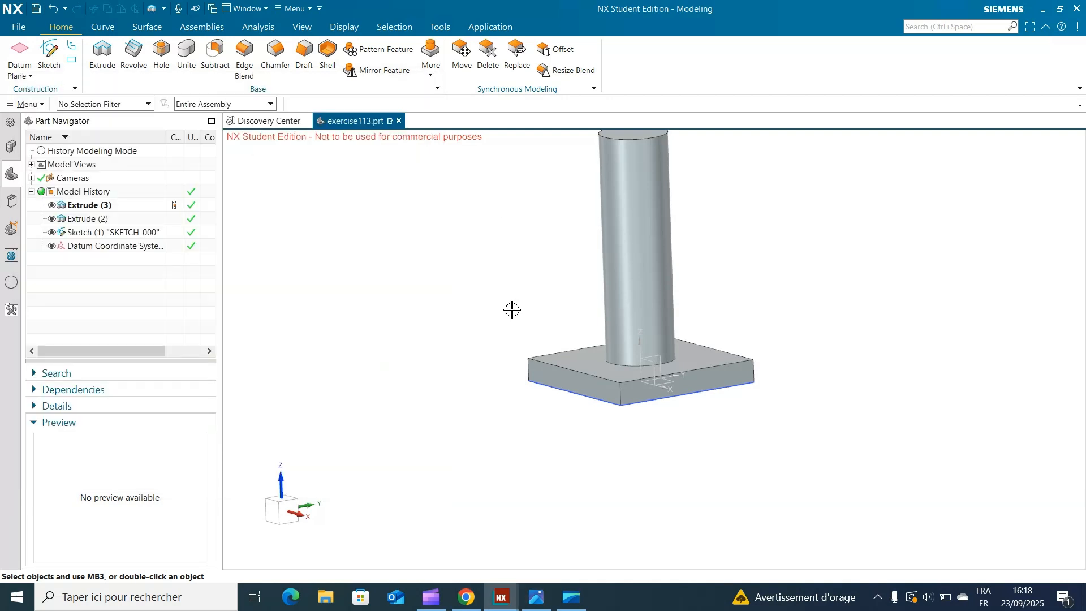
click(102, 52)
middle_drag(471, 315, 484, 286)
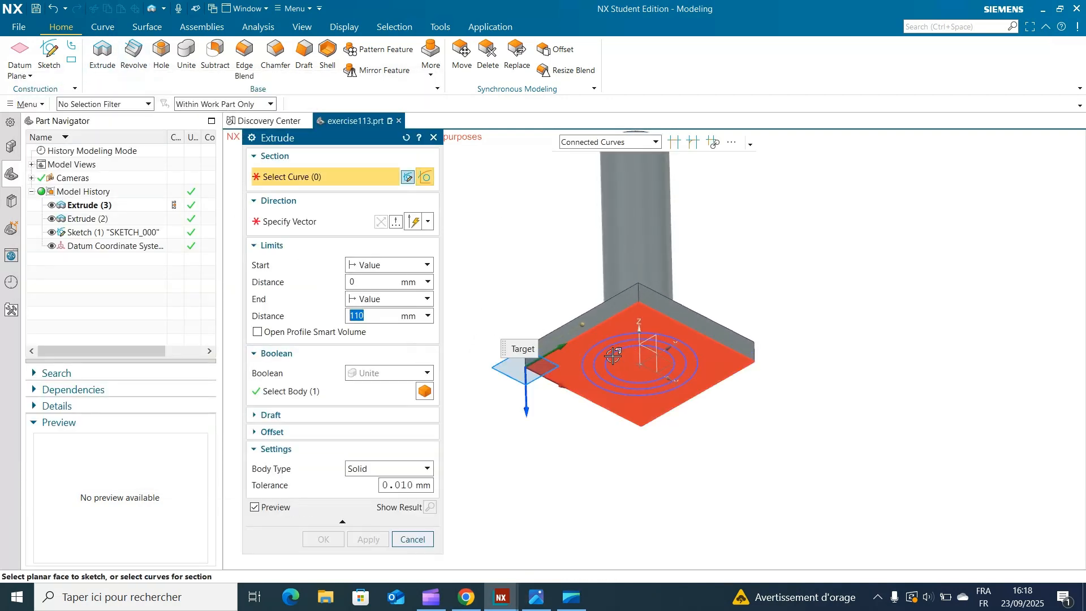
click(594, 385)
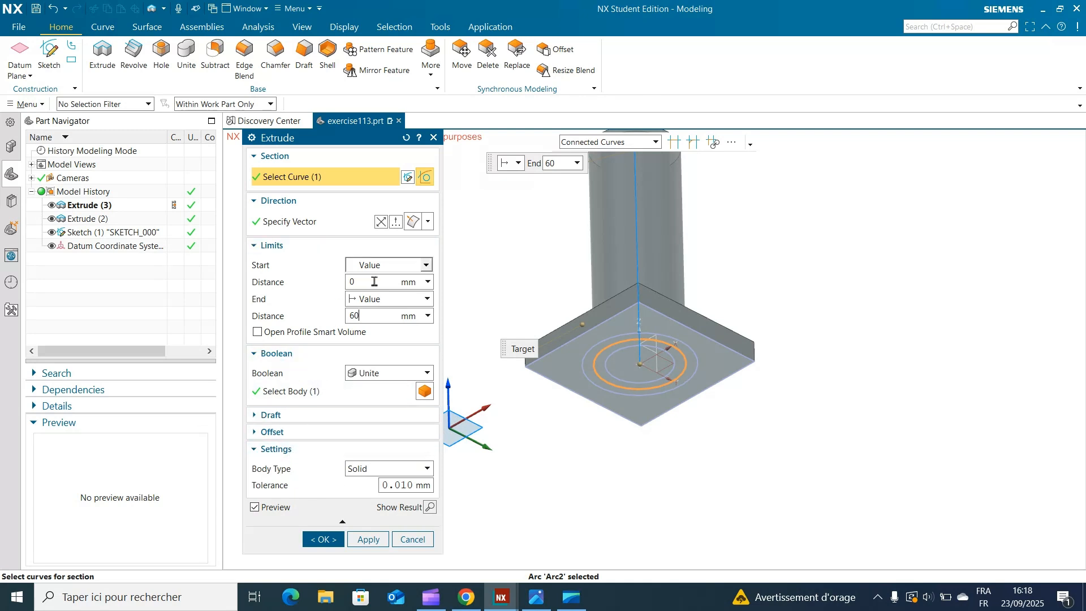
scroll(540, 263, down, 3)
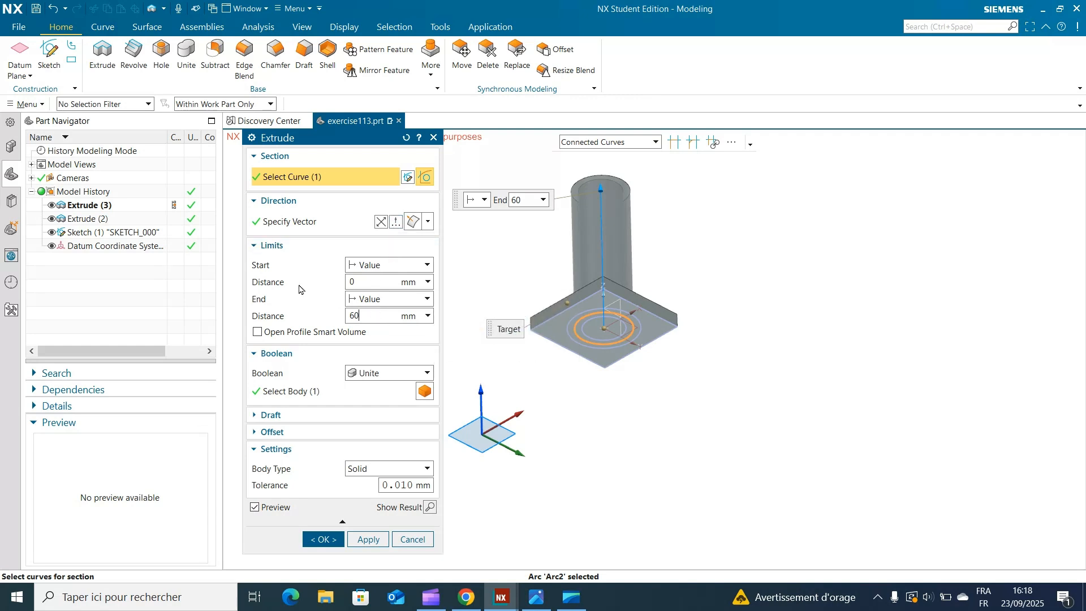
click(369, 281)
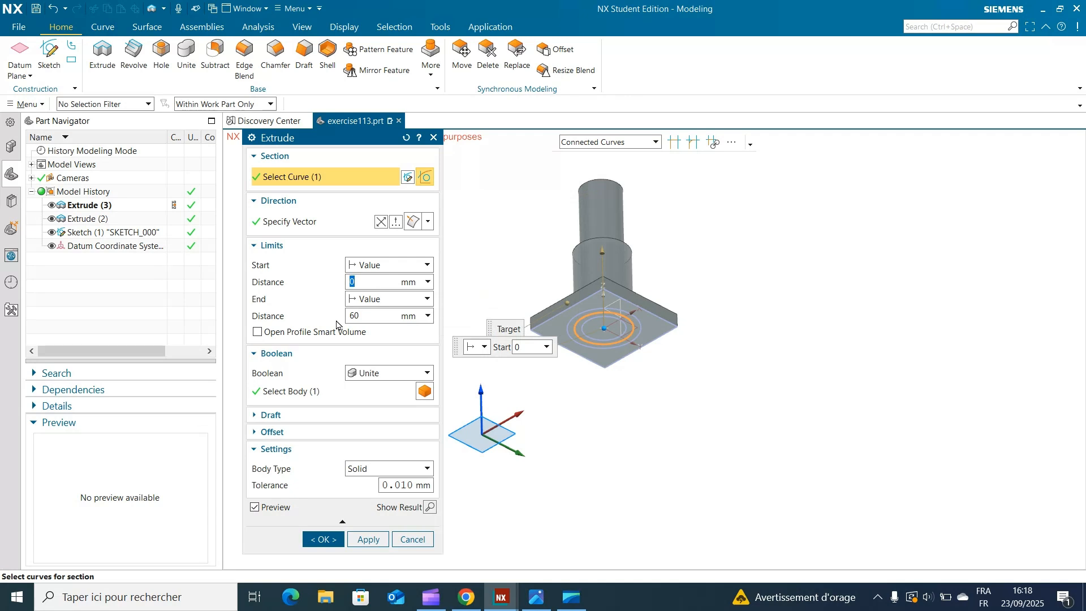
double_click(393, 317)
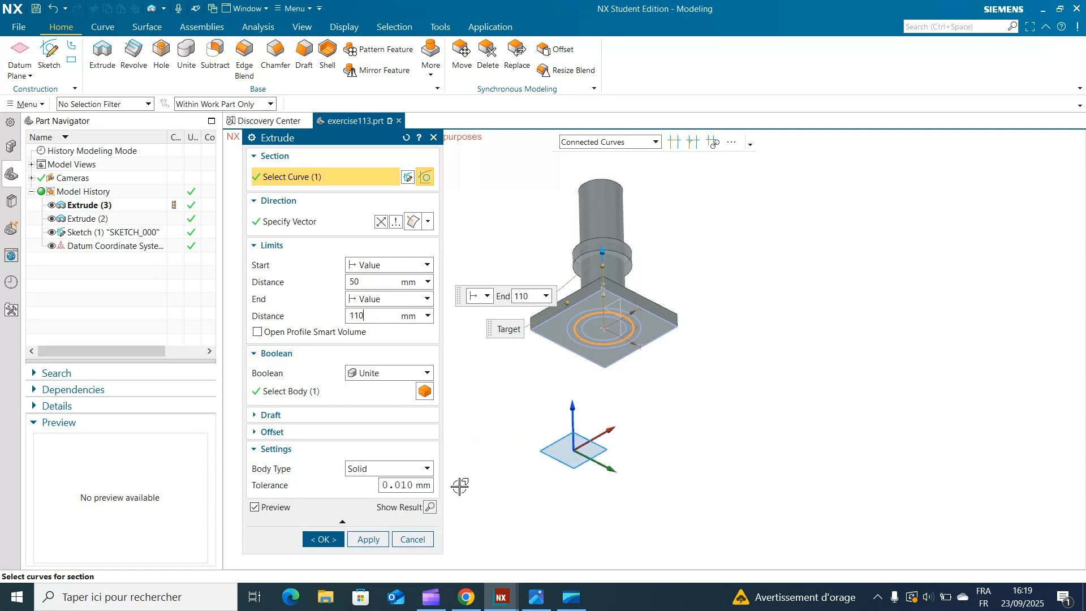
click(328, 538)
Examine the reference drawing for the lengths of the shaft's stepped sections
mouse_move(443, 296)
middle_down()
mouse_move(431, 317)
mouse_move(393, 322)
mouse_move(439, 321)
mouse_move(446, 306)
middle_up()
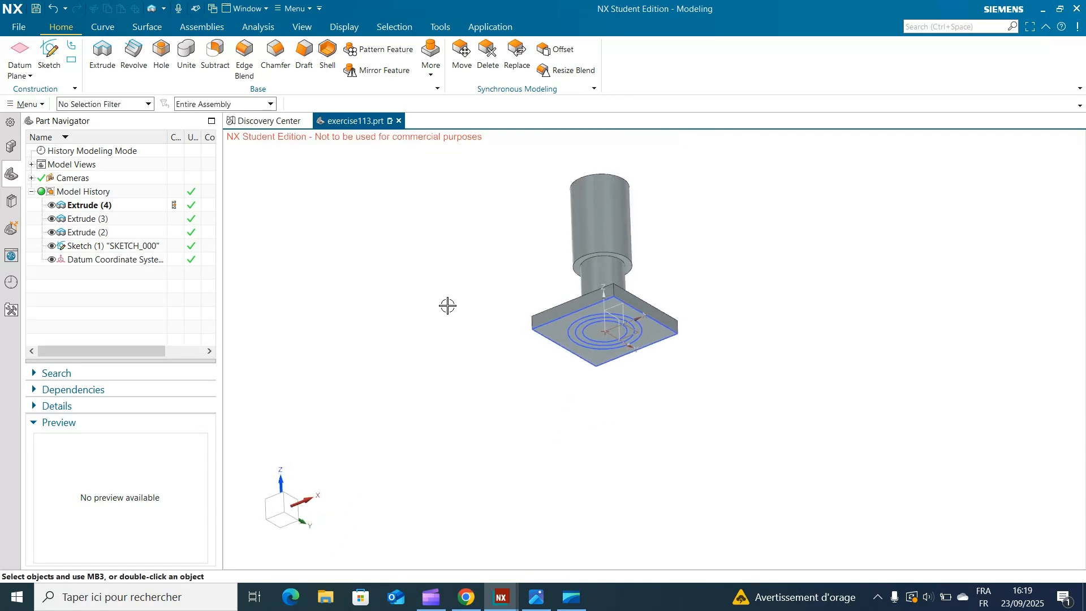
click(570, 607)
click(624, 548)
click(536, 597)
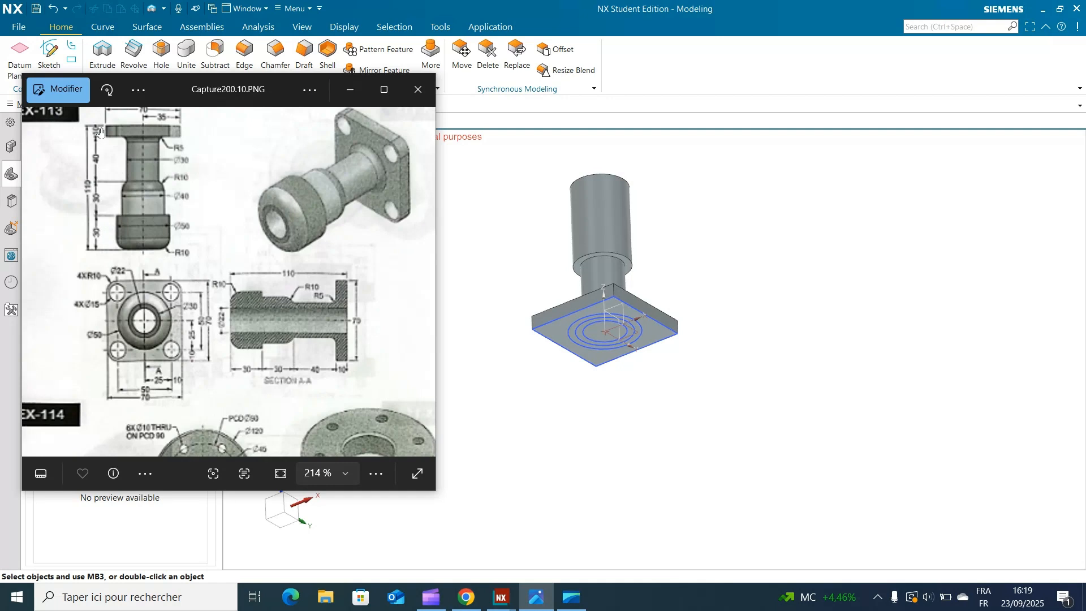
click(492, 421)
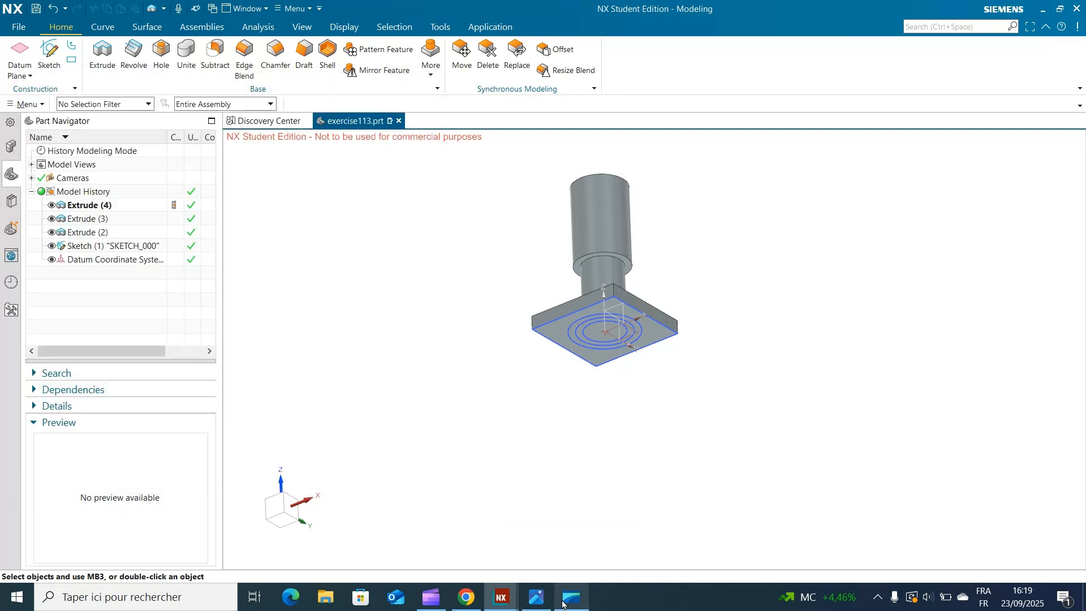
Extrude the outermost sketch circle from 80 to 110 mm and unite it with the shaft body
scroll(468, 297, up, 3)
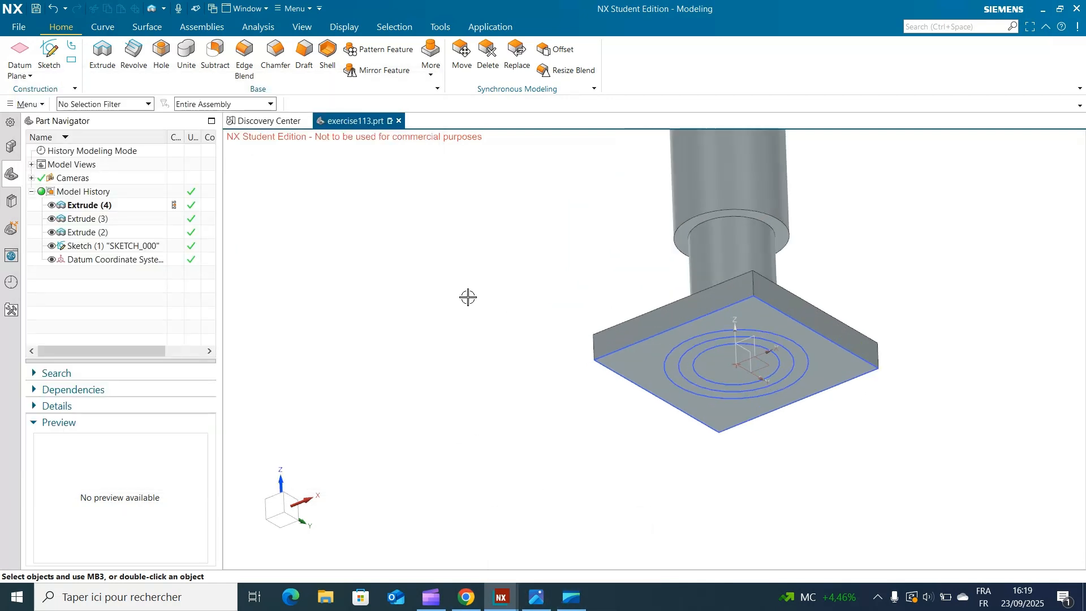
click(102, 57)
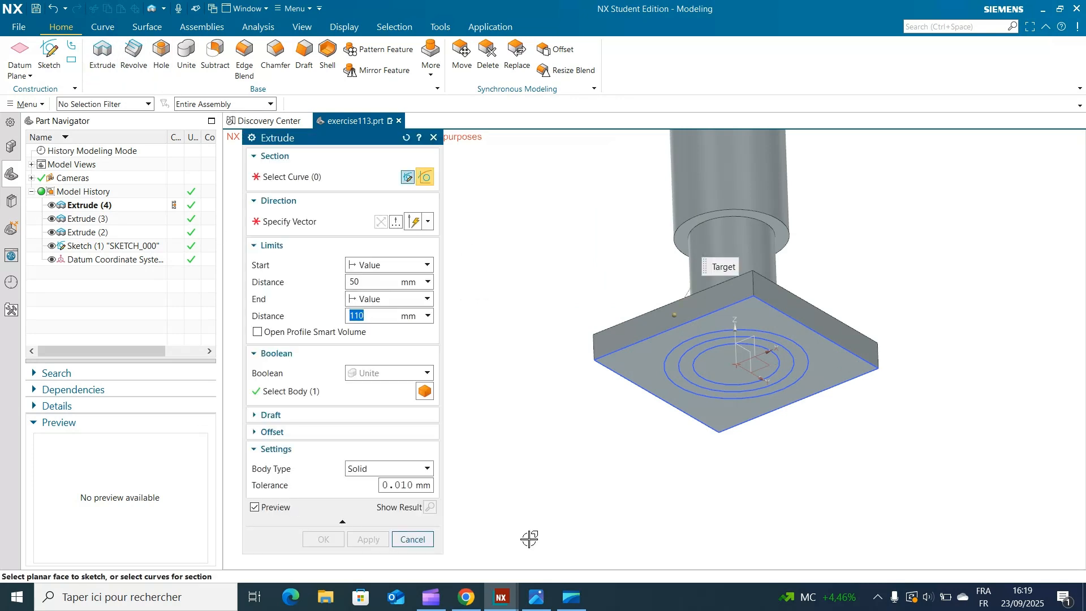
click(768, 331)
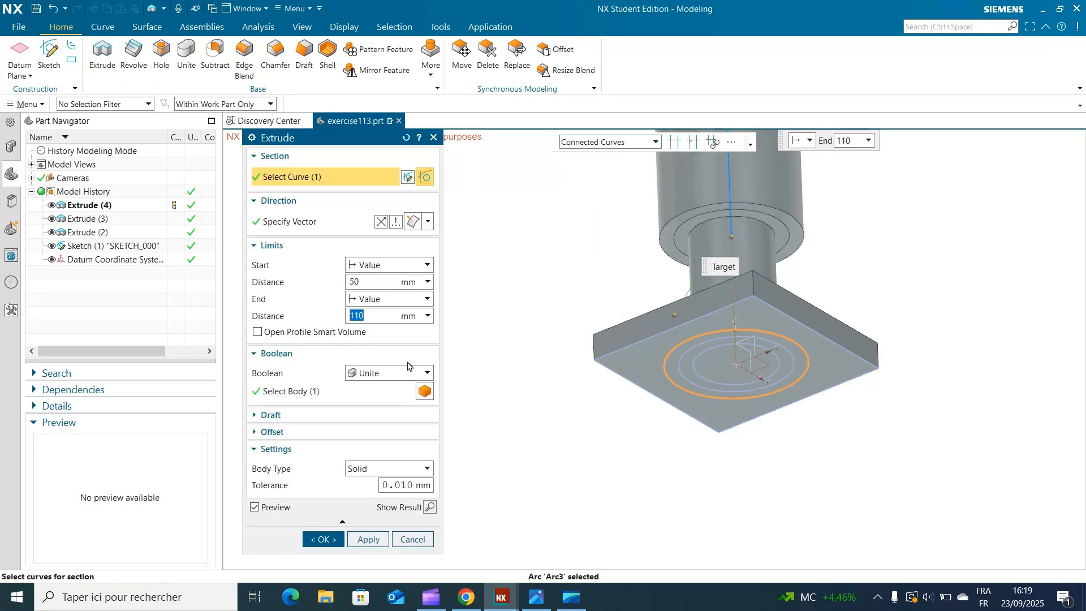
click(368, 282)
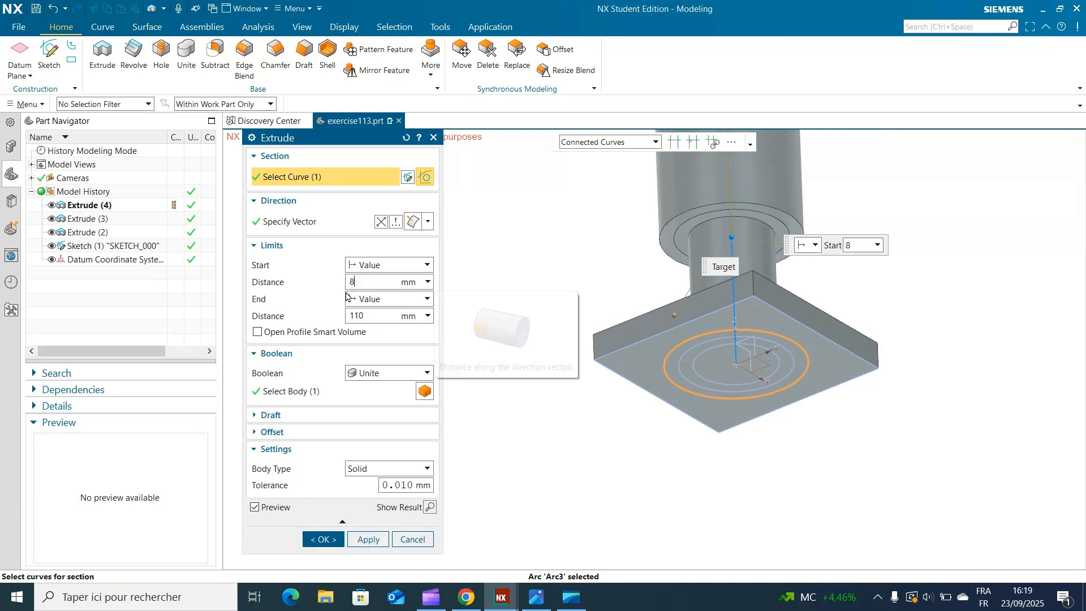
click(336, 539)
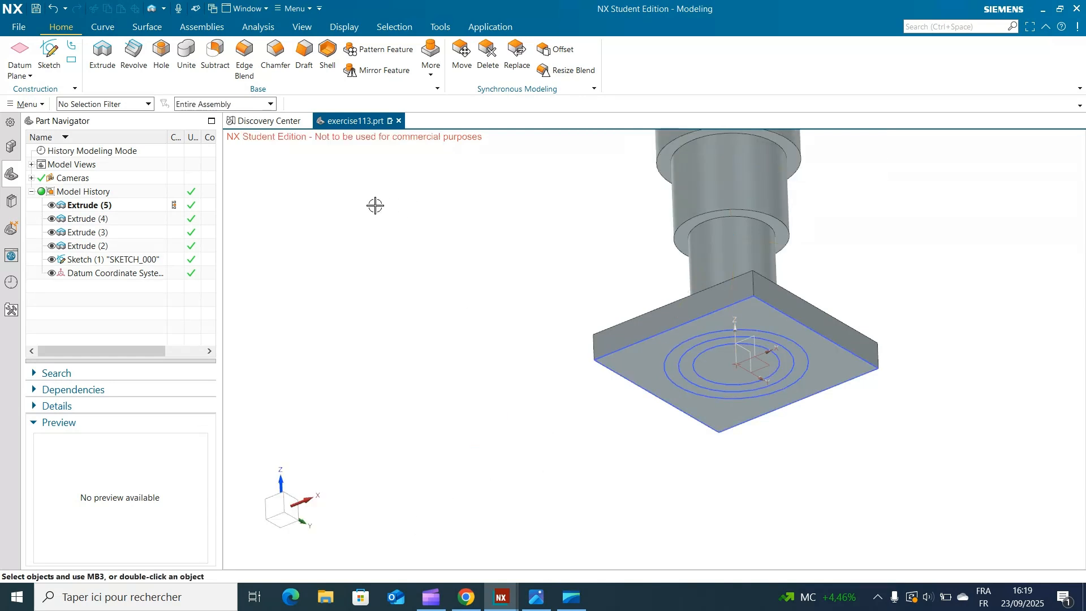
Examine the reference drawing for the edge blend radii on the shaft's stepped sections
scroll(695, 221, down, 2)
middle_drag(695, 221, 749, 335)
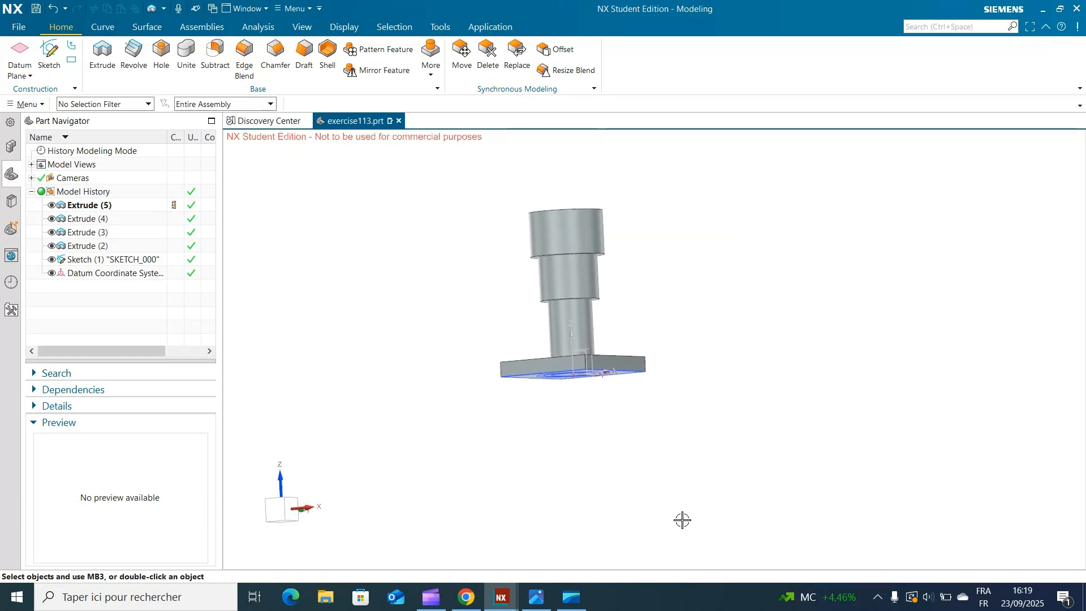
click(572, 601)
click(676, 538)
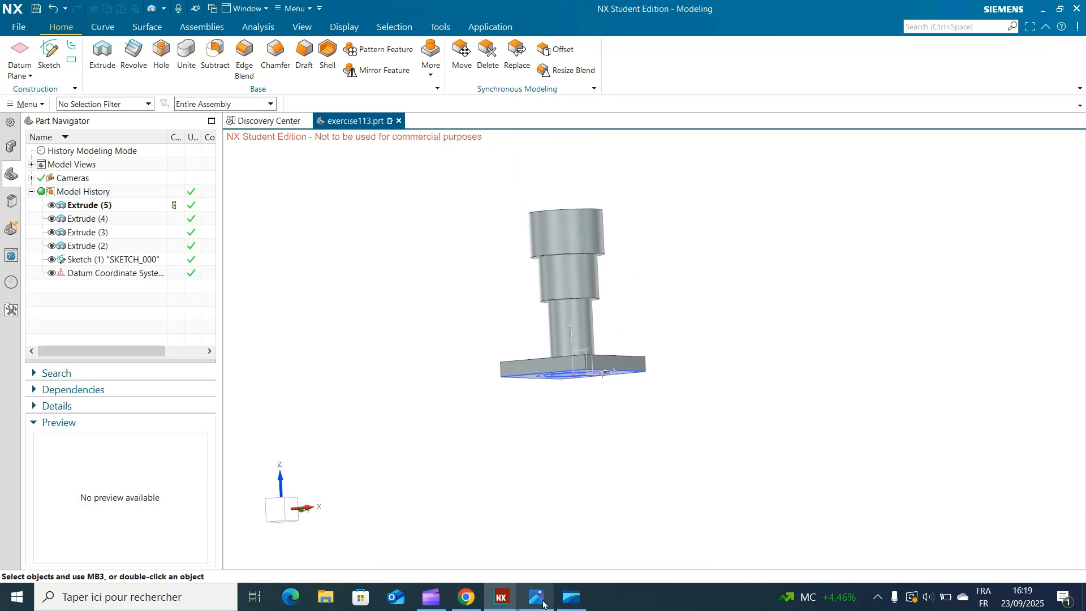
key(alt+Tab)
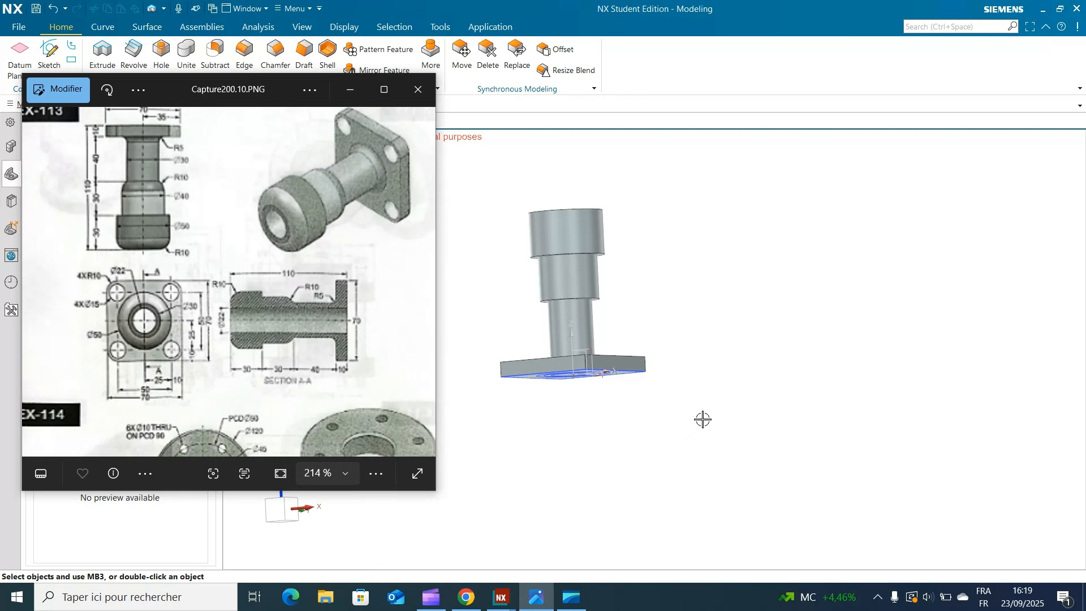
scroll(196, 312, up, 2)
scroll(189, 306, down, 2)
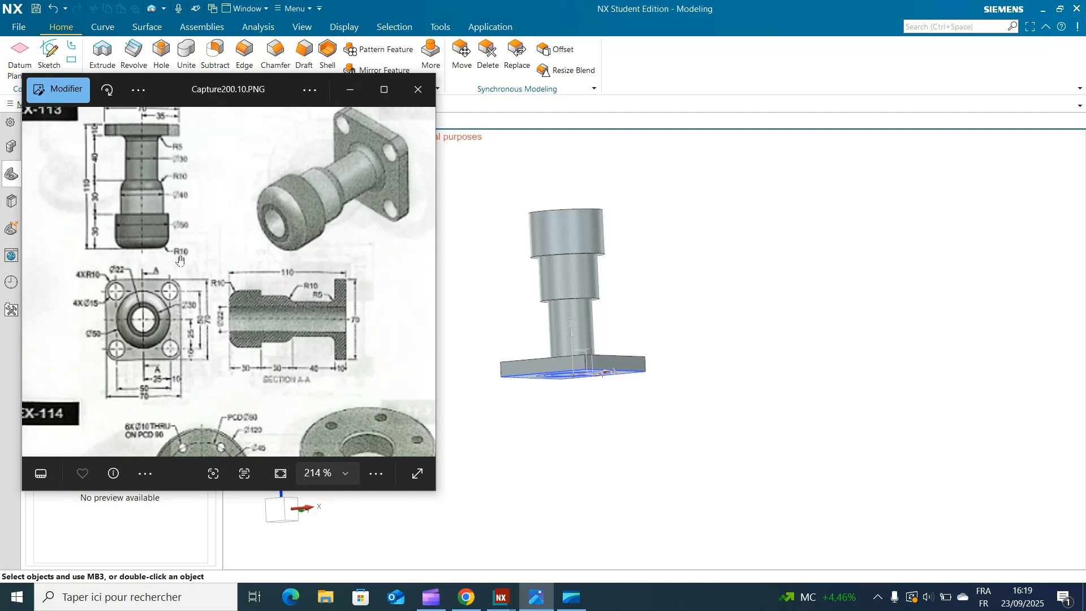
click(350, 89)
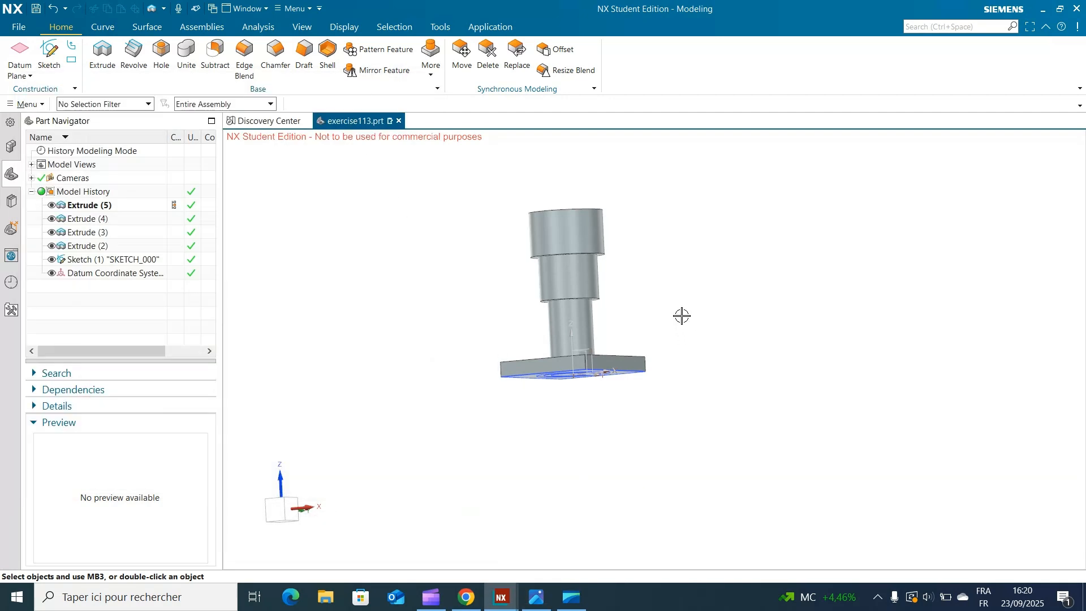
Try a 10 mm edge blend on the lower edge of the widest shaft section
mouse_move(691, 296)
middle_down()
mouse_move(689, 281)
mouse_move(355, 187)
middle_up()
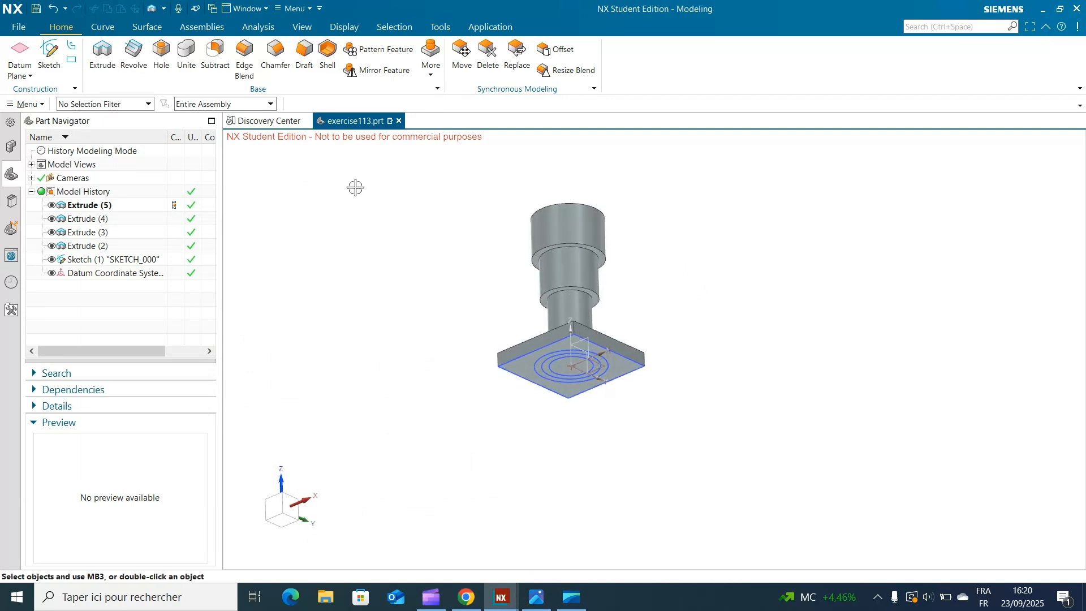
click(249, 71)
click(603, 257)
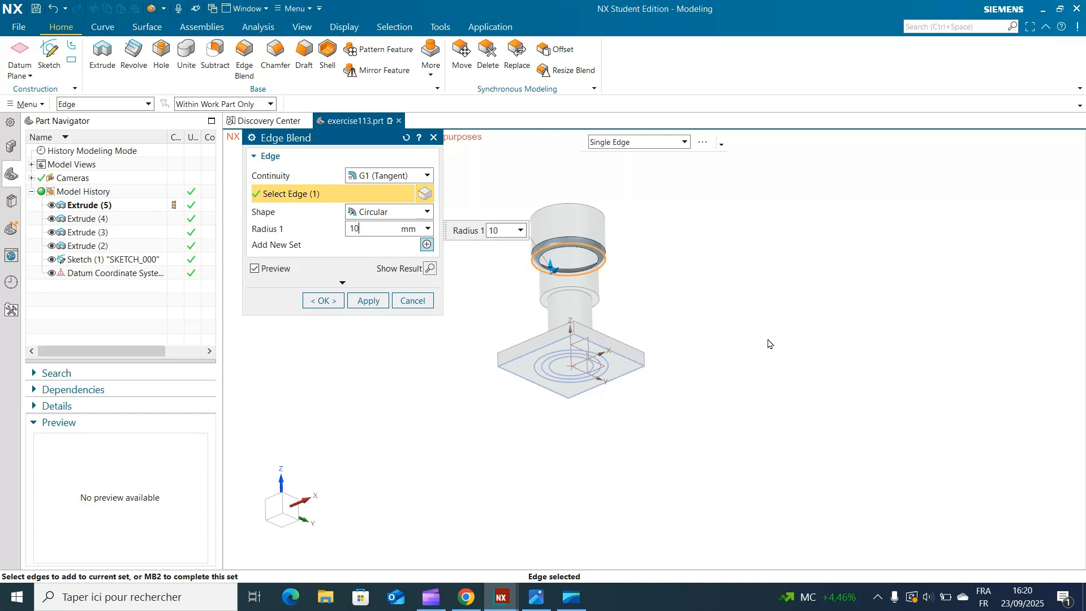
click(341, 302)
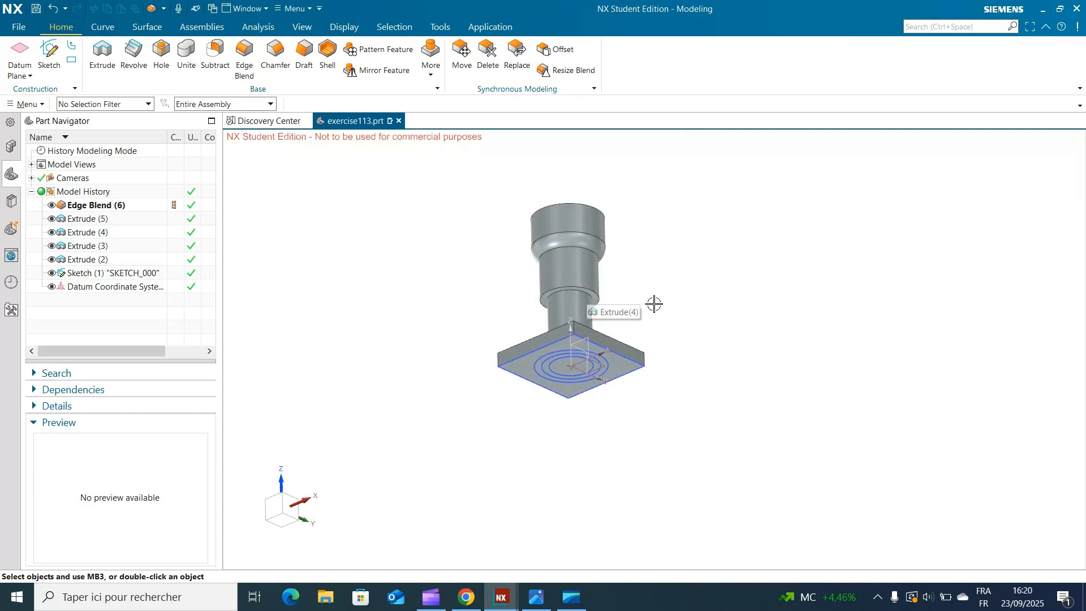
Check the blend against the reference drawing and undo the last edge blend
click(571, 601)
click(676, 539)
click(536, 601)
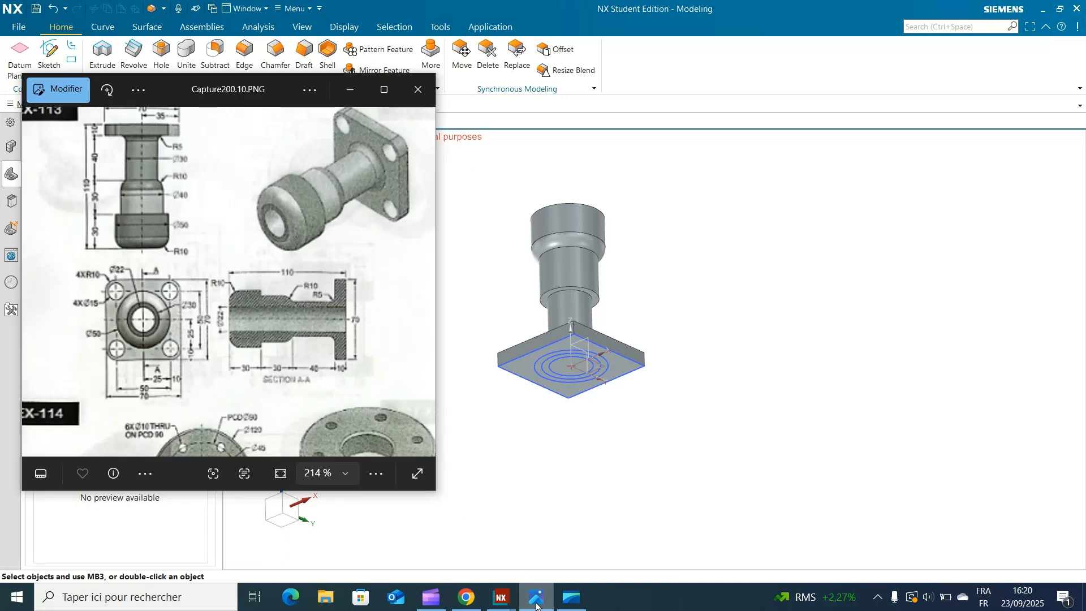
click(350, 89)
click(52, 8)
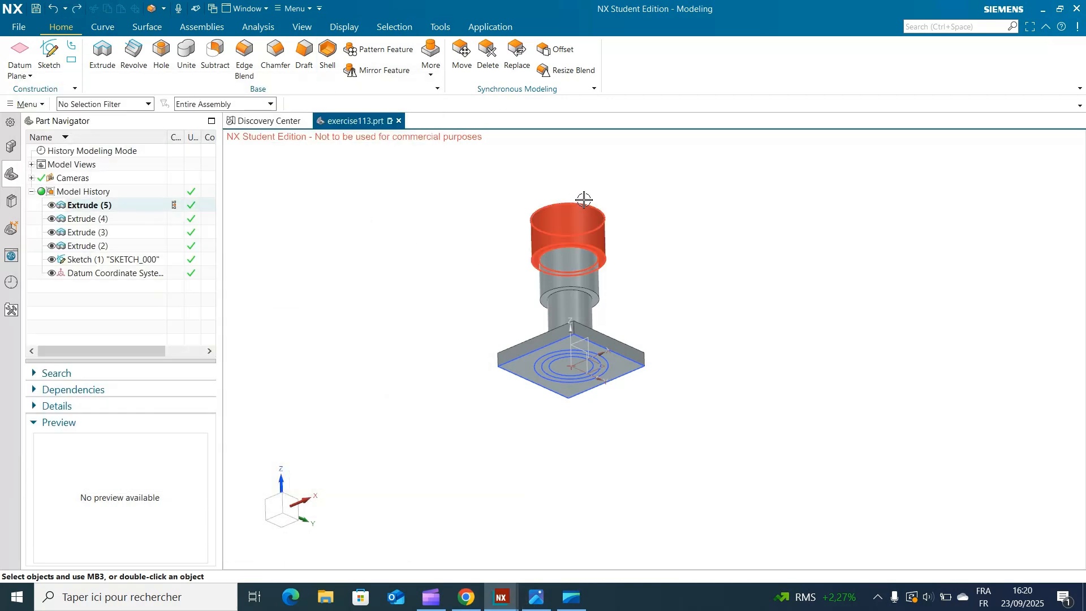
Round the outer edge of the shaft's free end face with a 10 mm edge blend
middle_drag(680, 203, 576, 217)
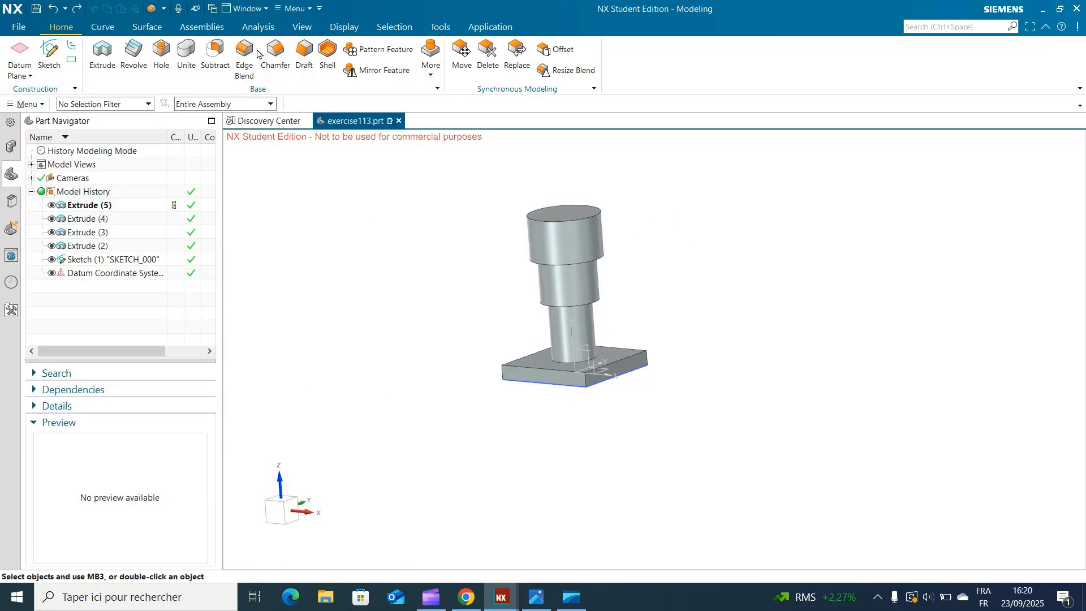
key(b)
click(581, 215)
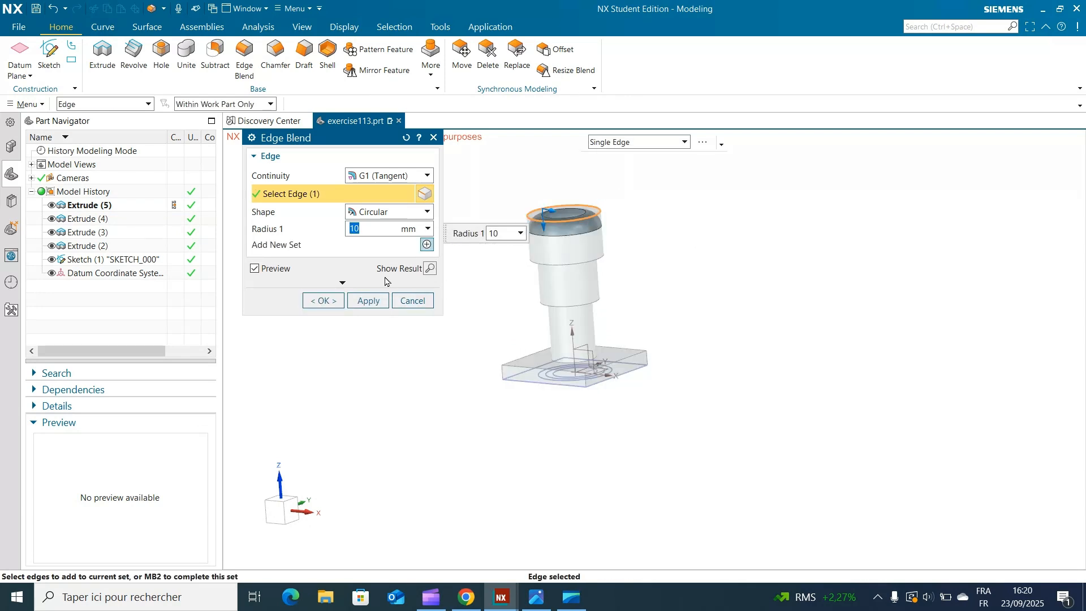
click(332, 301)
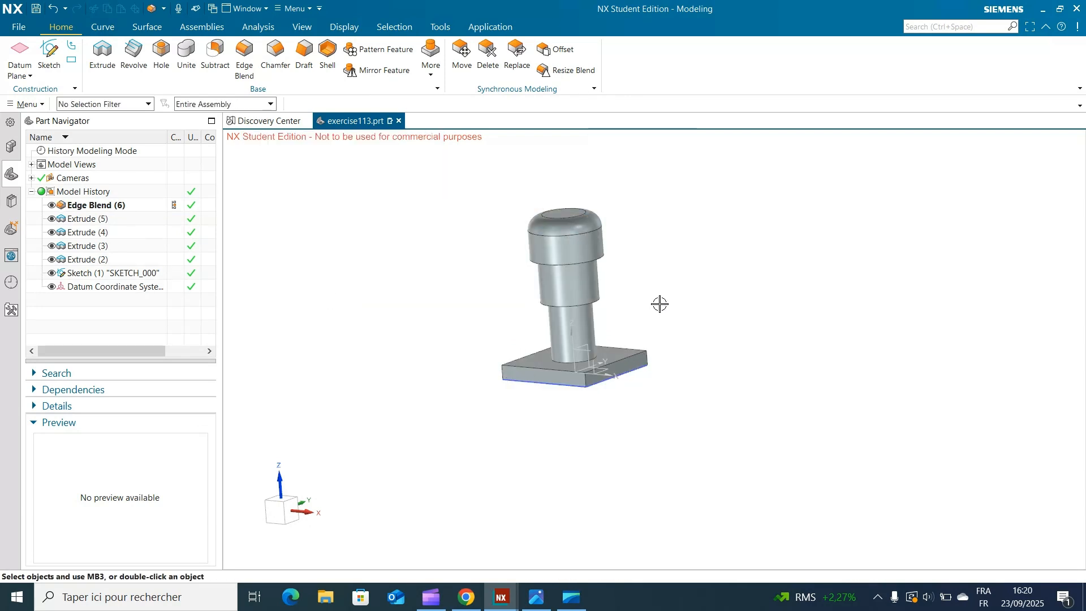
Apply a 10 mm edge blend to the middle section's lower edge, facing the flange
middle_drag(668, 286, 670, 270)
scroll(629, 285, up, 4)
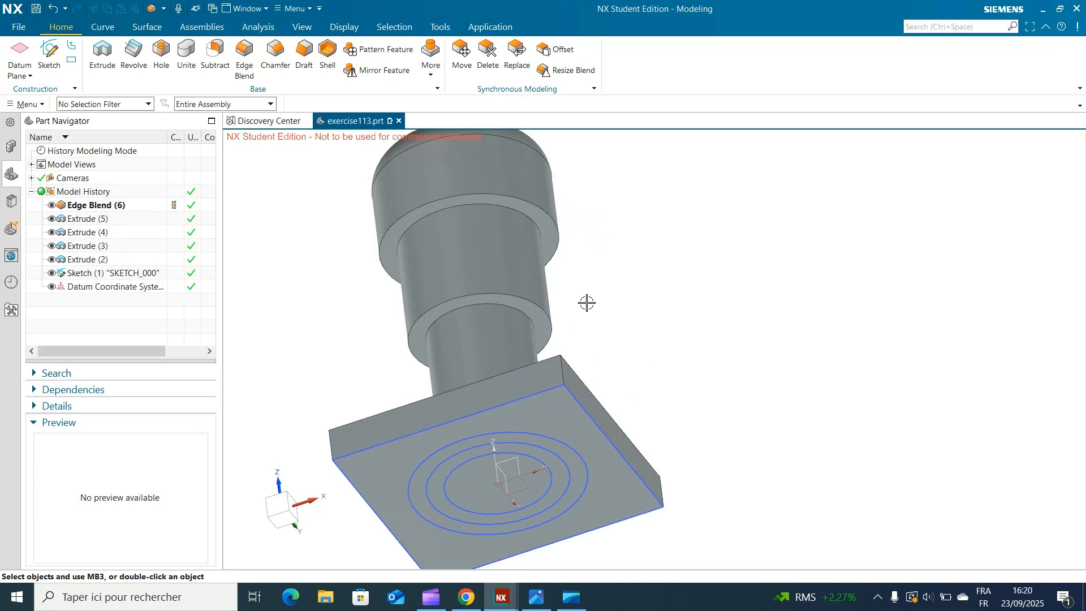
click(244, 56)
click(512, 295)
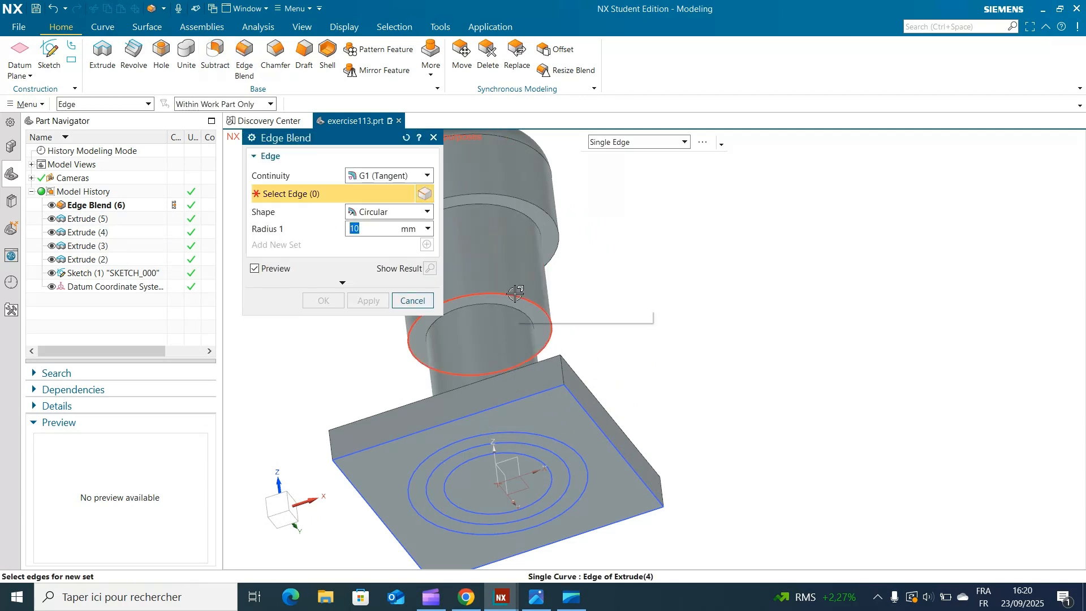
click(322, 300)
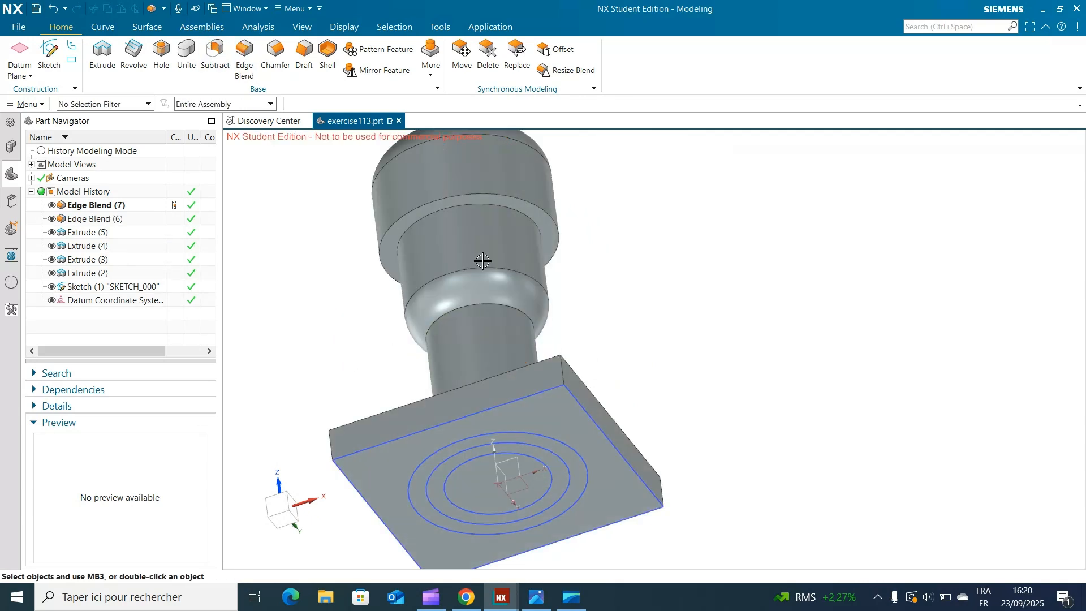
Check the fillet radius in the reference drawing and blend the edge between the shaft and flange with a 5 mm radius
scroll(683, 238, down, 1)
middle_drag(683, 238, 709, 276)
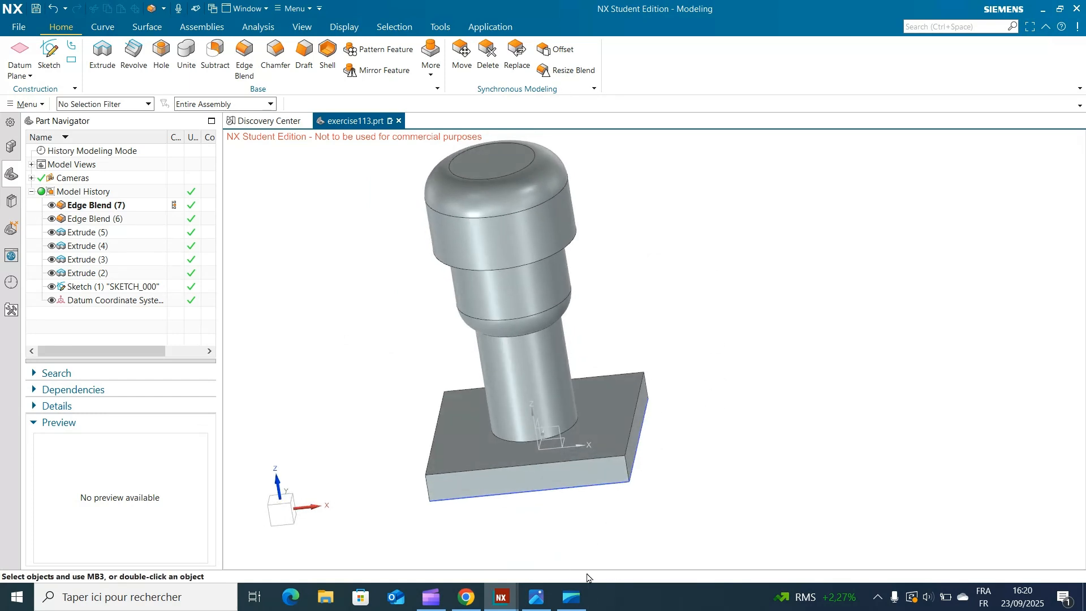
click(538, 598)
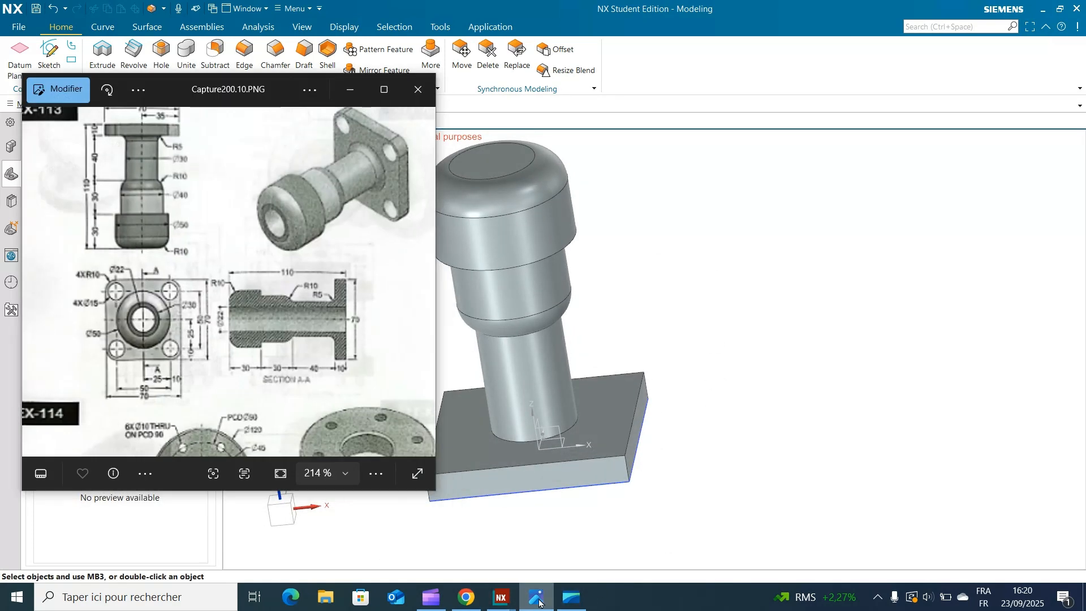
click(538, 602)
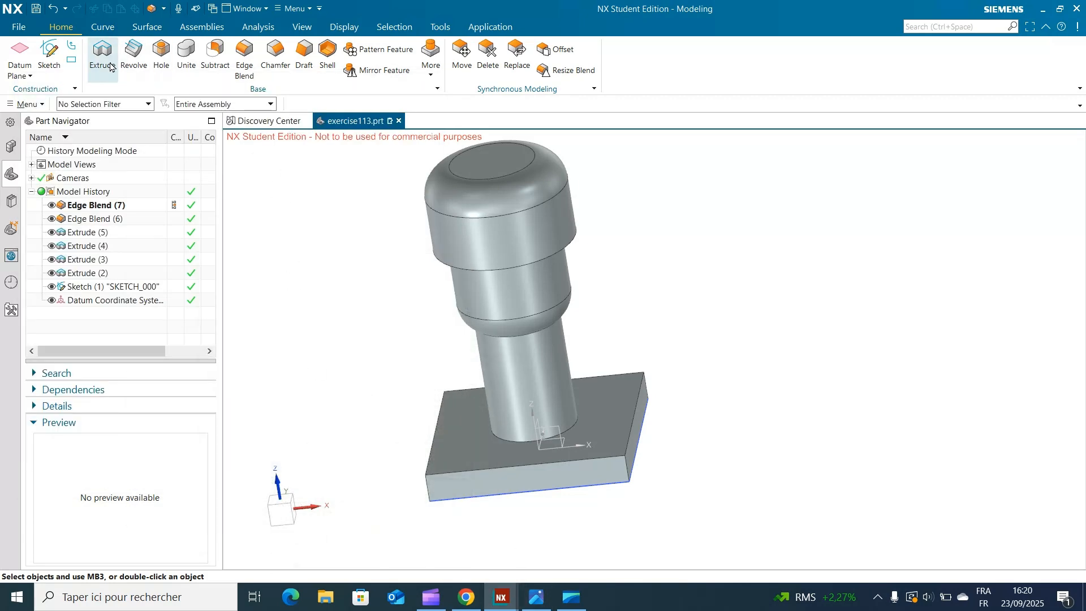
click(244, 56)
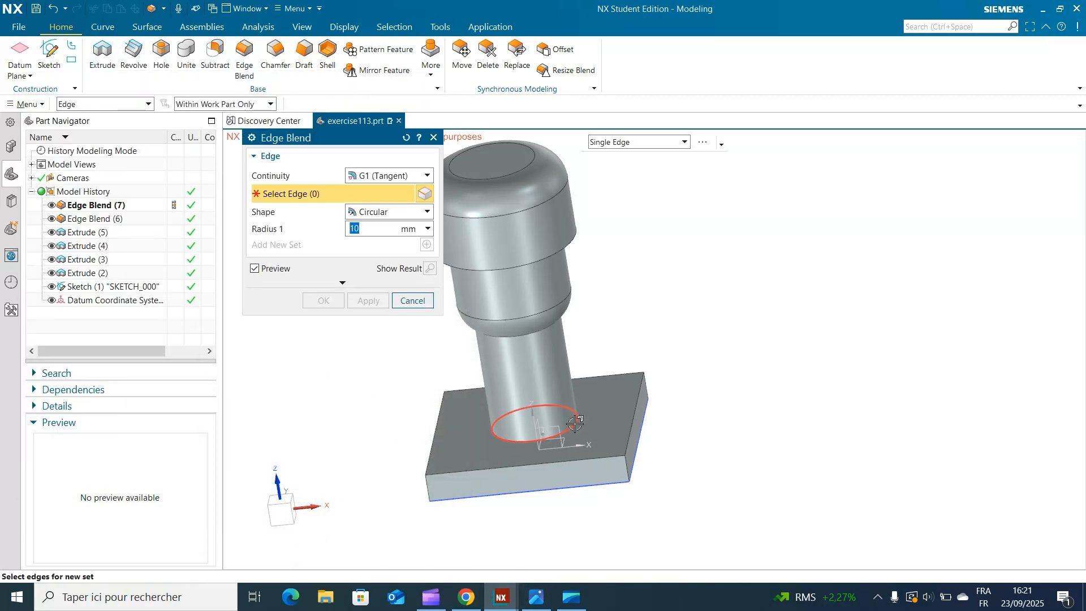
click(578, 422)
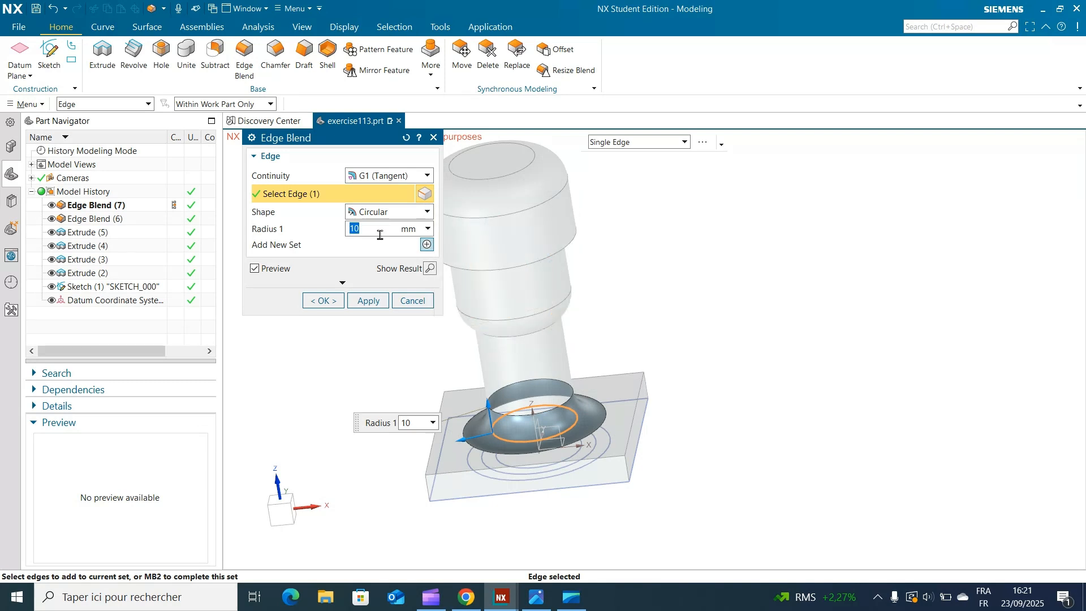
key(Return)
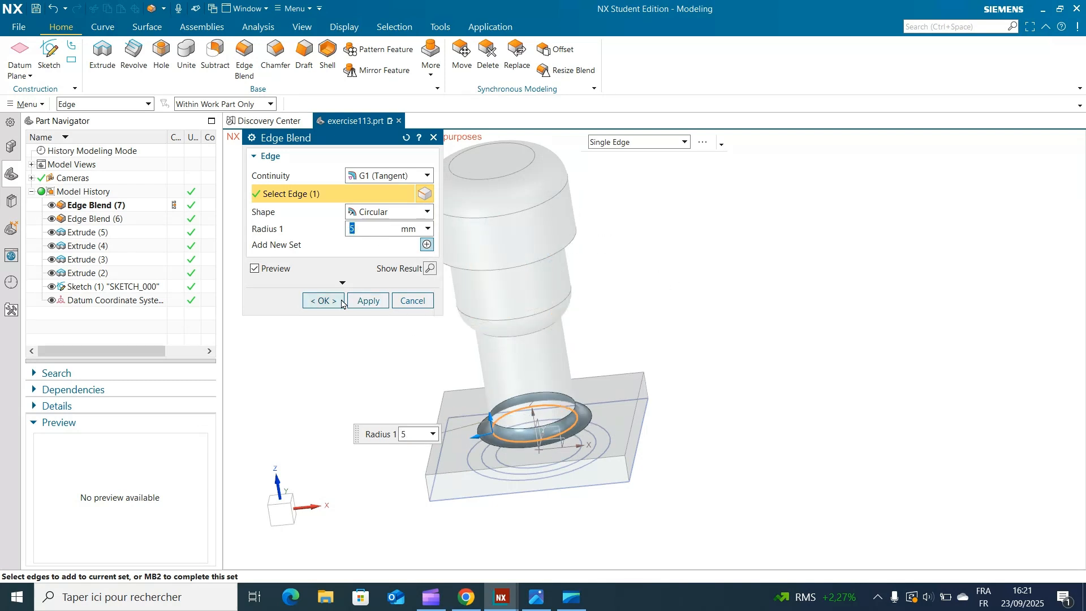
click(323, 300)
Examine the reference drawing for the central bore, flange hole and corner radius dimensions
middle_drag(838, 267, 890, 371)
click(539, 601)
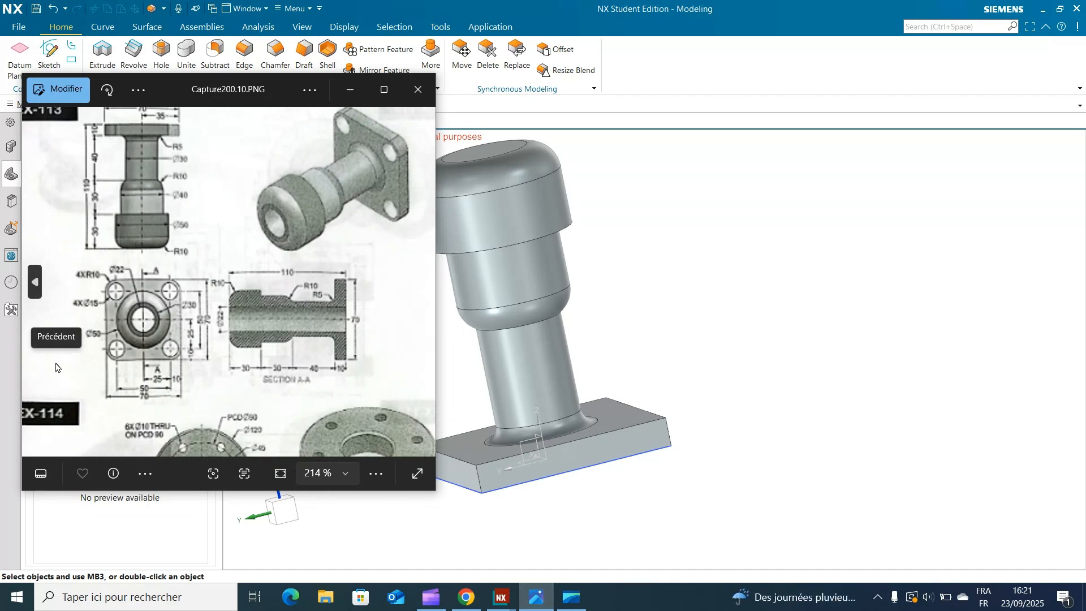
middle_drag(788, 228, 856, 173)
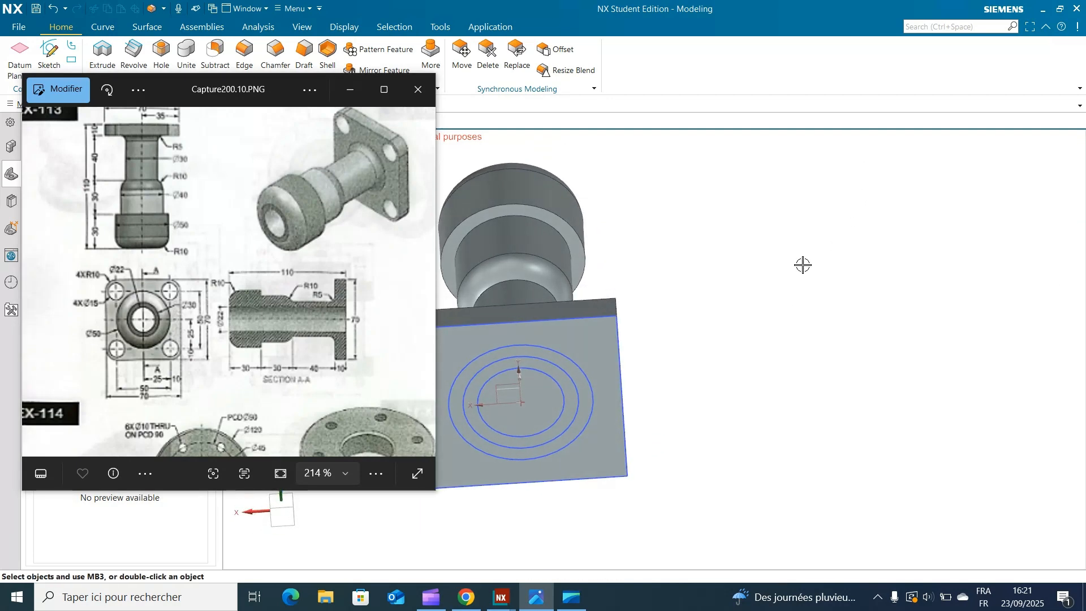
scroll(177, 345, up, 5)
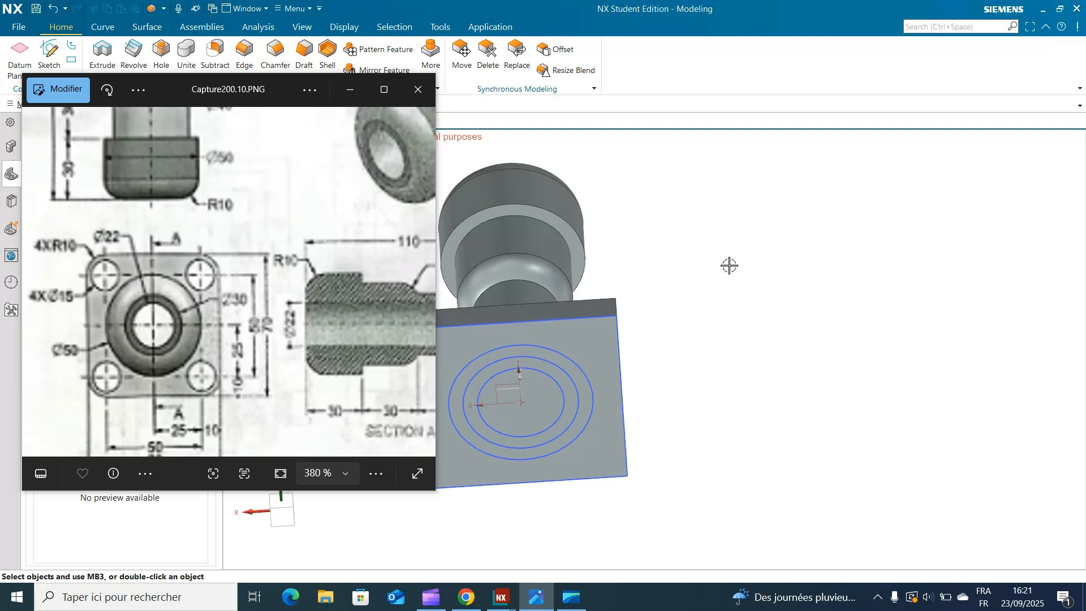
middle_drag(703, 233, 711, 253)
scroll(243, 157, down, 4)
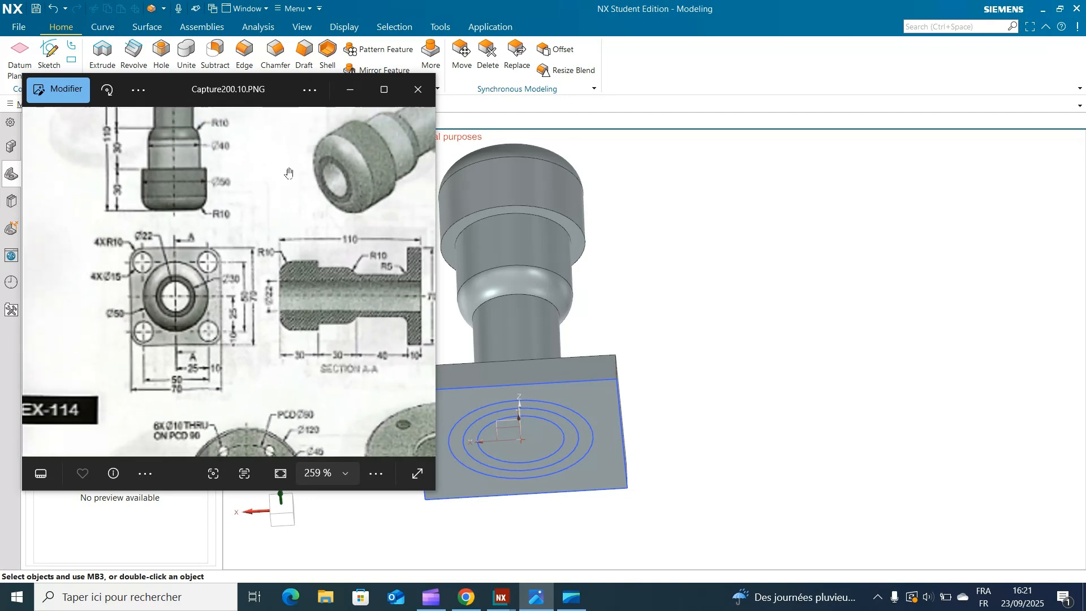
drag(244, 156, 249, 240)
scroll(190, 190, up, 3)
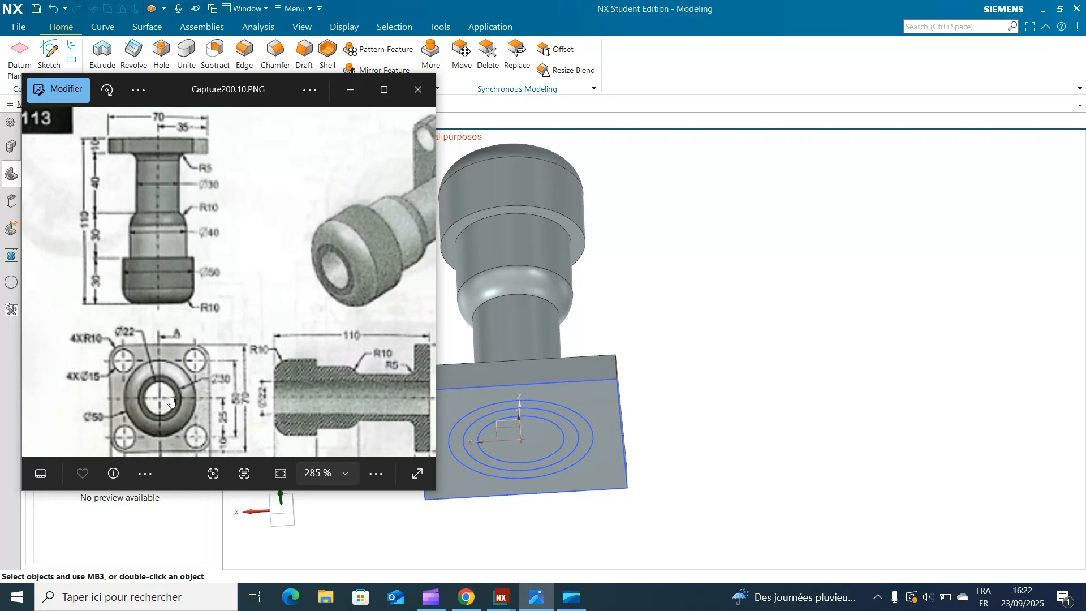
click(350, 89)
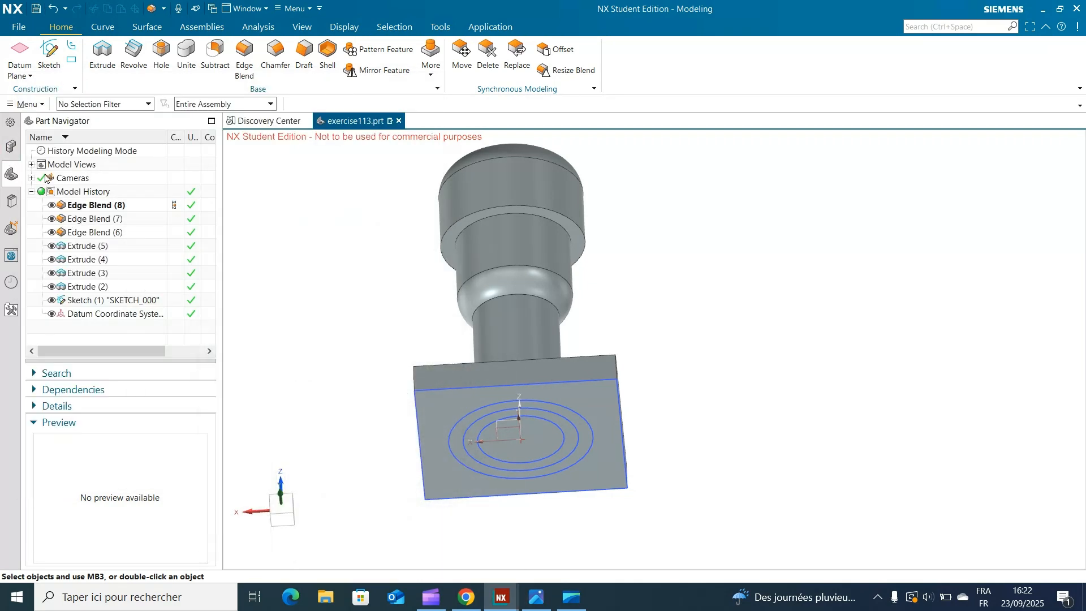
Open the base sketch for editing, filter the selection to dimensions, and hide all of its dimensions
double_click(86, 300)
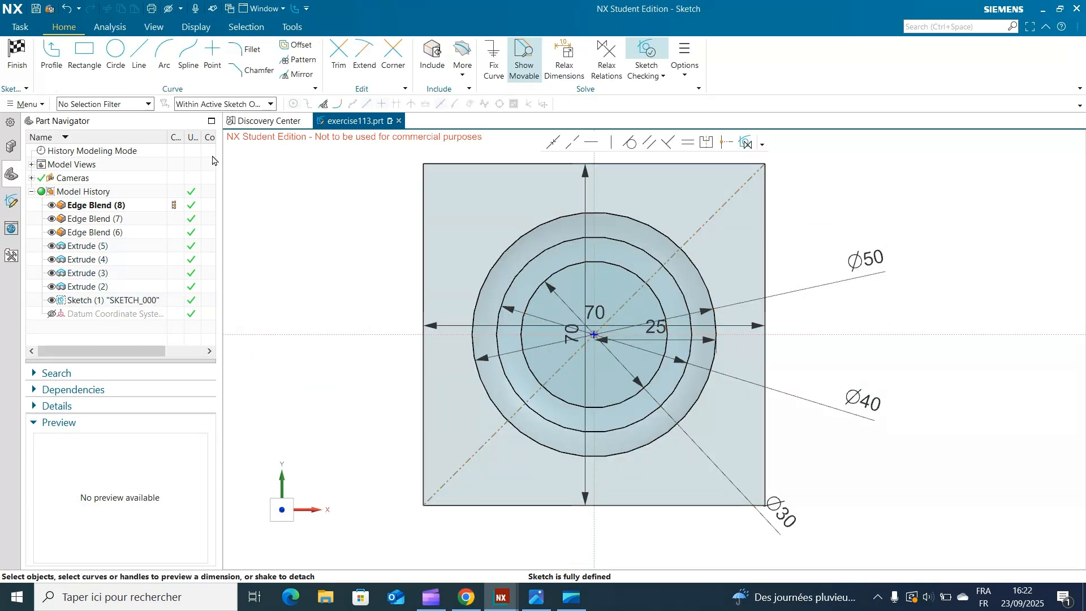
click(99, 105)
click(85, 160)
mouse_move(394, 150)
mouse_down()
mouse_move(945, 567)
mouse_move(982, 548)
mouse_up()
right_click(865, 274)
click(890, 261)
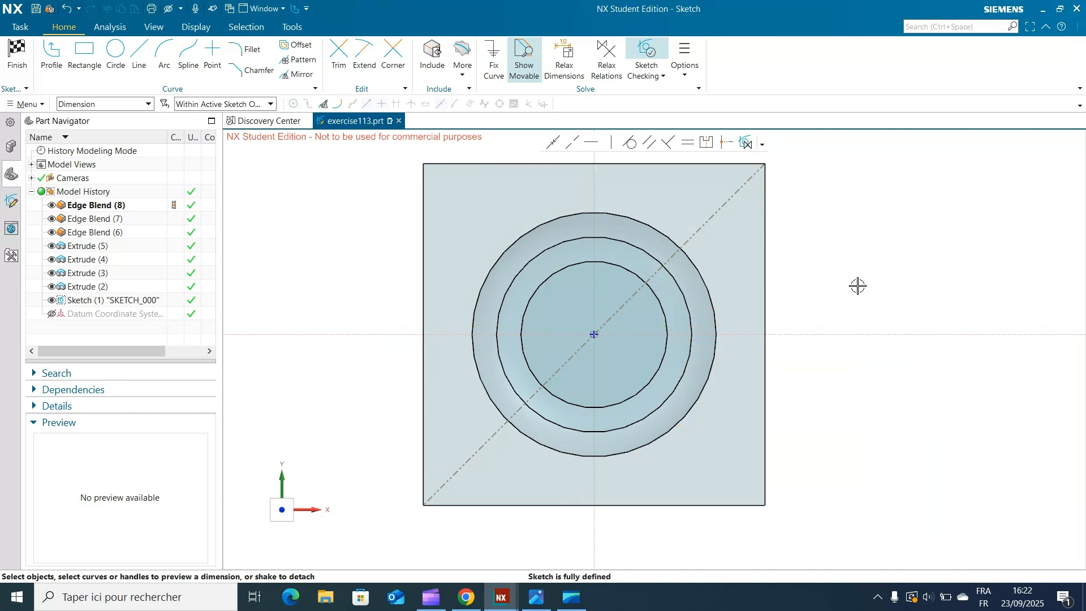
Draw a 22 mm diameter circle centred on the sketch origin and finish the sketch
click(115, 53)
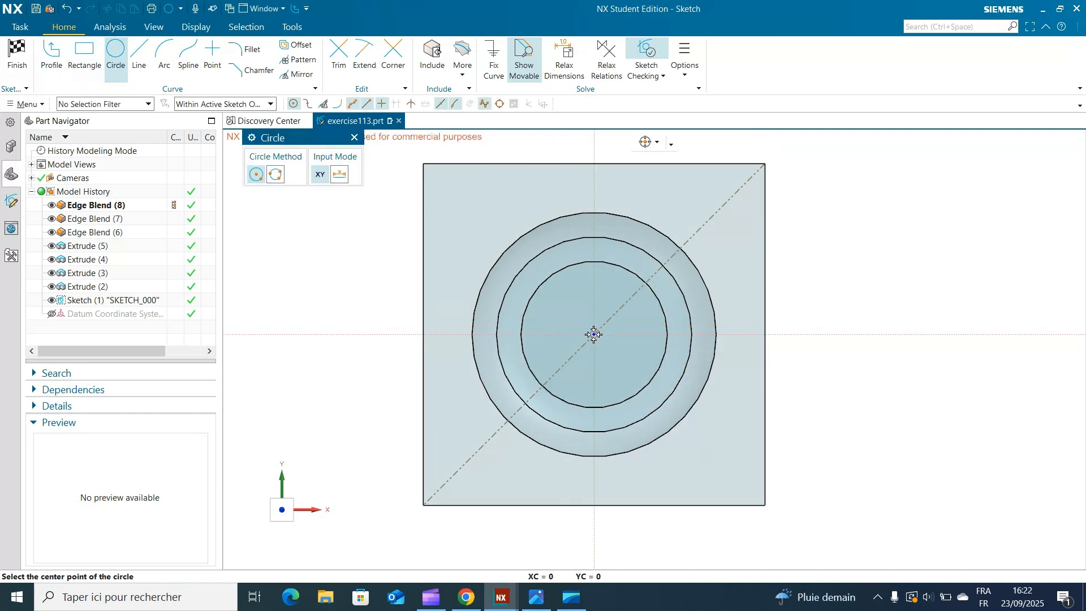
click(593, 334)
text(22)
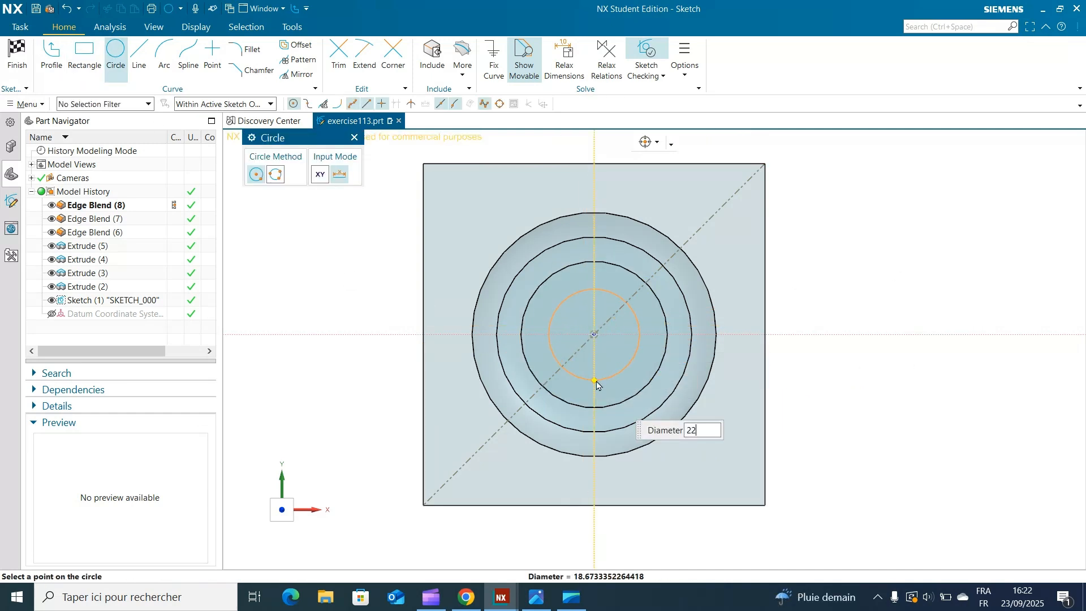
key(Return)
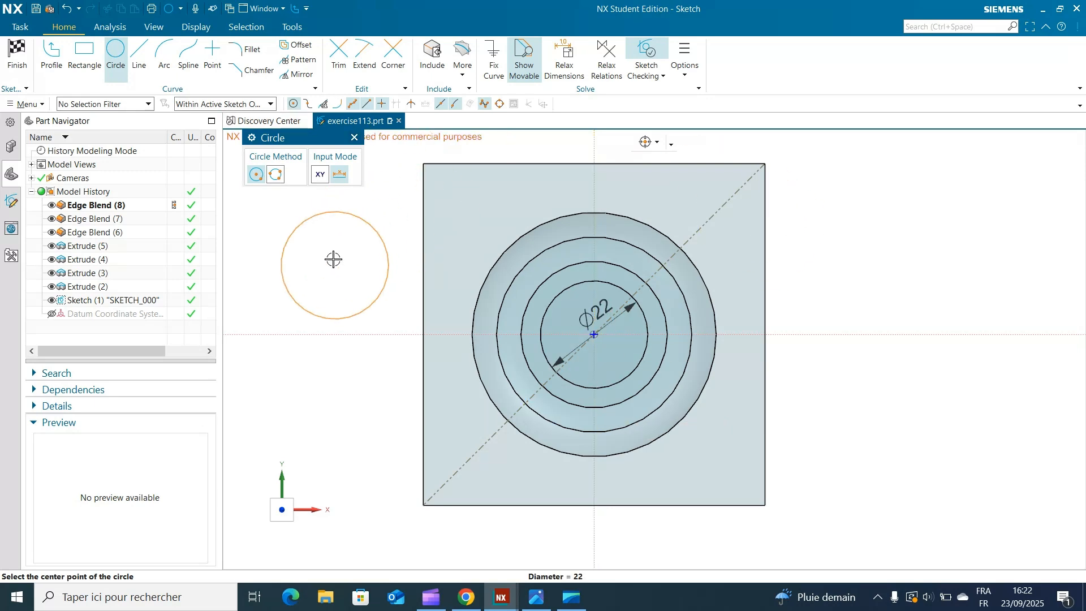
click(355, 138)
click(17, 56)
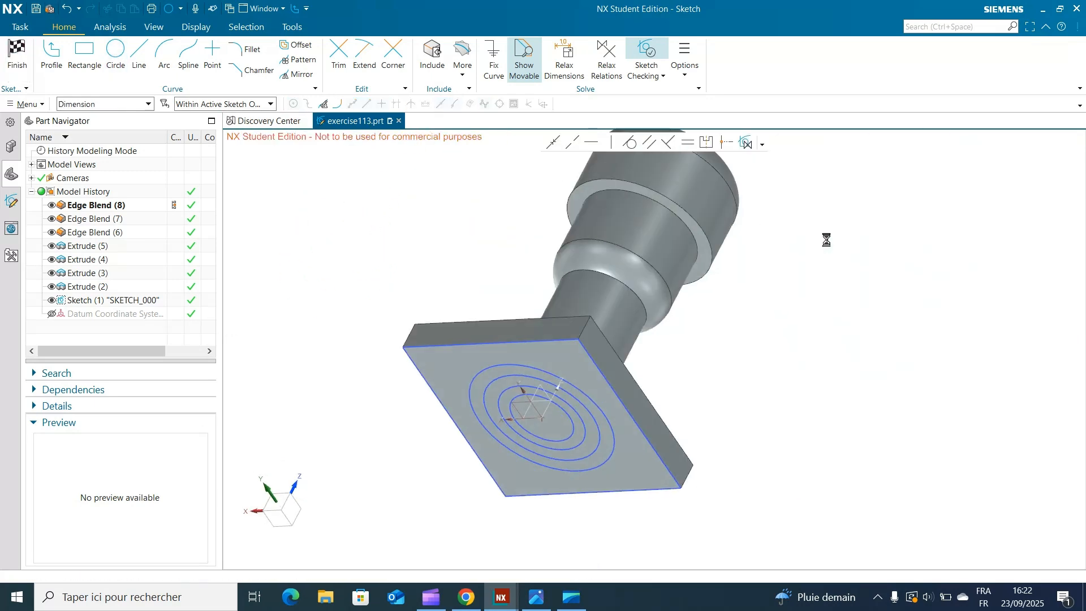
Extrude the 22 mm circle from 0 to 110 mm as a Subtract to cut the central bore through the shaft
middle_drag(344, 320, 355, 272)
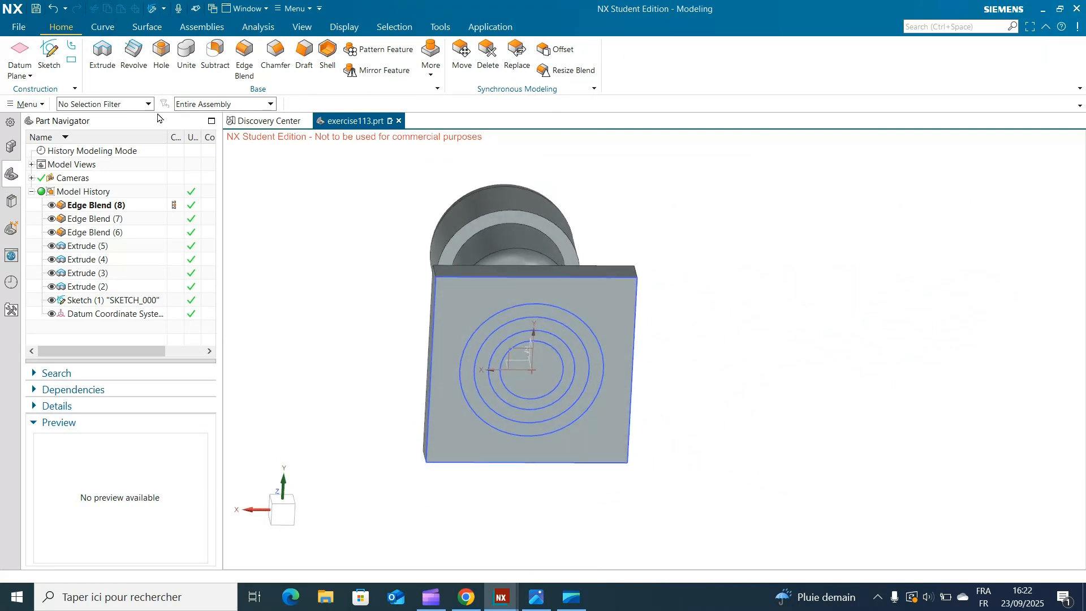
click(102, 57)
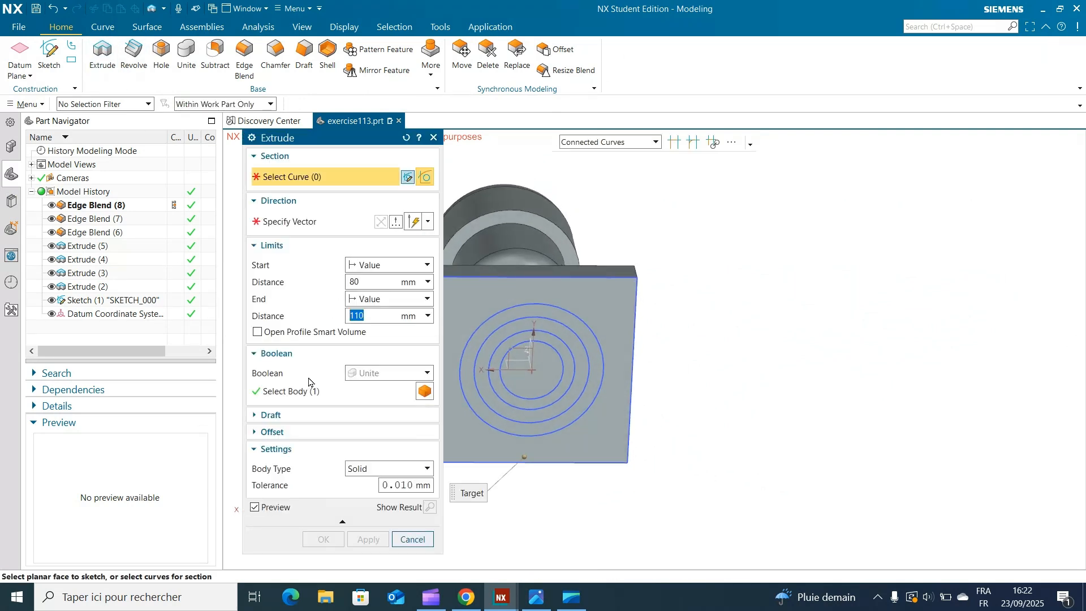
click(379, 373)
click(382, 332)
drag(334, 133, 226, 133)
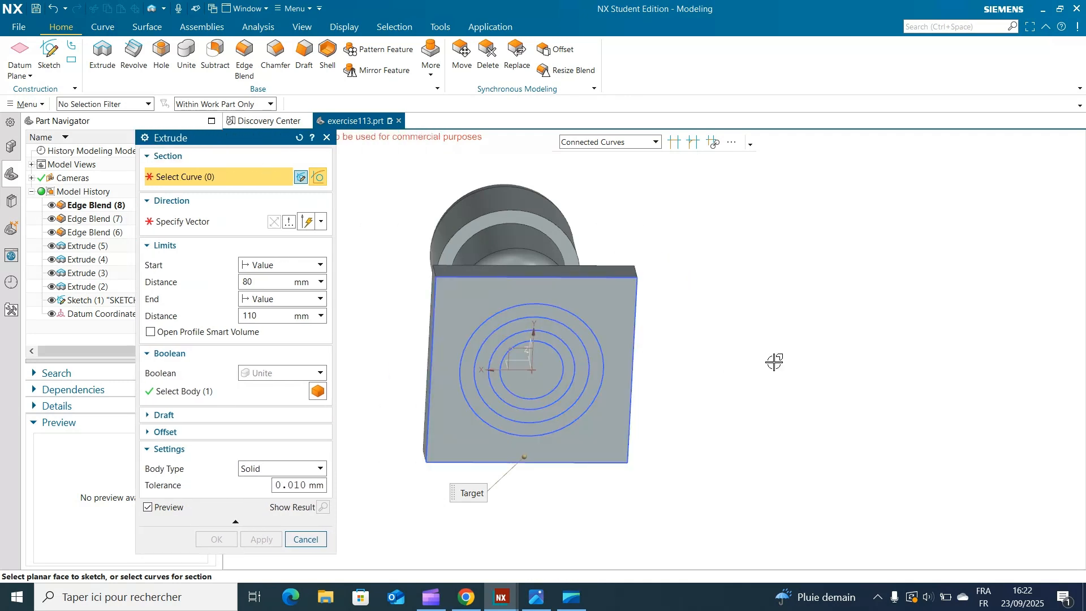
click(556, 351)
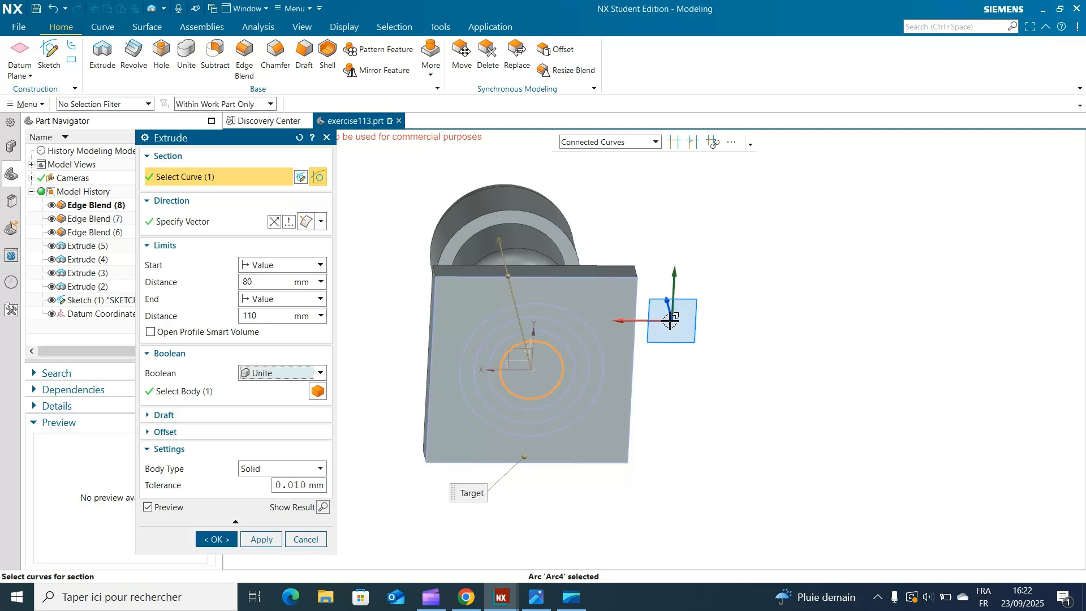
click(262, 281)
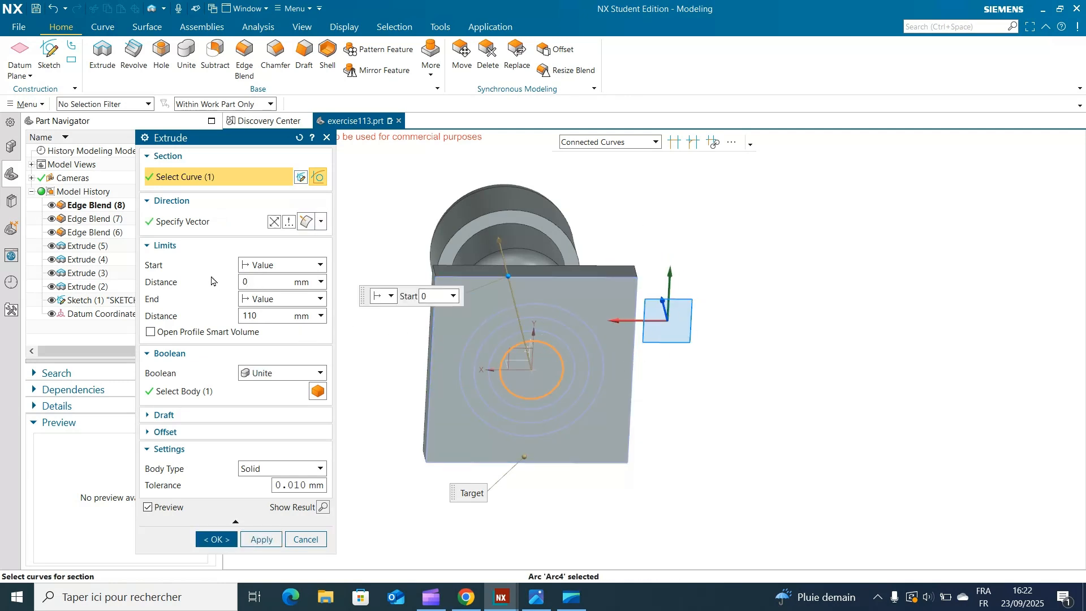
click(275, 374)
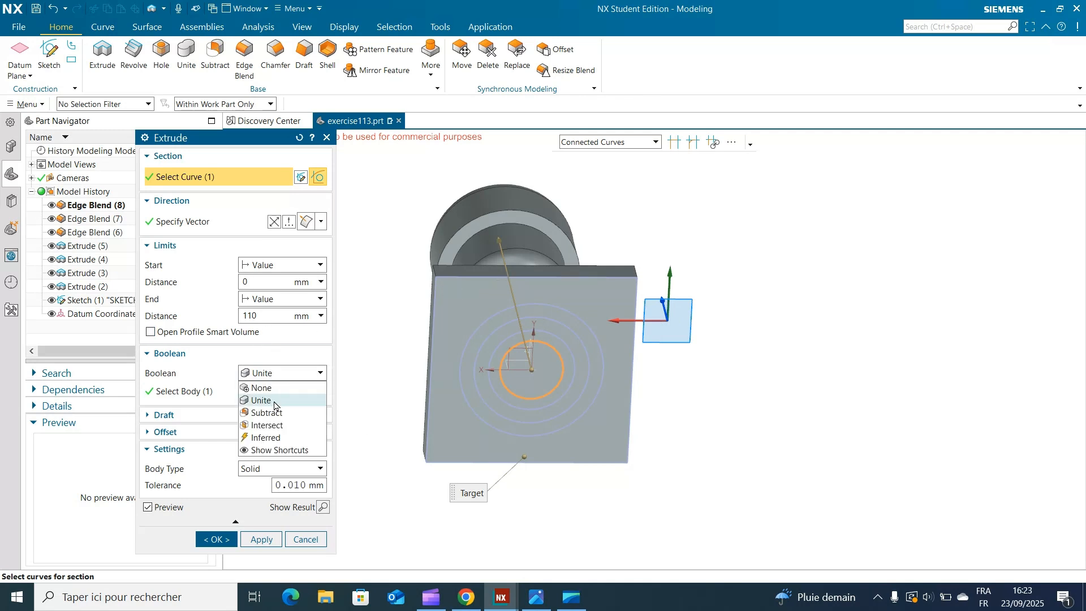
click(266, 413)
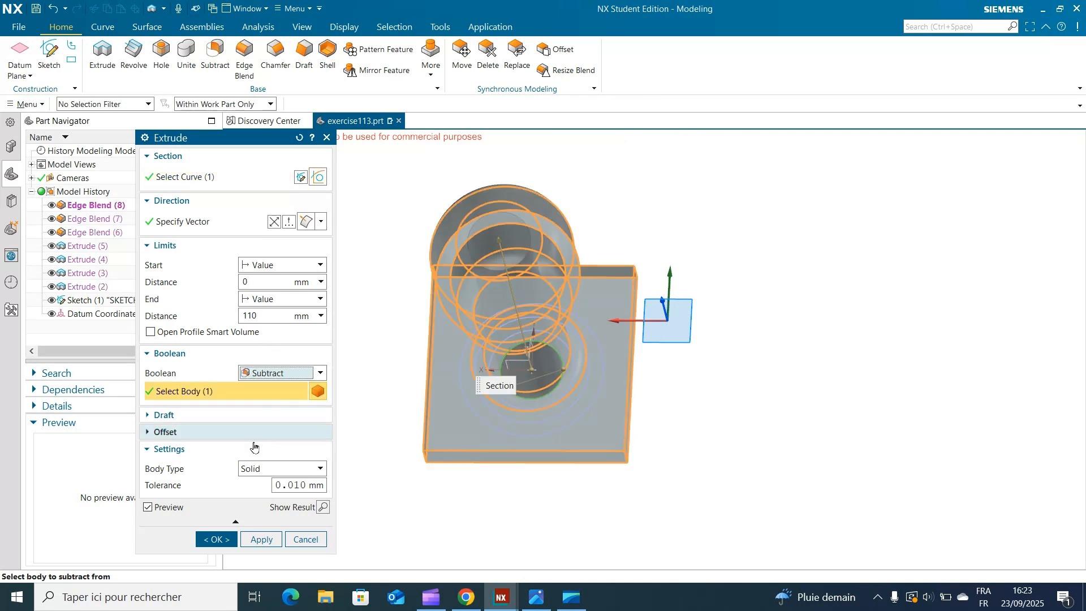
click(215, 539)
middle_drag(399, 479, 793, 461)
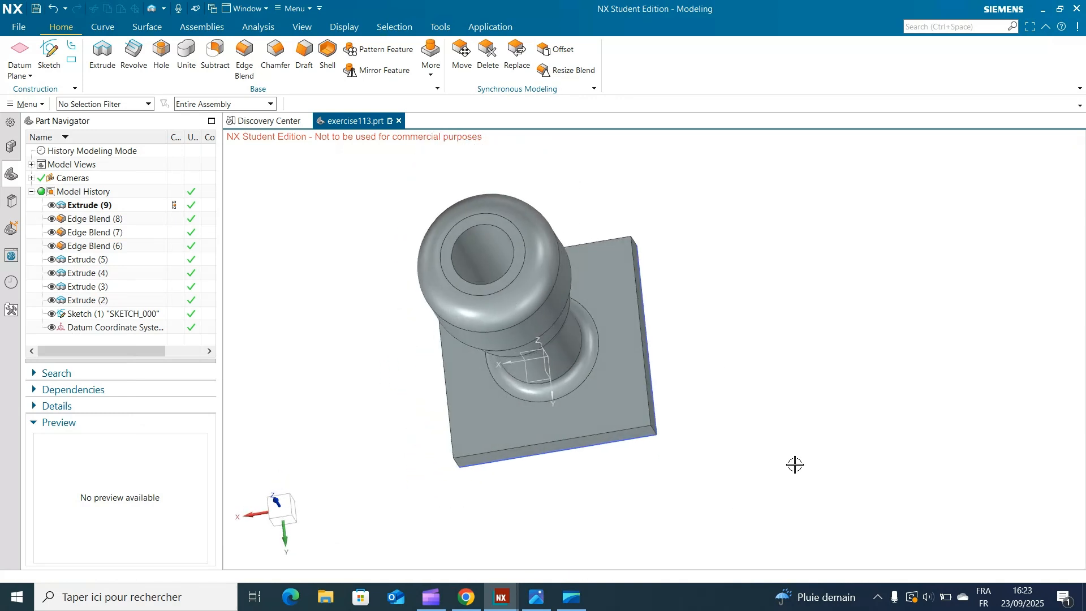
Examine the reference drawing for the size and spacing of the four flange corner holes
mouse_move(503, 604)
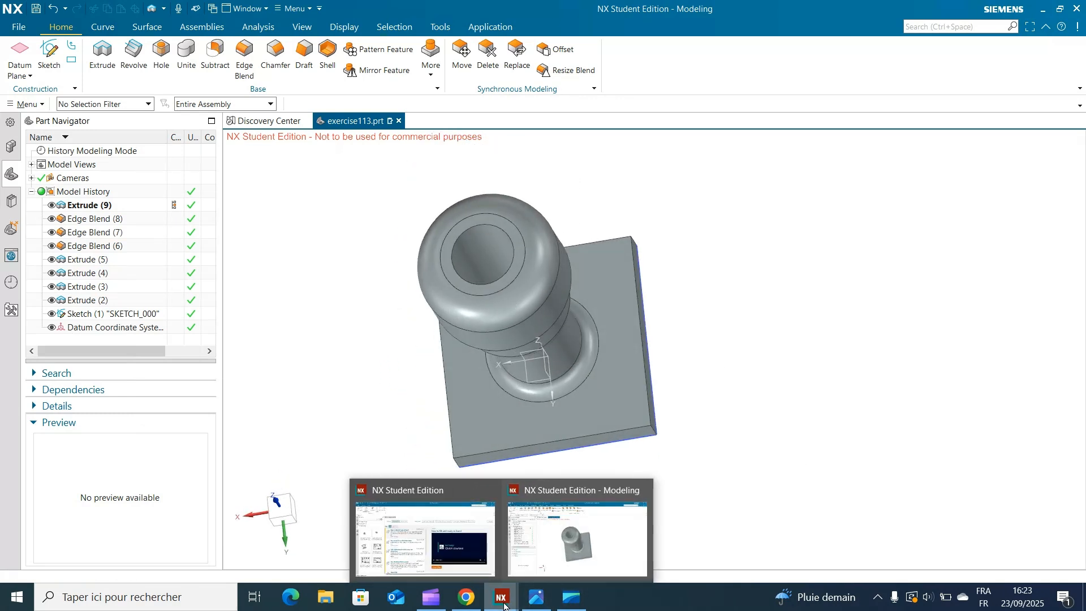
click(537, 603)
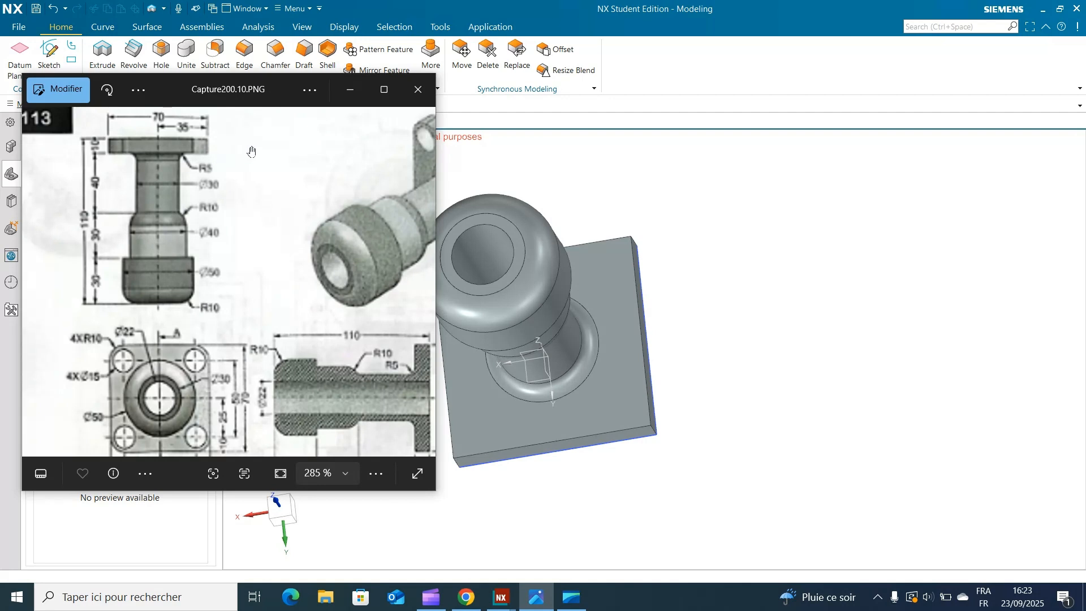
scroll(249, 188, down, 3)
scroll(246, 296, up, 2)
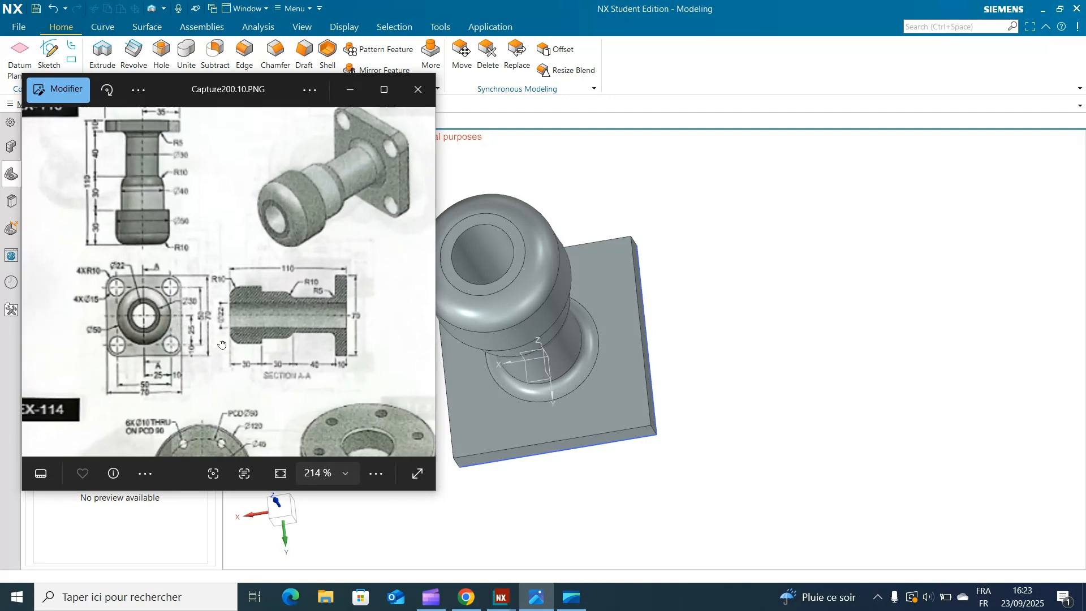
scroll(117, 287, up, 2)
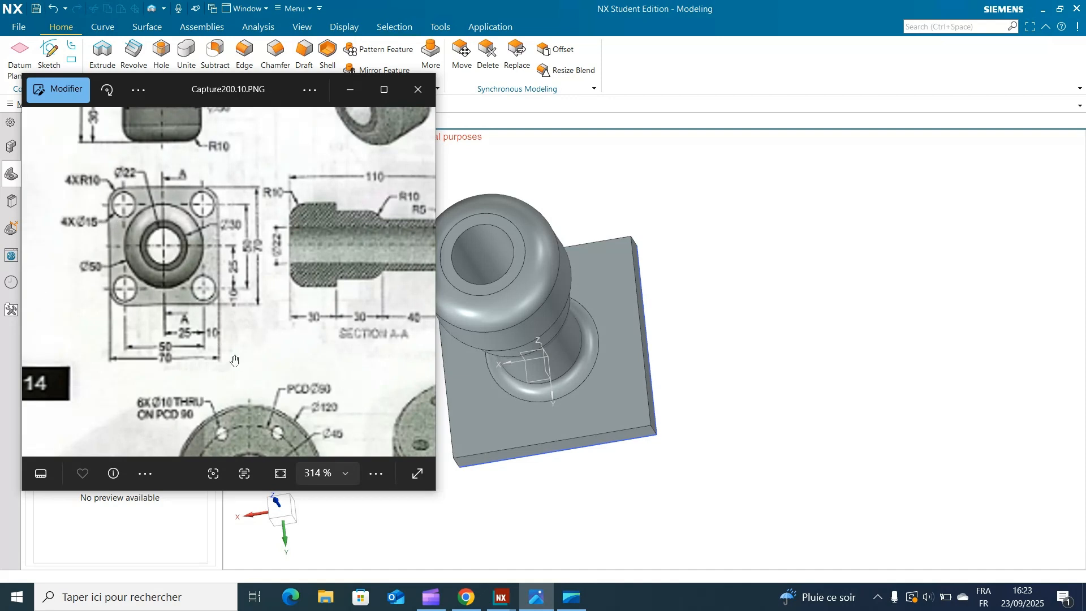
scroll(167, 355, up, 3)
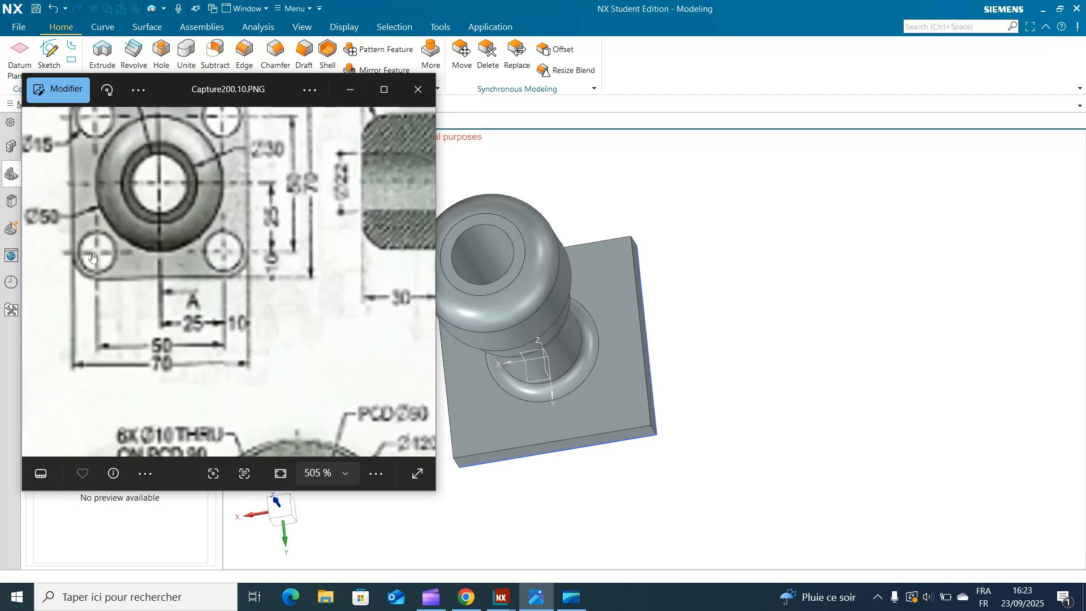
scroll(221, 256, down, 3)
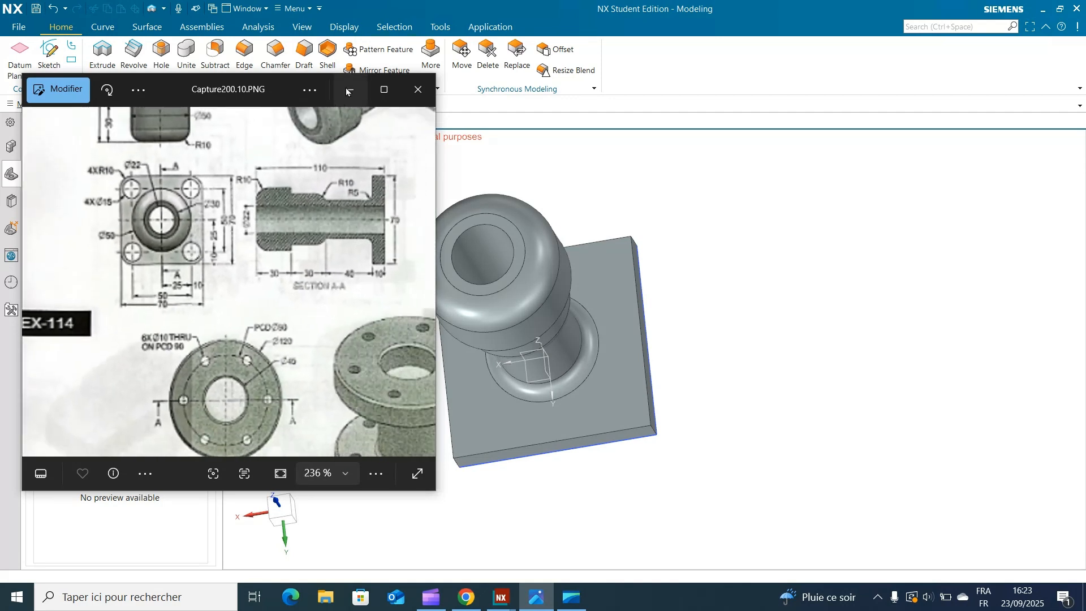
click(348, 90)
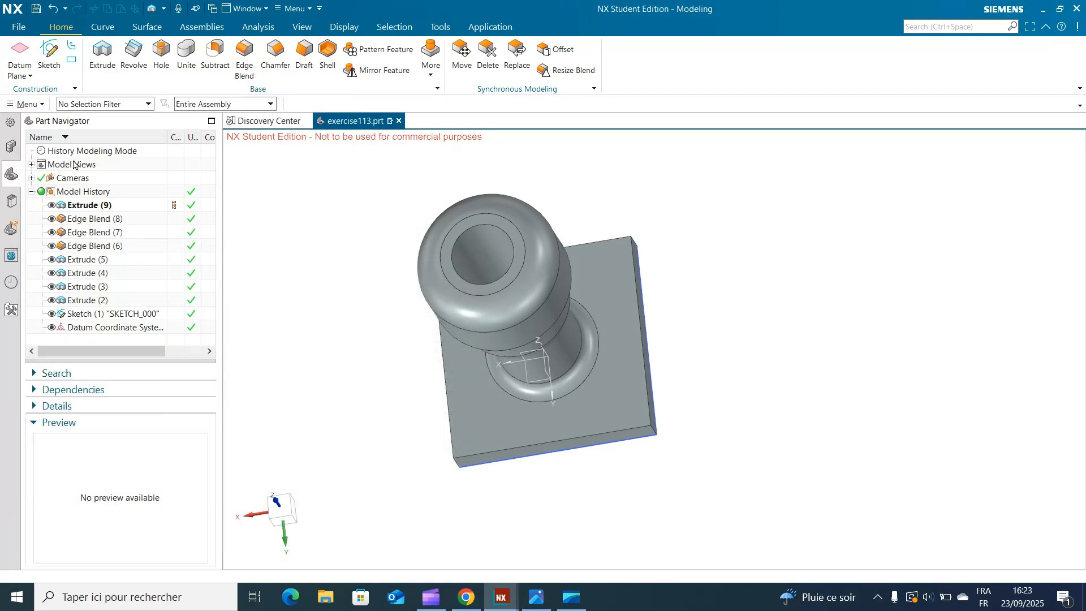
Open the base sketch for editing, filter the selection to dimensions, and hide all of its dimensions
double_click(85, 313)
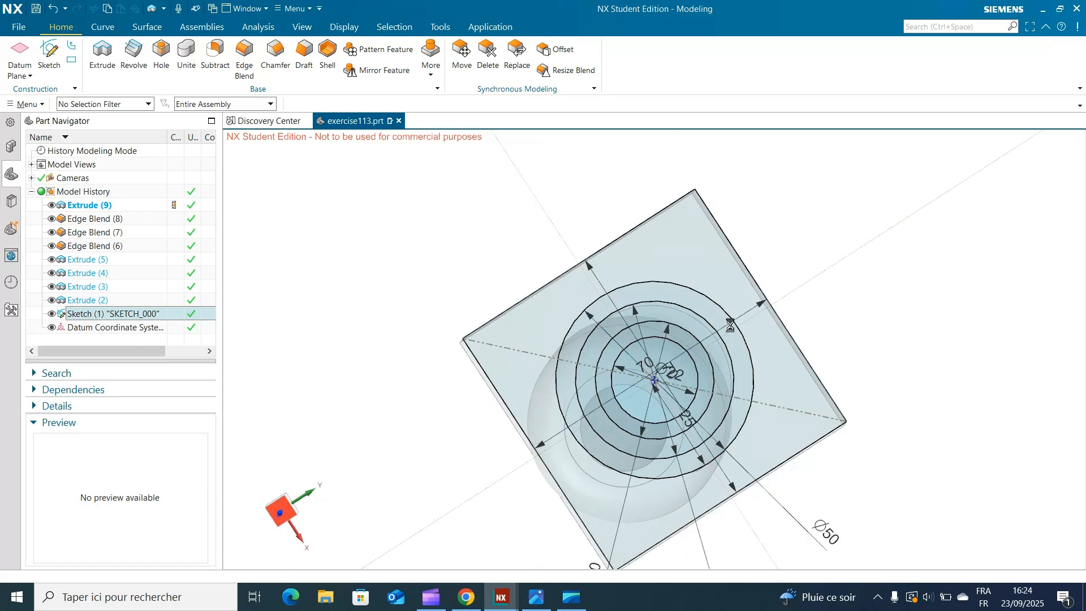
click(108, 105)
click(79, 163)
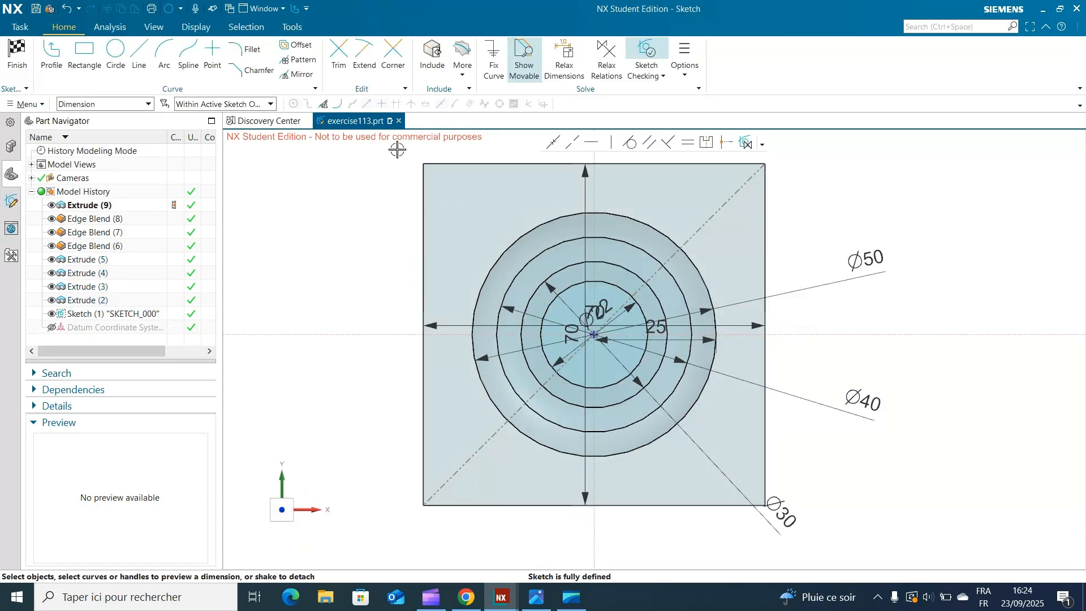
mouse_move(397, 149)
mouse_down()
mouse_move(979, 526)
mouse_move(978, 542)
mouse_up()
right_click(878, 265)
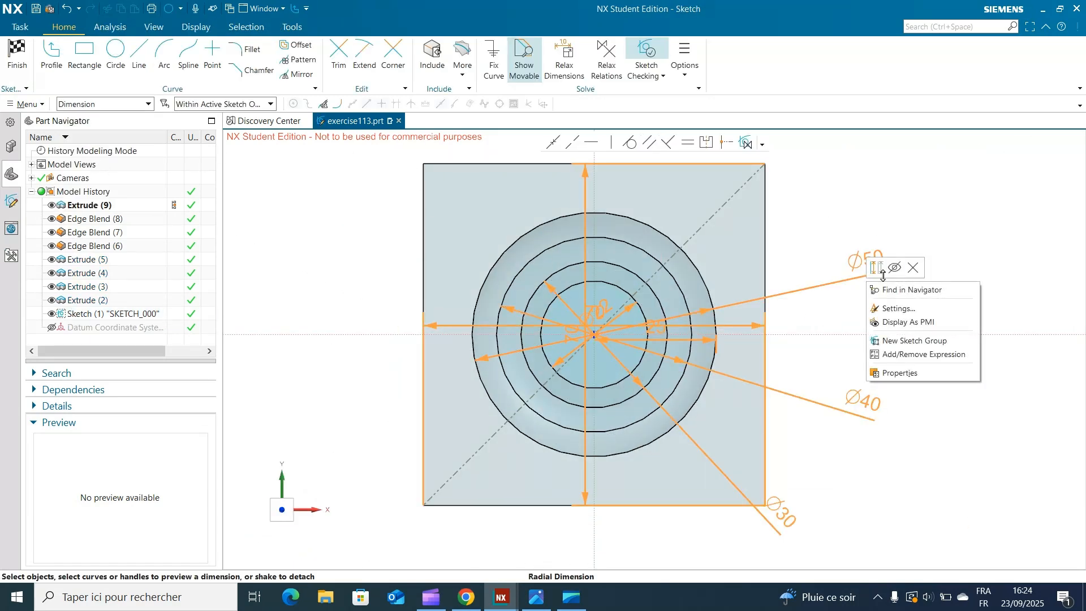
click(896, 265)
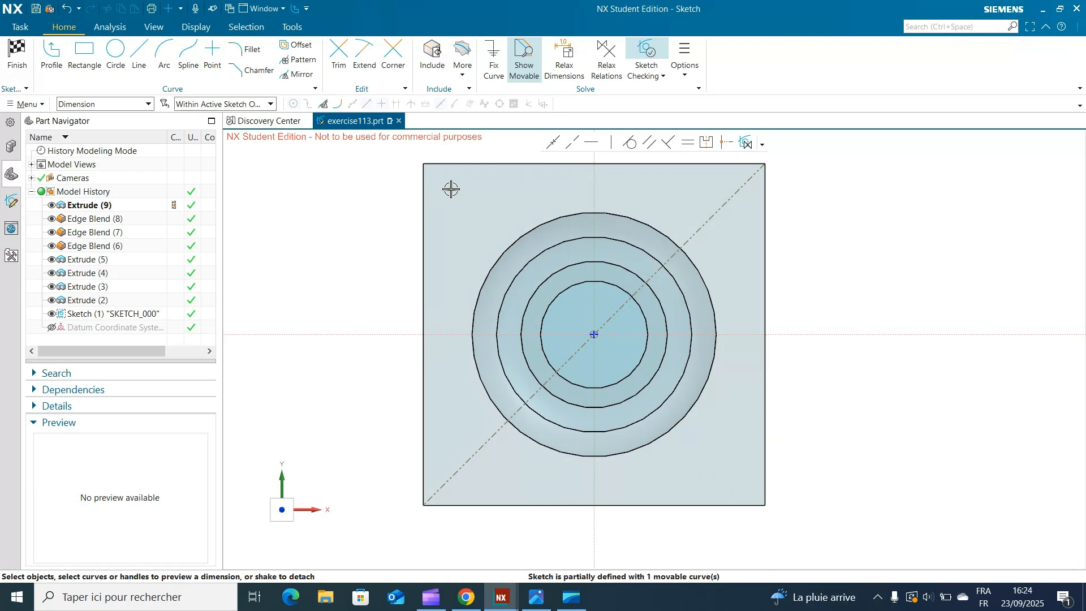
Place a point near the square's upper-left corner and set its distance from the vertical axis to 25 mm
click(88, 106)
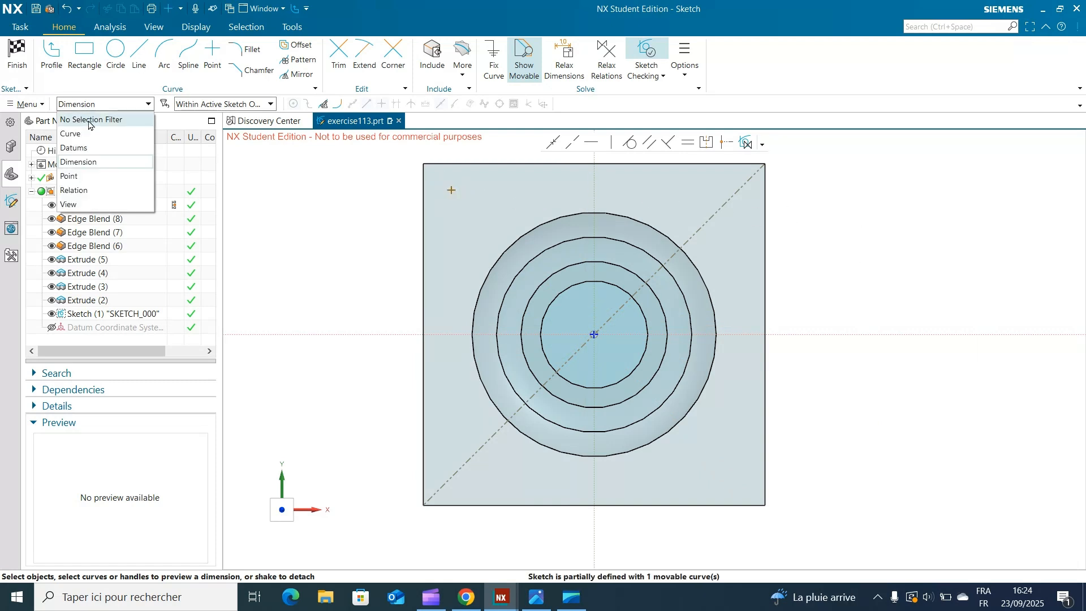
click(89, 121)
click(450, 190)
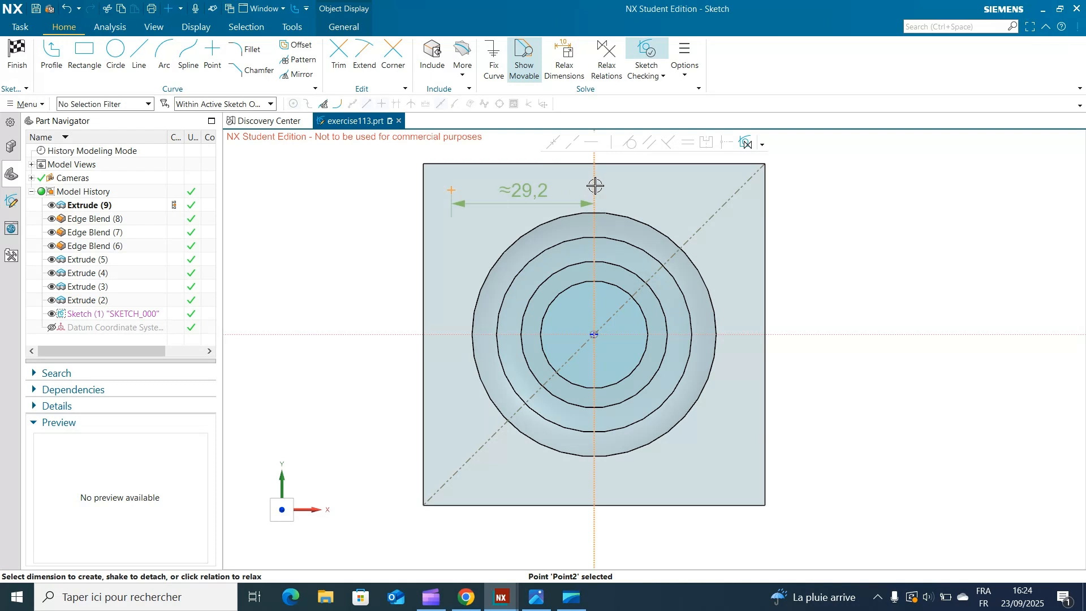
click(594, 185)
click(523, 202)
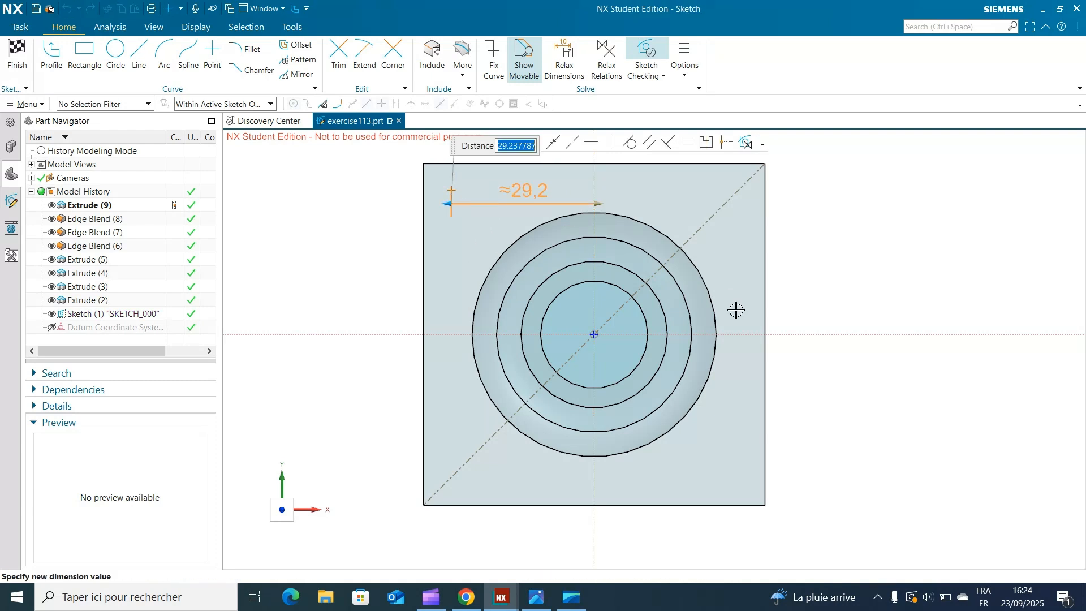
key(Return)
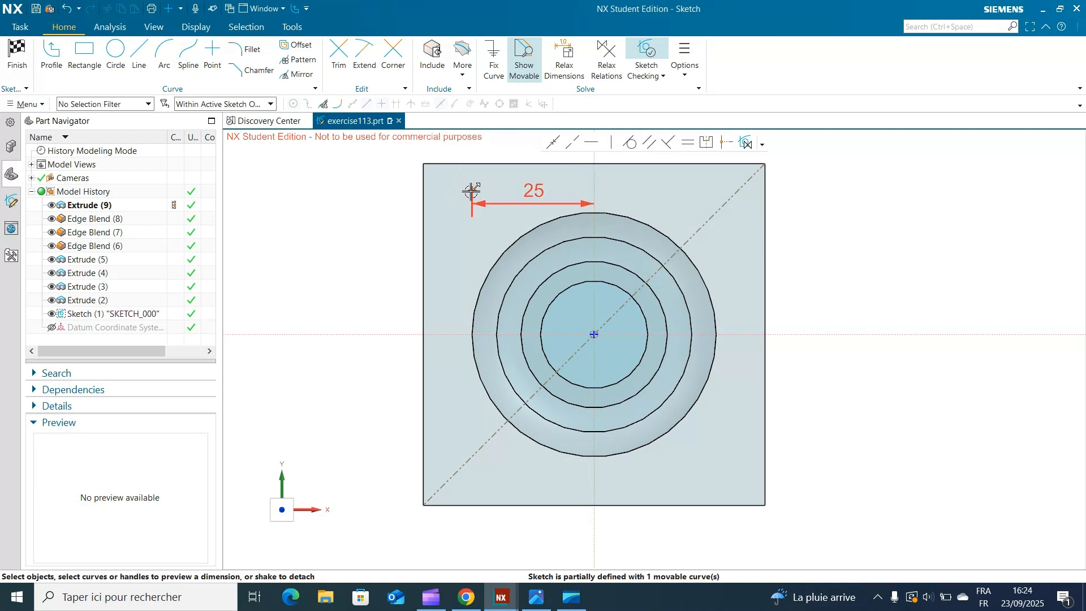
Set the corner point's distance from the horizontal axis to 25 mm
click(473, 187)
click(460, 334)
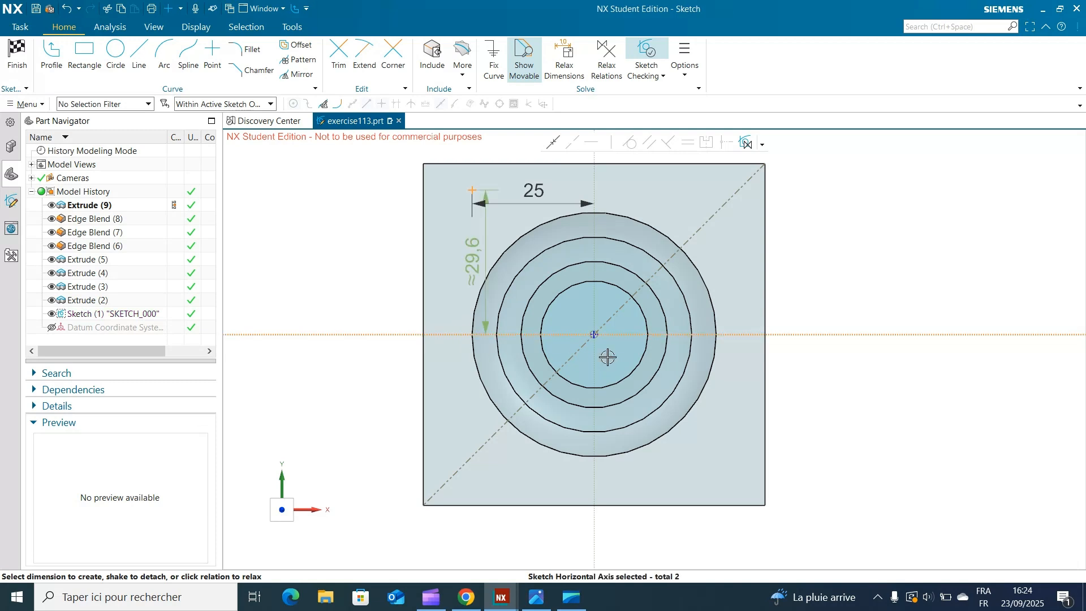
click(495, 233)
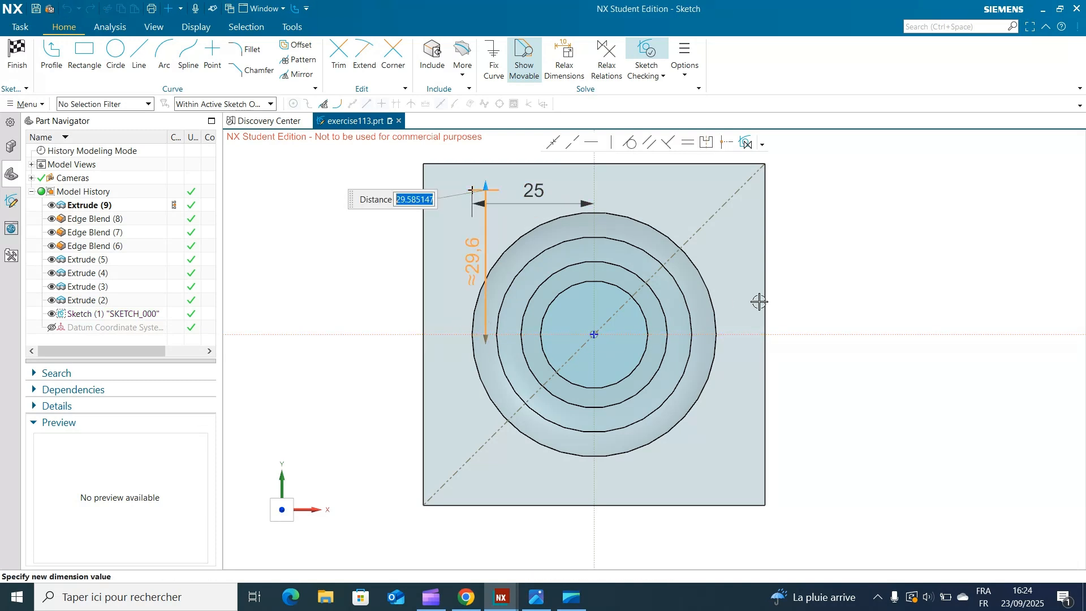
key(Return)
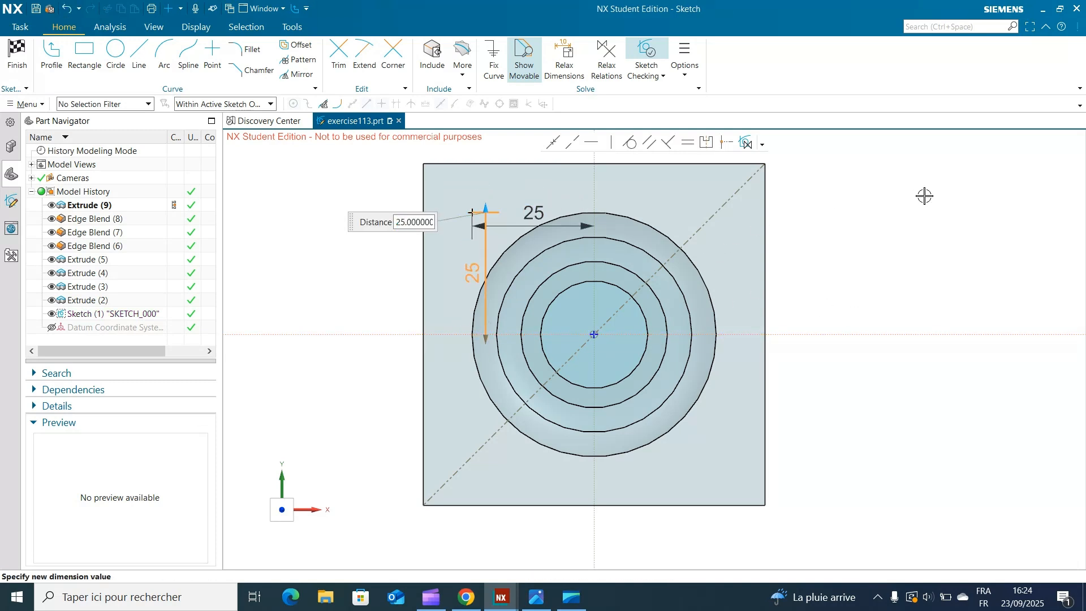
middle_click(924, 196)
Hide the two 25 mm dimensions that locate the corner point
right_click(513, 225)
click(559, 213)
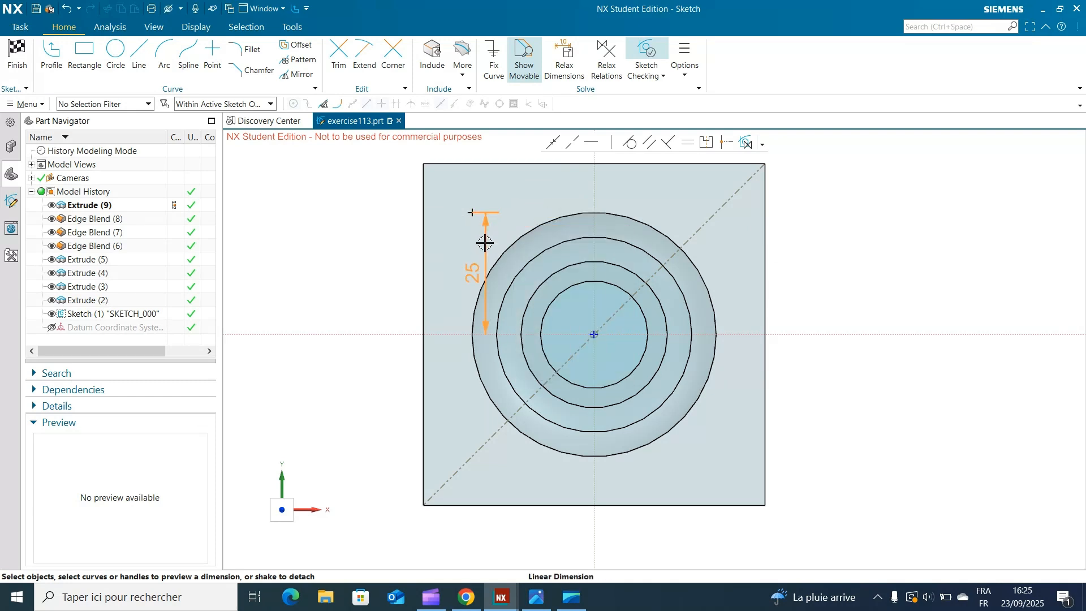
right_click(484, 242)
click(531, 228)
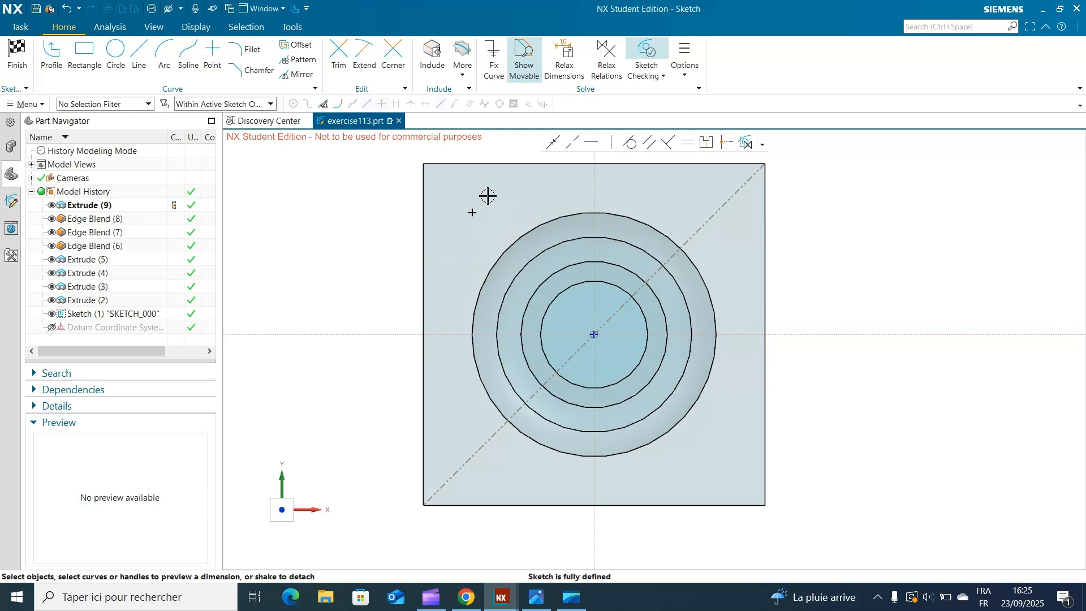
Mirror the upper-left corner point about the sketch's vertical axis
click(473, 212)
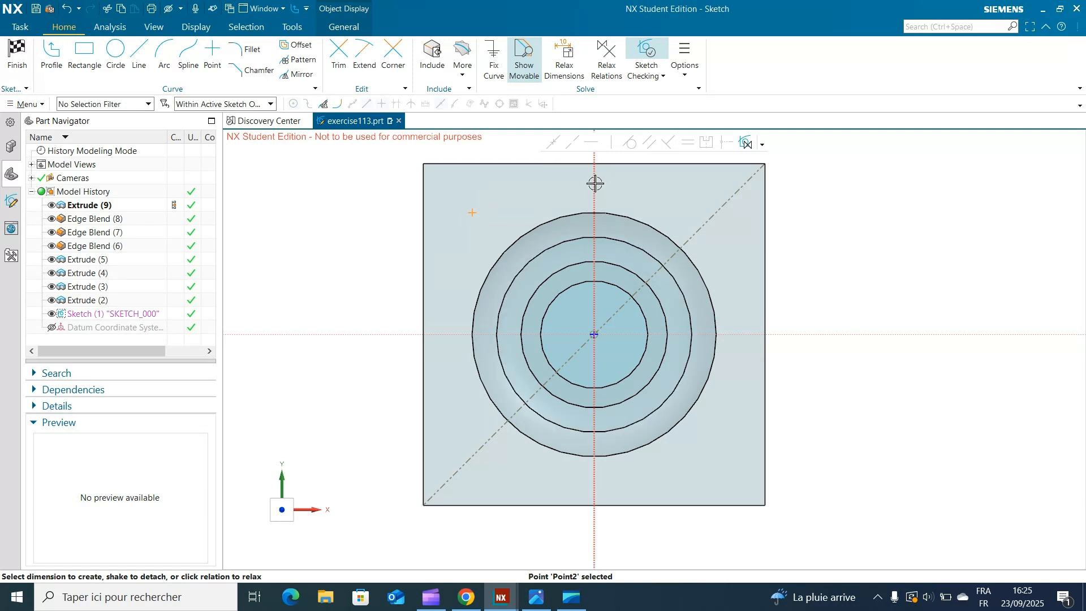
click(353, 231)
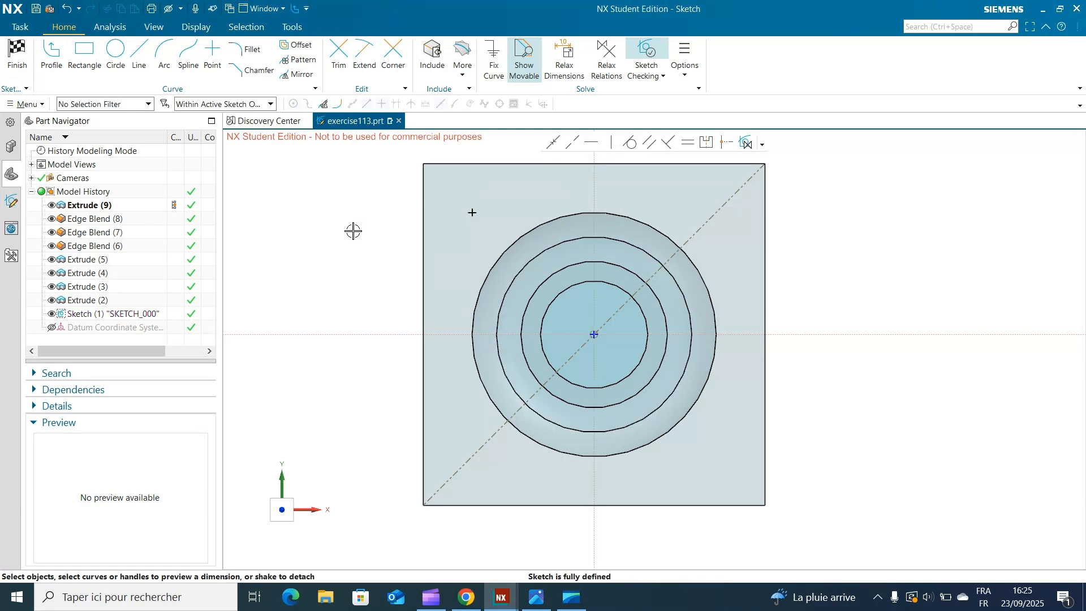
click(300, 73)
click(472, 212)
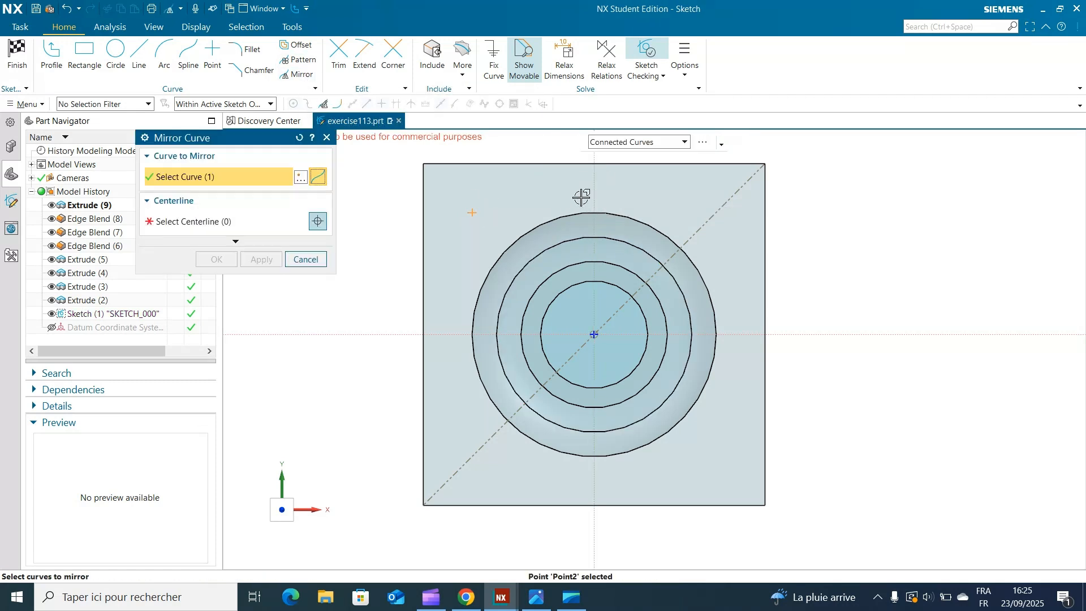
click(204, 220)
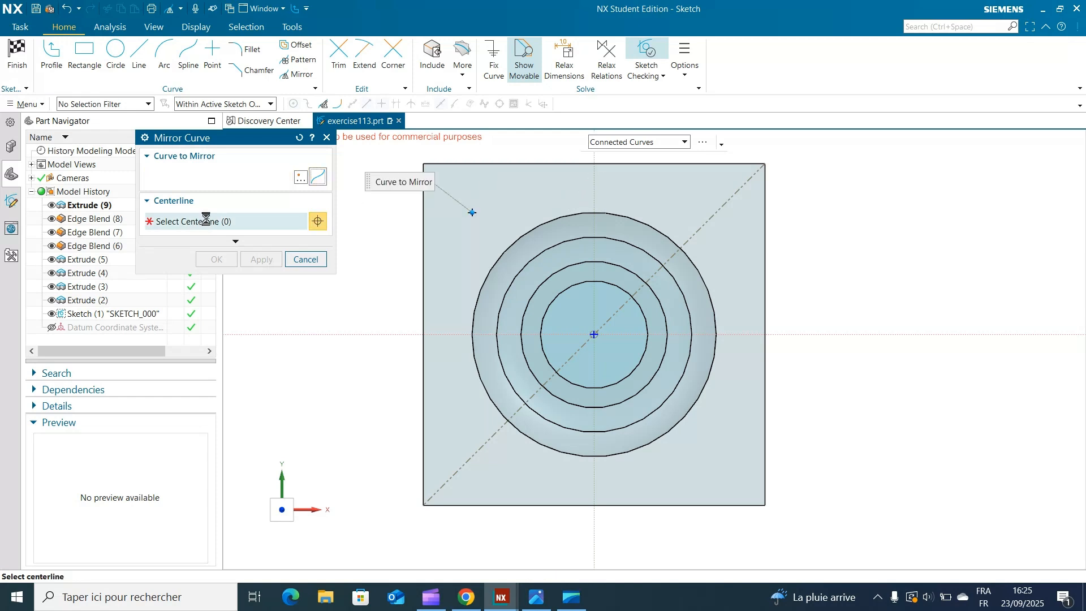
click(594, 194)
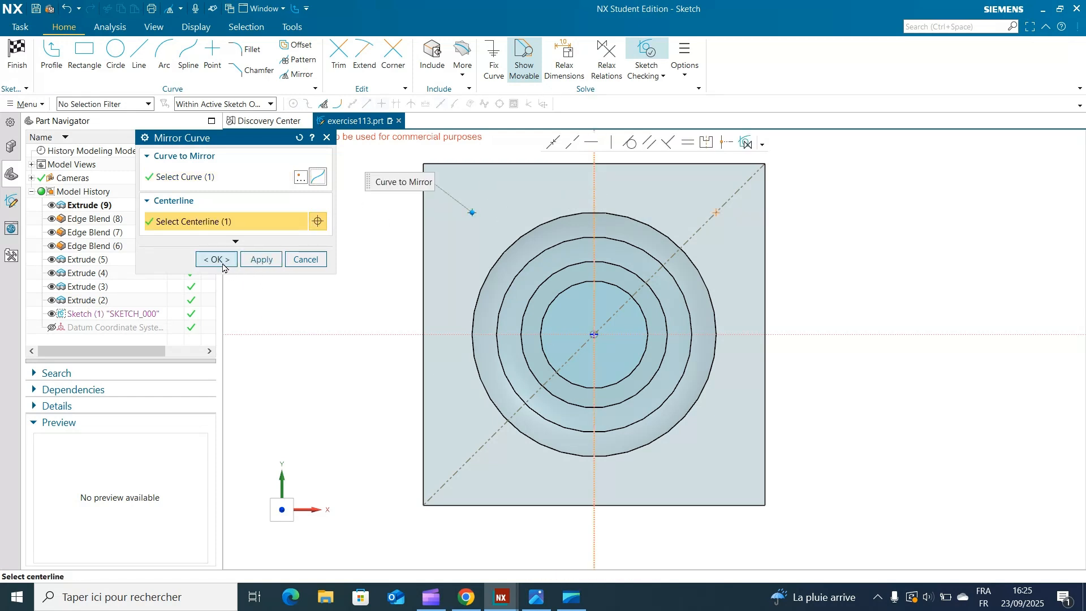
click(217, 260)
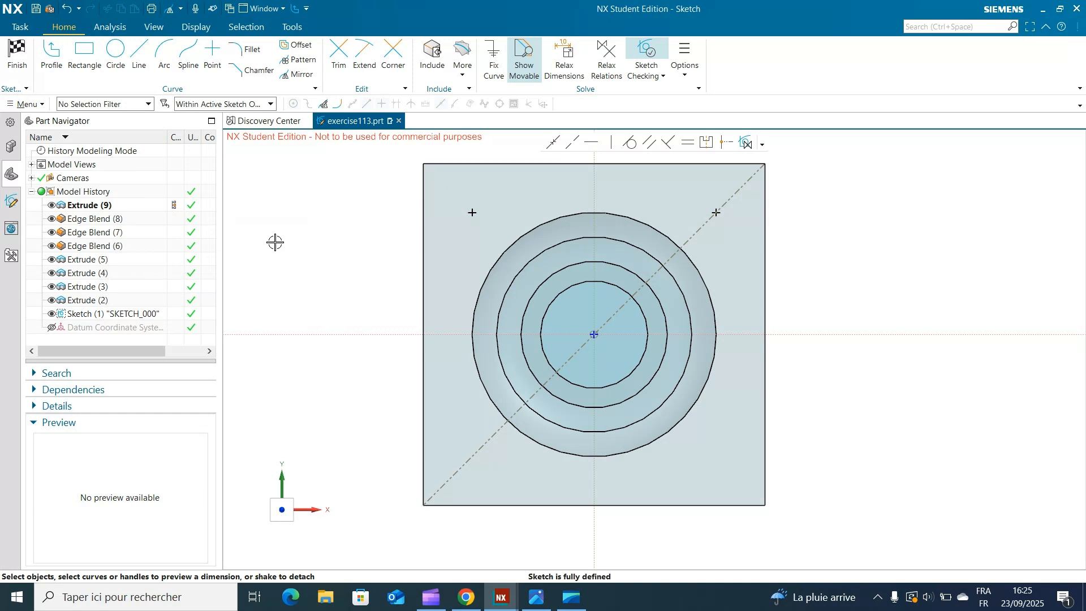
Mirror the two upper corner points about the sketch's horizontal axis
click(295, 74)
click(473, 212)
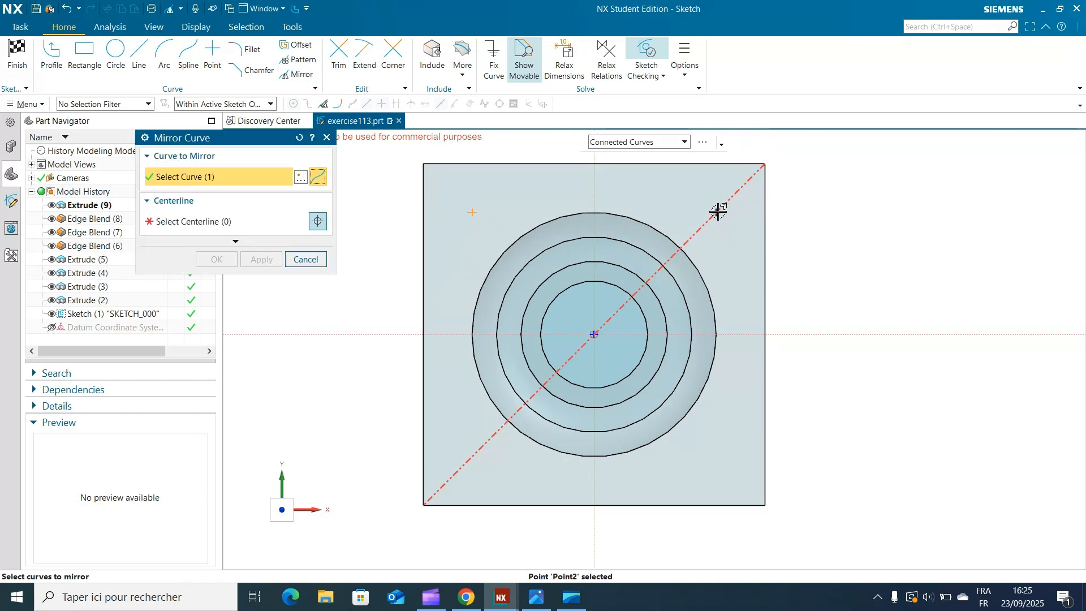
click(717, 212)
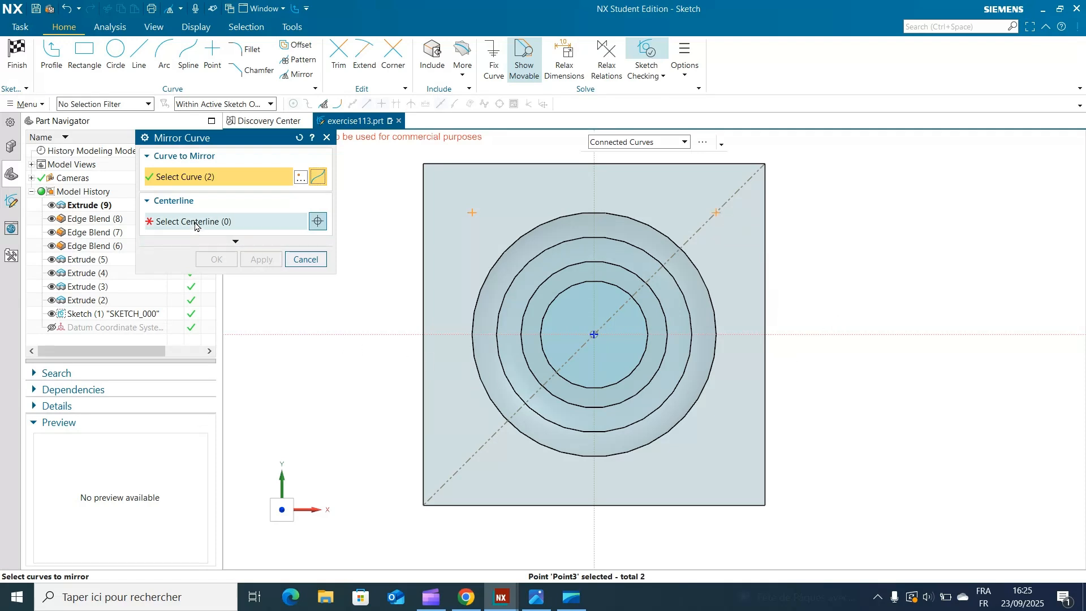
click(370, 334)
click(217, 260)
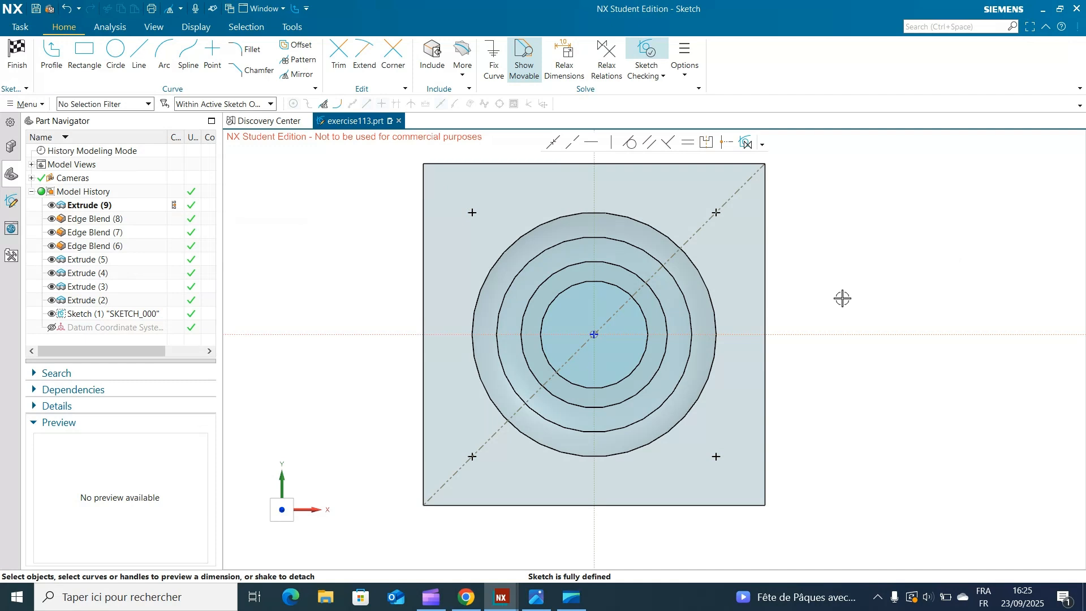
Check the flange hole and corner callouts in the reference drawing, and finish the sketch
click(569, 603)
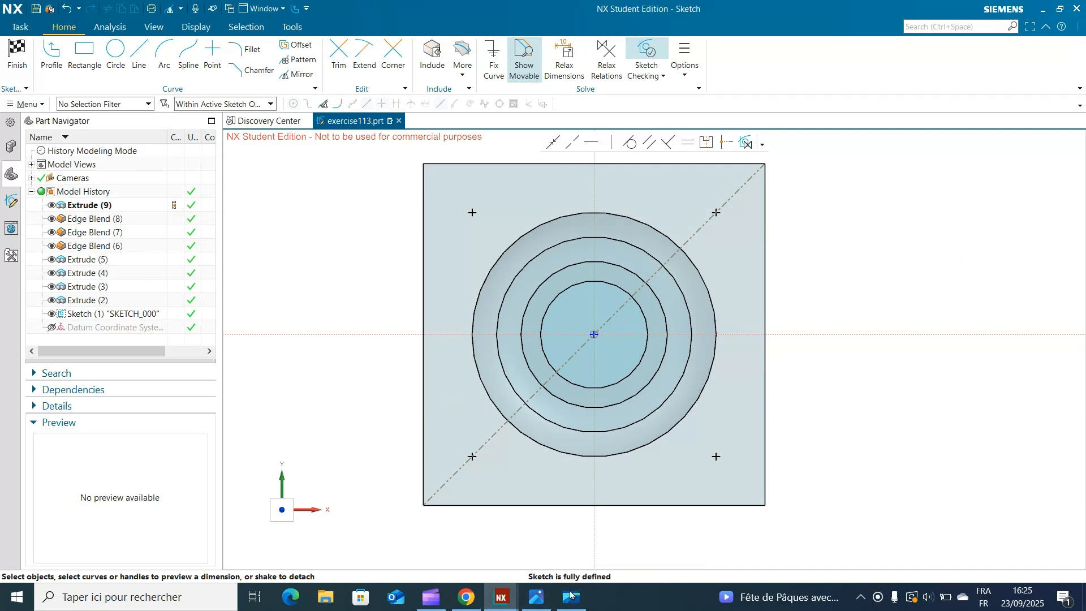
click(537, 598)
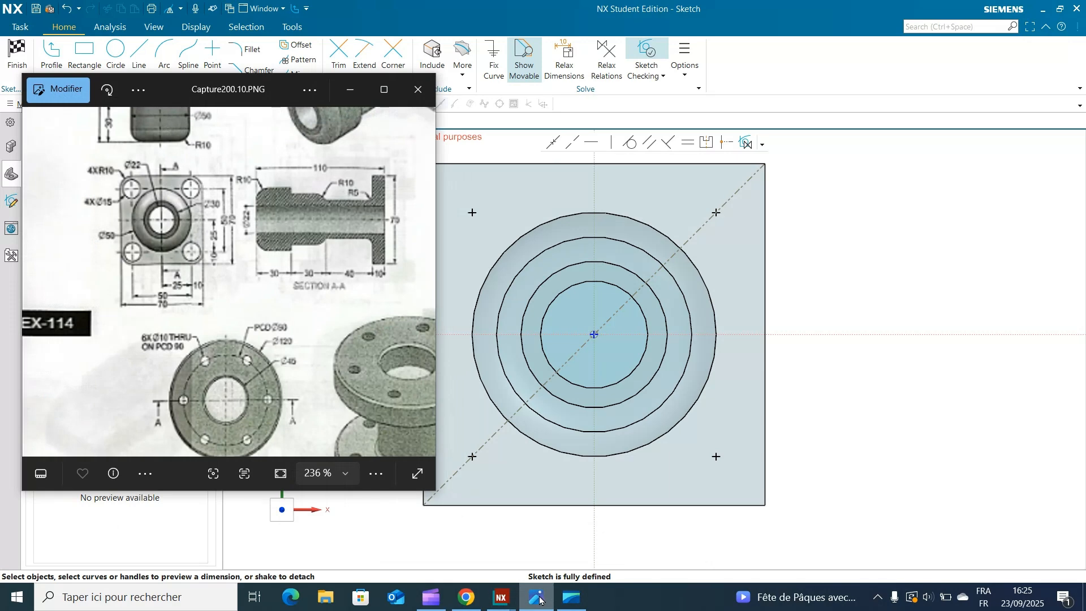
mouse_move(901, 249)
middle_down()
mouse_move(901, 260)
mouse_move(911, 247)
middle_up()
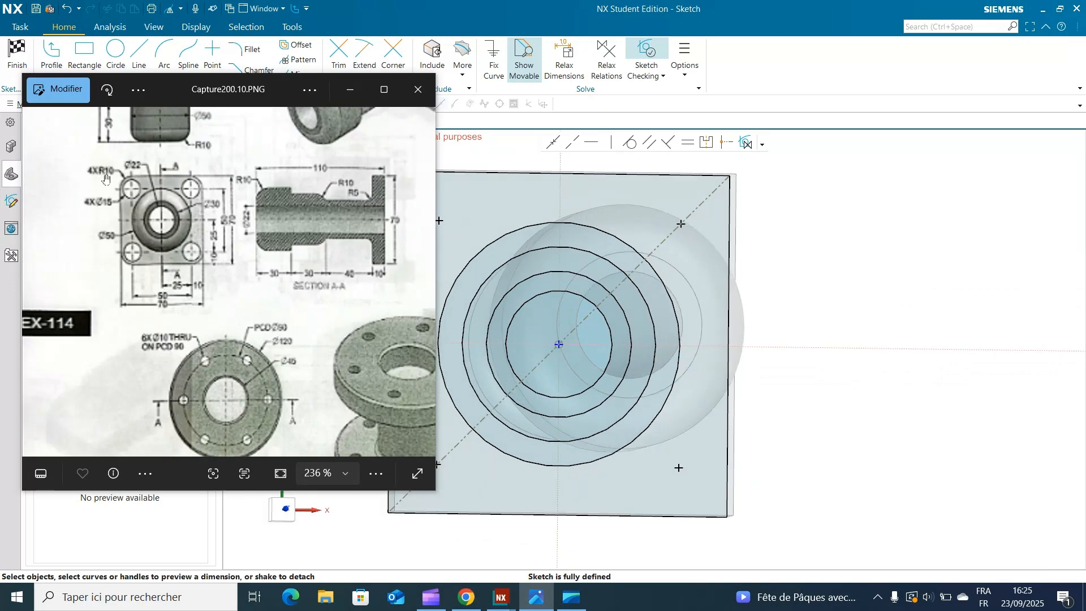
click(350, 89)
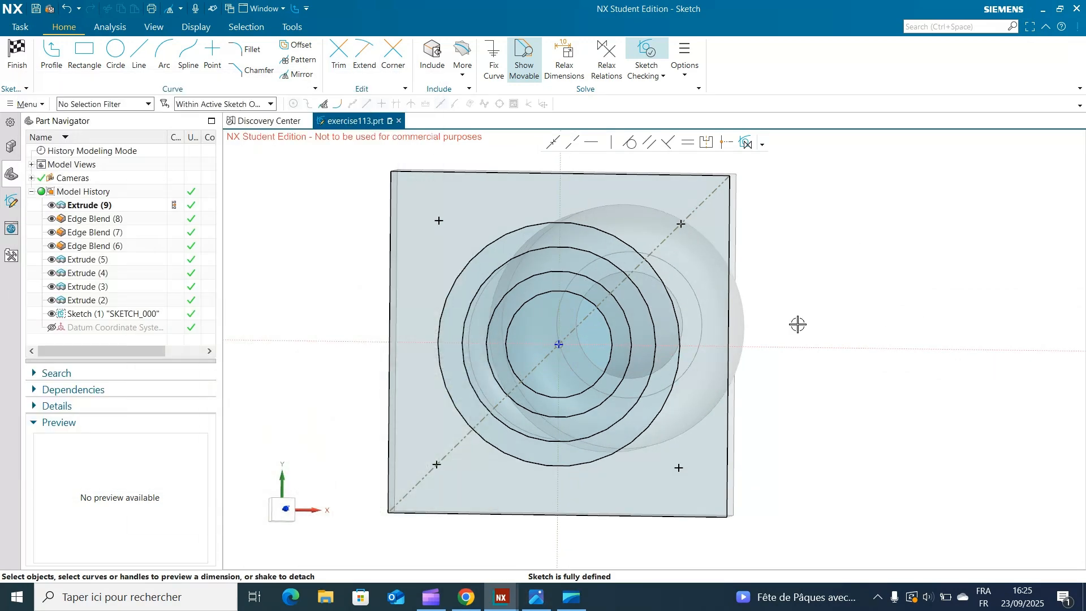
middle_drag(298, 233, 307, 233)
click(16, 55)
Set up a simple subtracting hole, 15 mm in diameter and 10 mm deep, at the first flange corner point
mouse_move(924, 378)
middle_down()
mouse_move(851, 294)
mouse_move(831, 250)
middle_up()
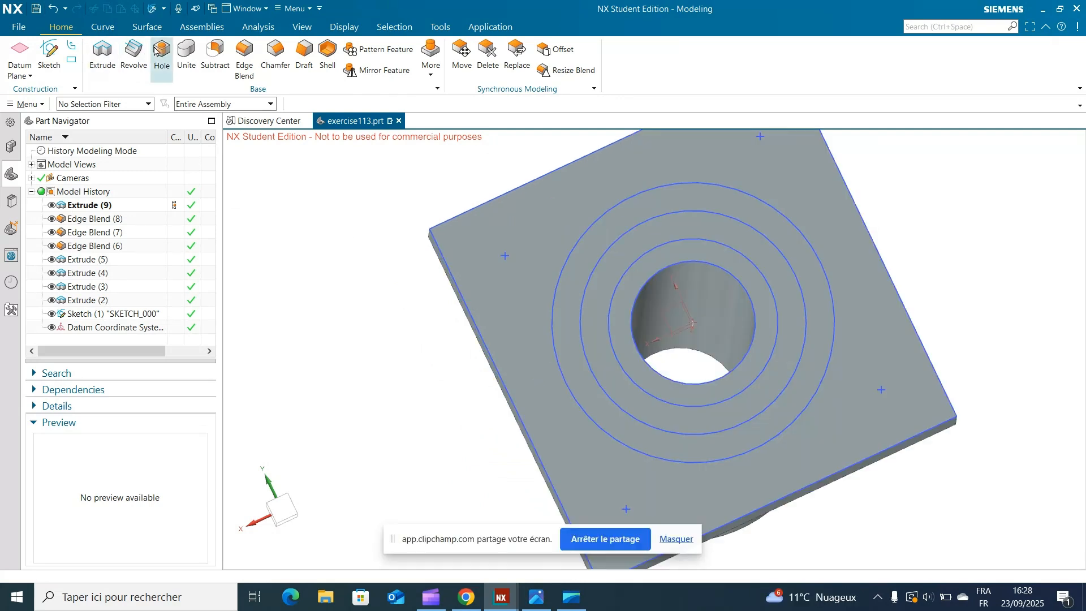
click(161, 54)
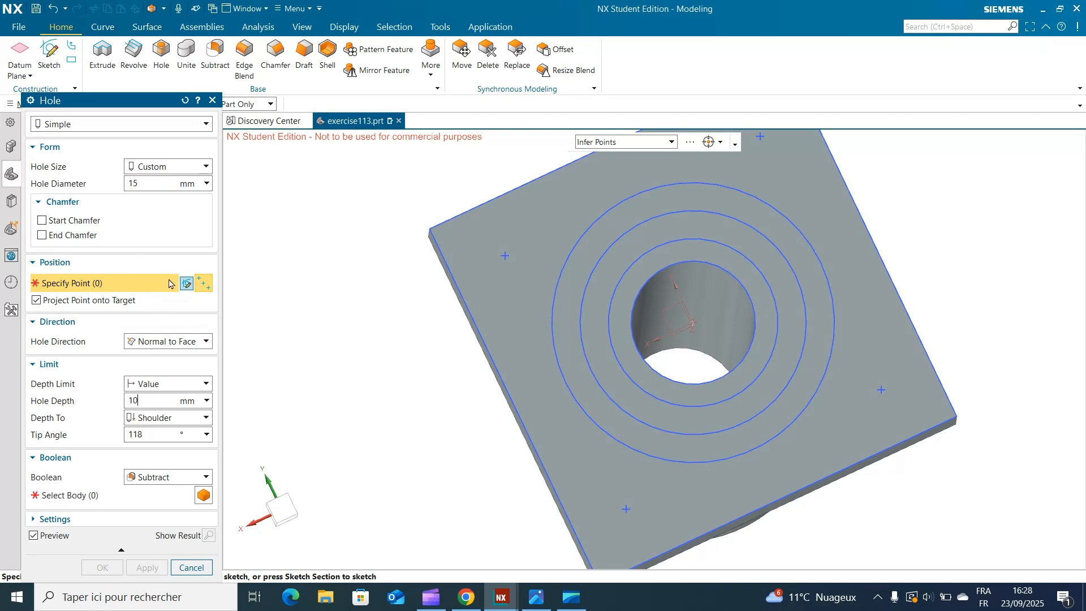
click(503, 255)
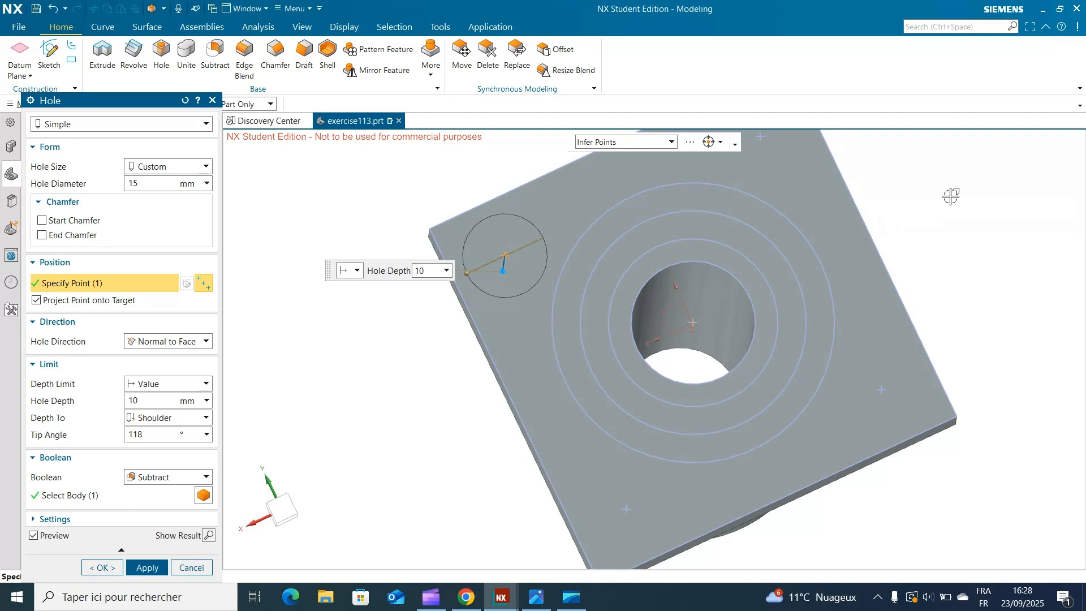
middle_drag(412, 336, 378, 361)
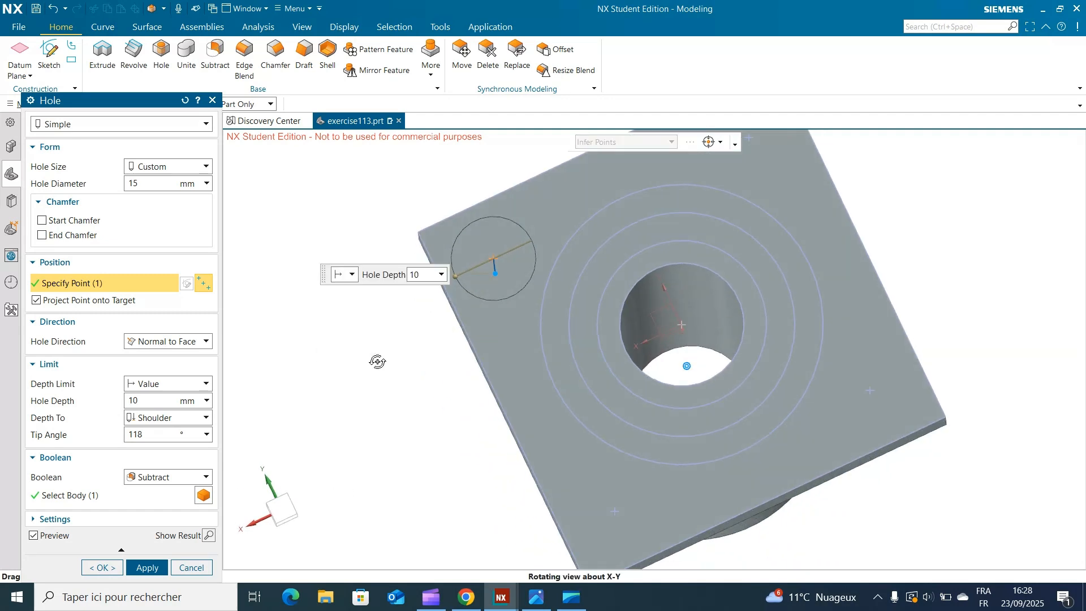
click(184, 476)
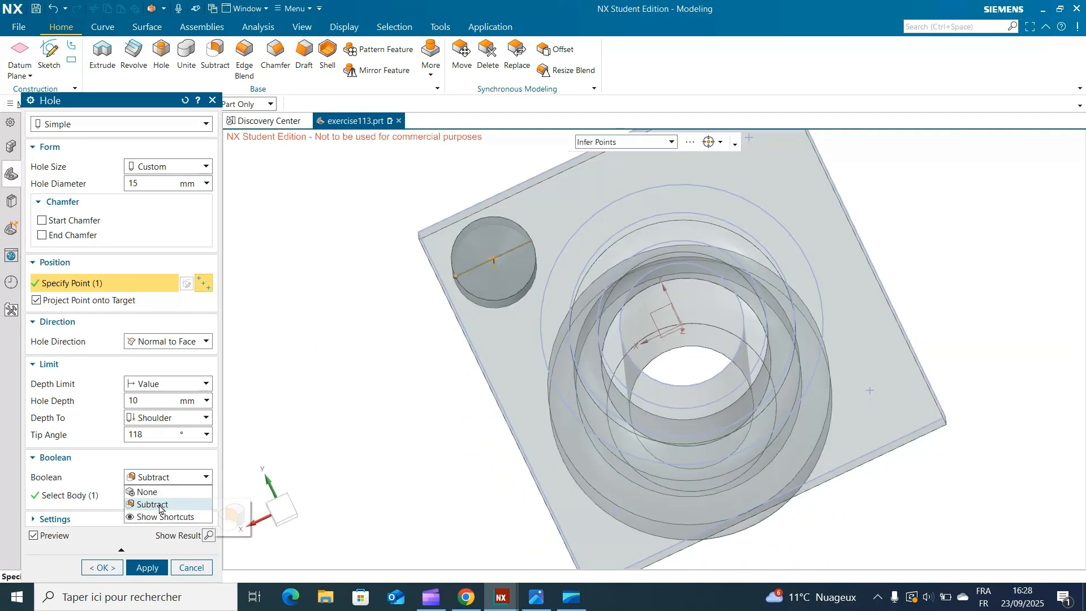
click(160, 506)
mouse_move(335, 333)
middle_down()
mouse_move(341, 341)
mouse_move(351, 330)
middle_up()
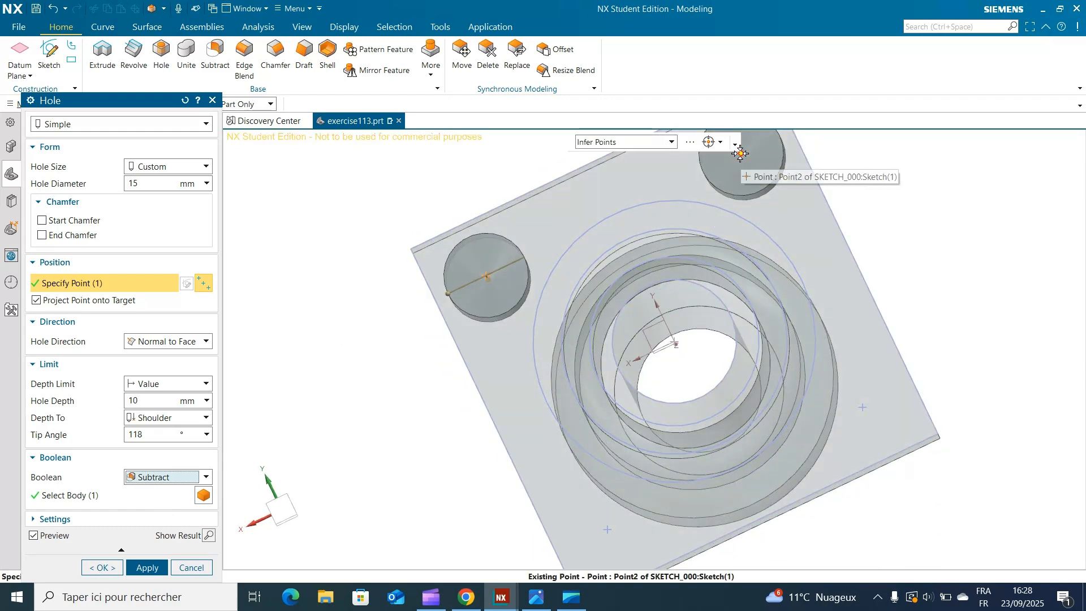
Add the other three flange corner locations to the hole feature and create the four holes
scroll(740, 154, up, 5)
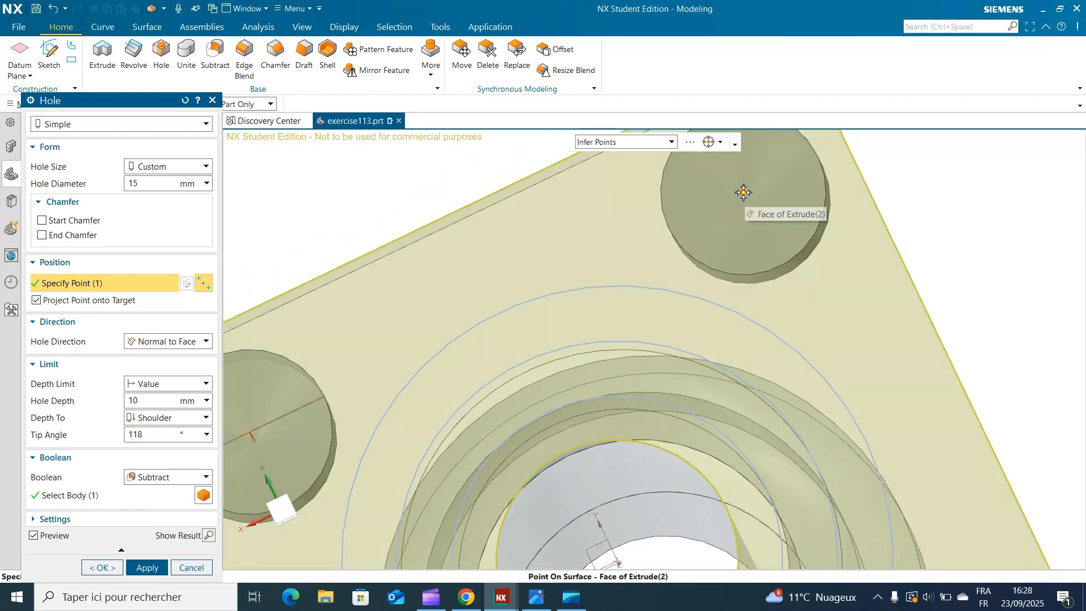
click(748, 192)
scroll(747, 192, down, 5)
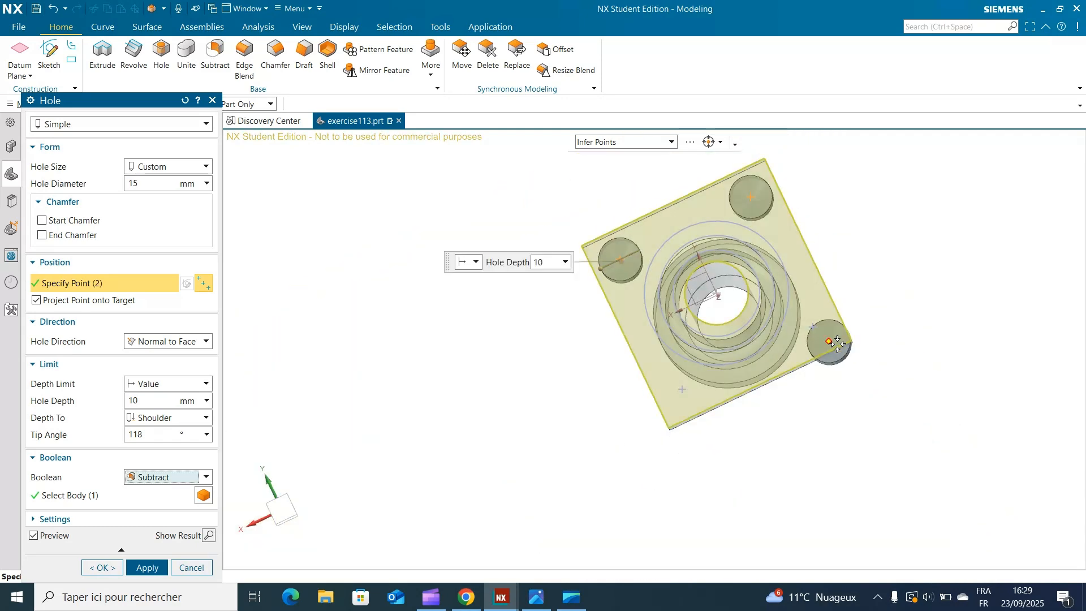
scroll(837, 340, up, 5)
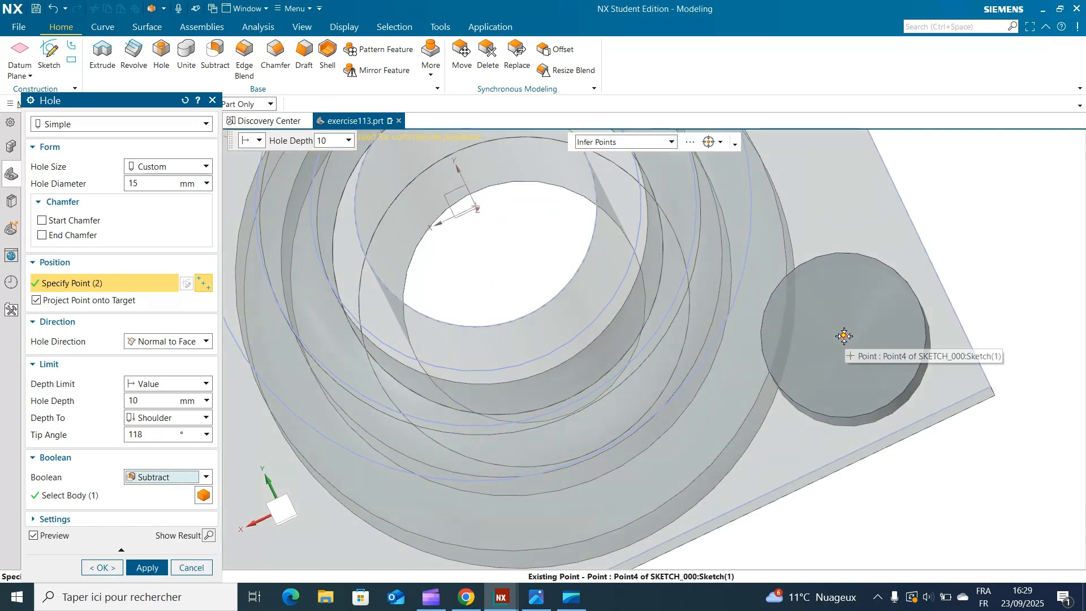
click(843, 336)
scroll(843, 338, down, 5)
scroll(645, 433, up, 4)
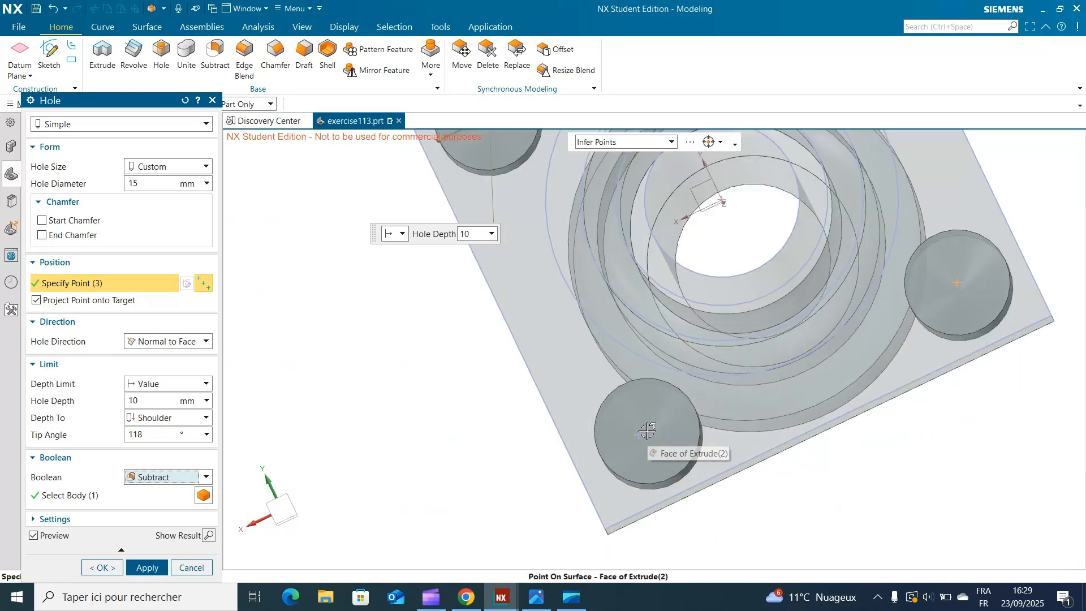
scroll(647, 431, up, 3)
click(627, 440)
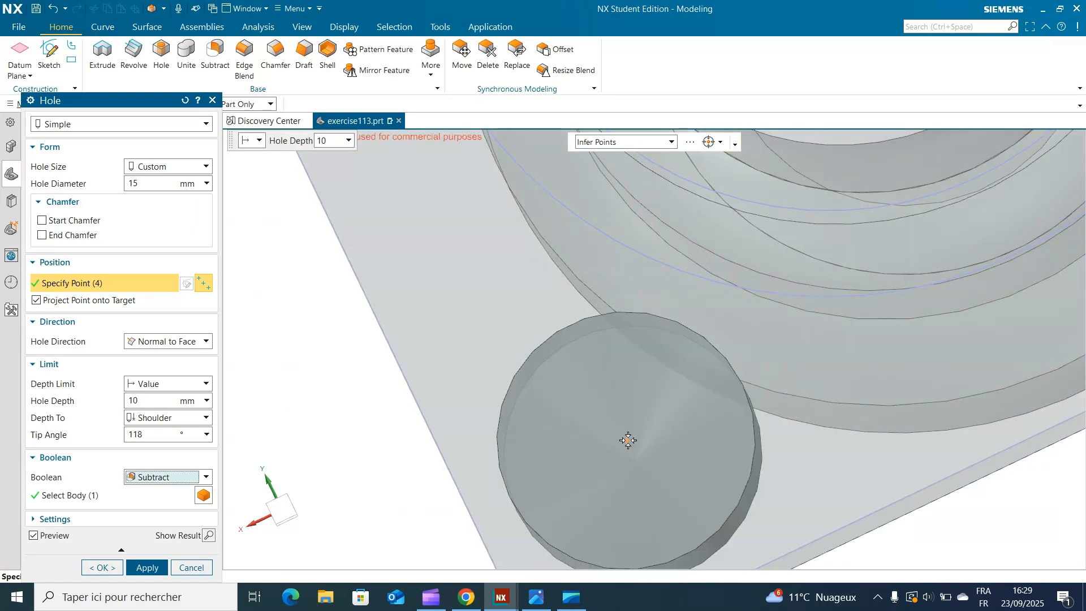
scroll(628, 440, down, 7)
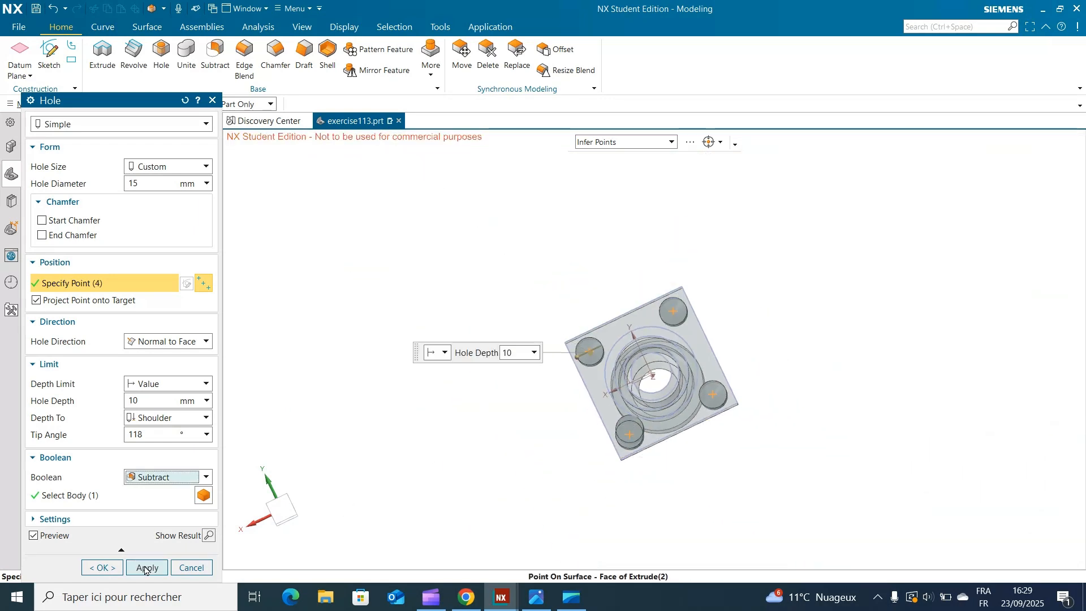
click(145, 569)
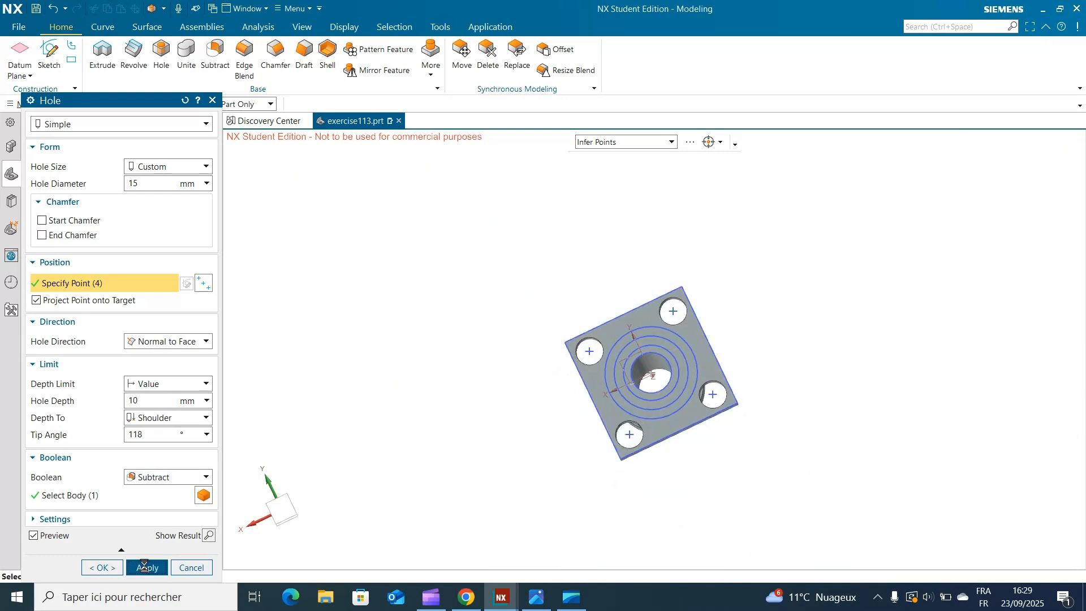
click(215, 101)
Check the flange corner radius in the reference drawing and blend one corner edge of the flange with a 10 mm radius
middle_drag(366, 336, 412, 337)
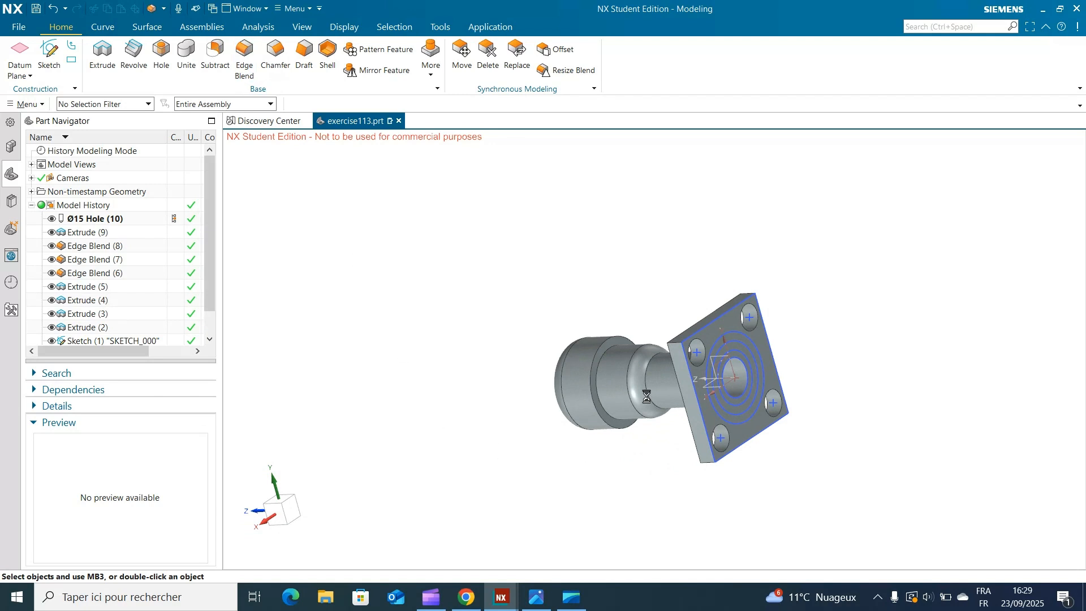
click(245, 56)
click(669, 356)
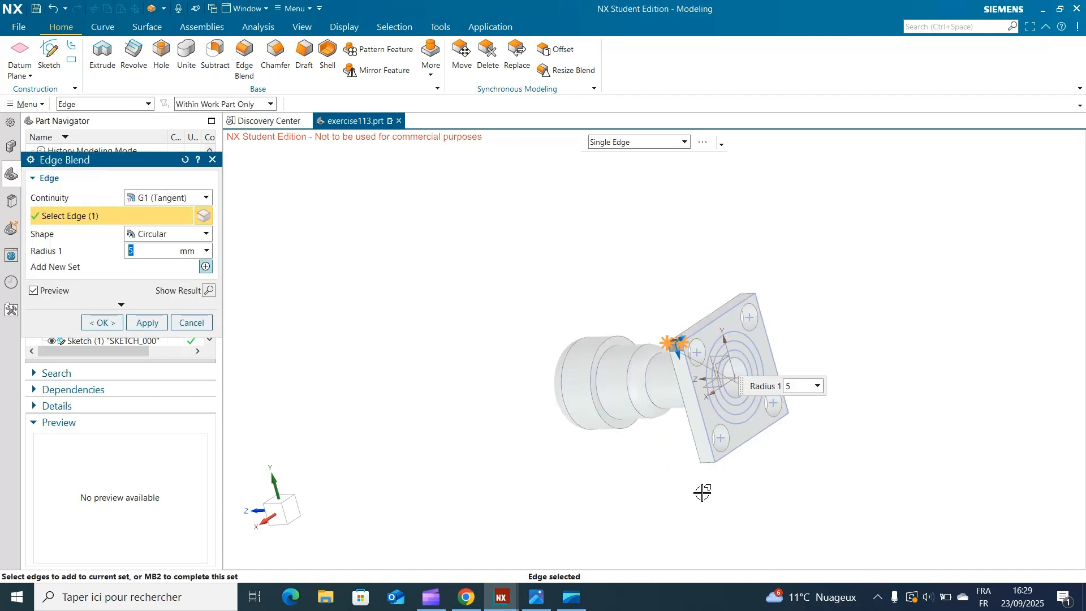
click(535, 598)
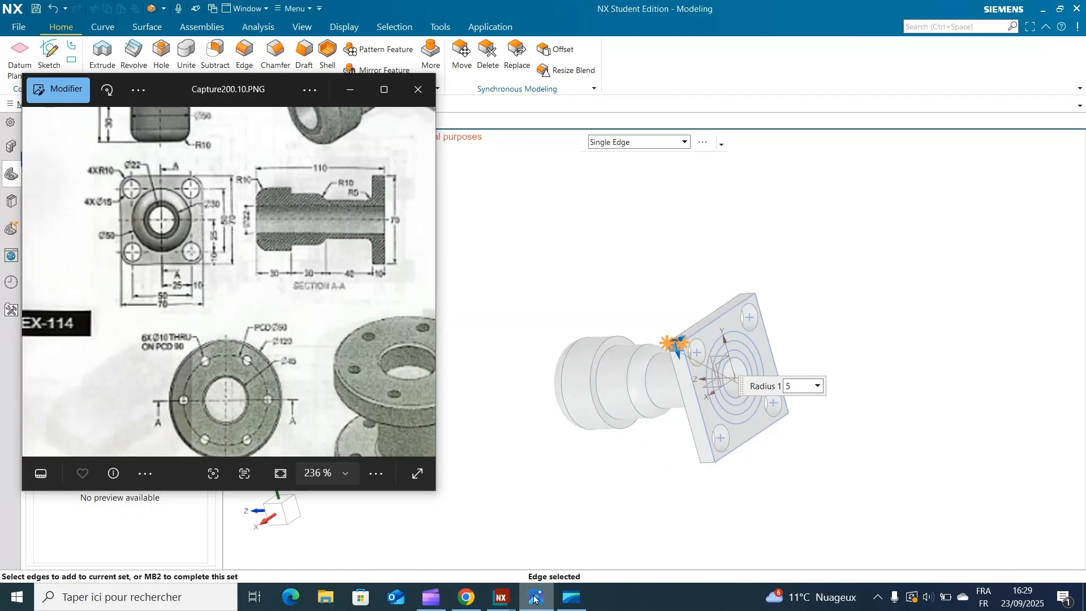
click(534, 599)
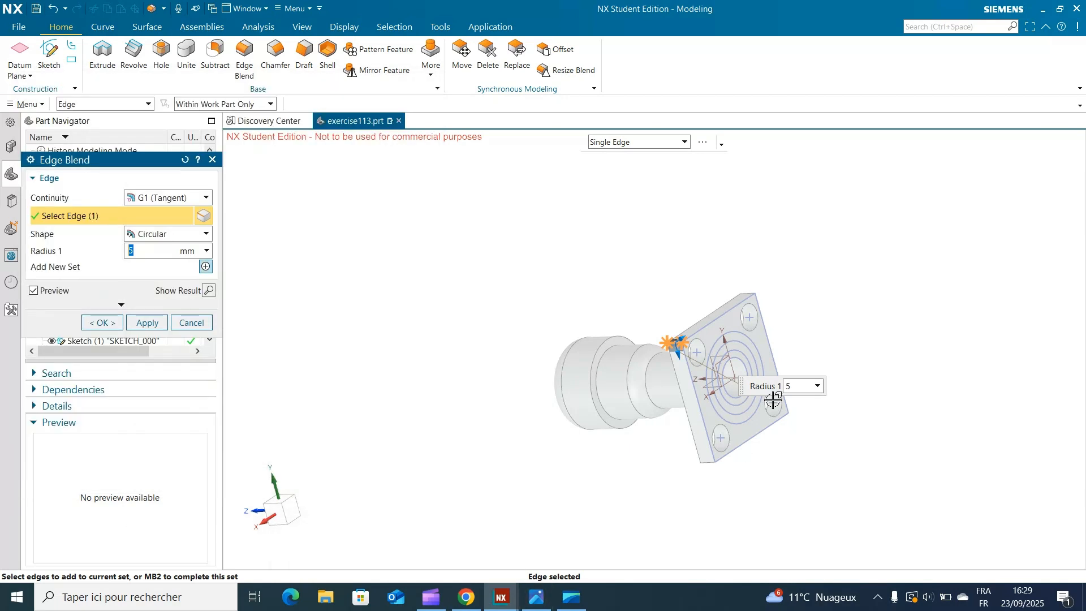
click(817, 386)
click(801, 388)
key(Return)
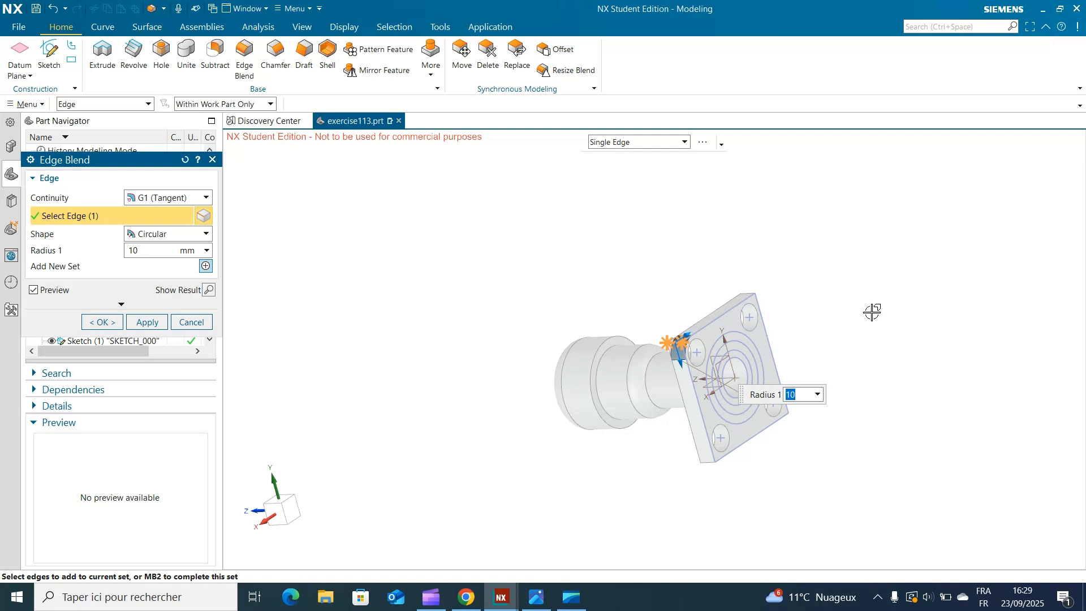
middle_click(853, 283)
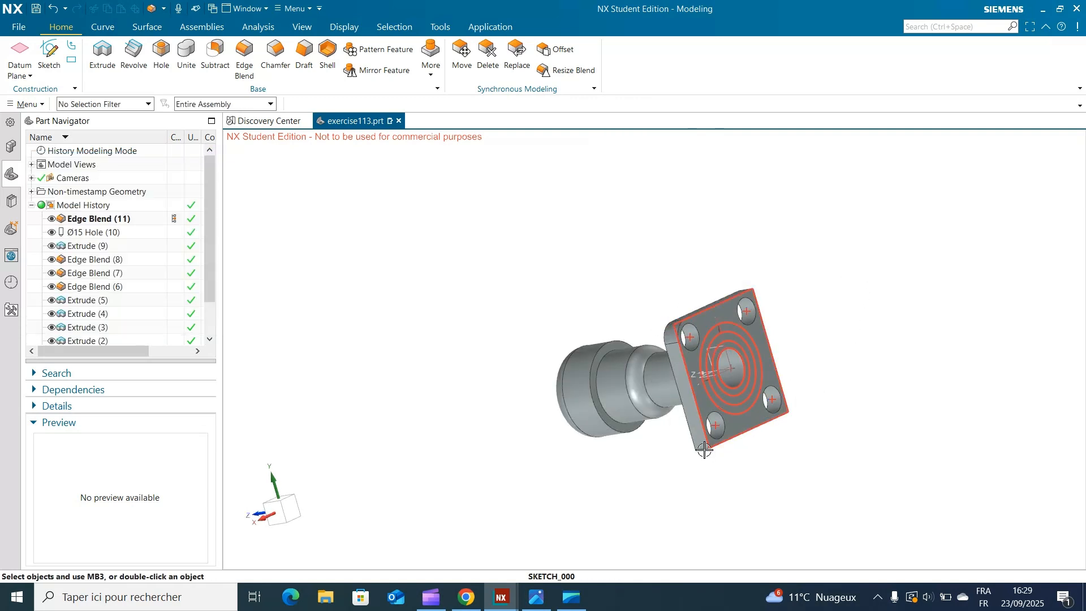
middle_drag(717, 458, 716, 396)
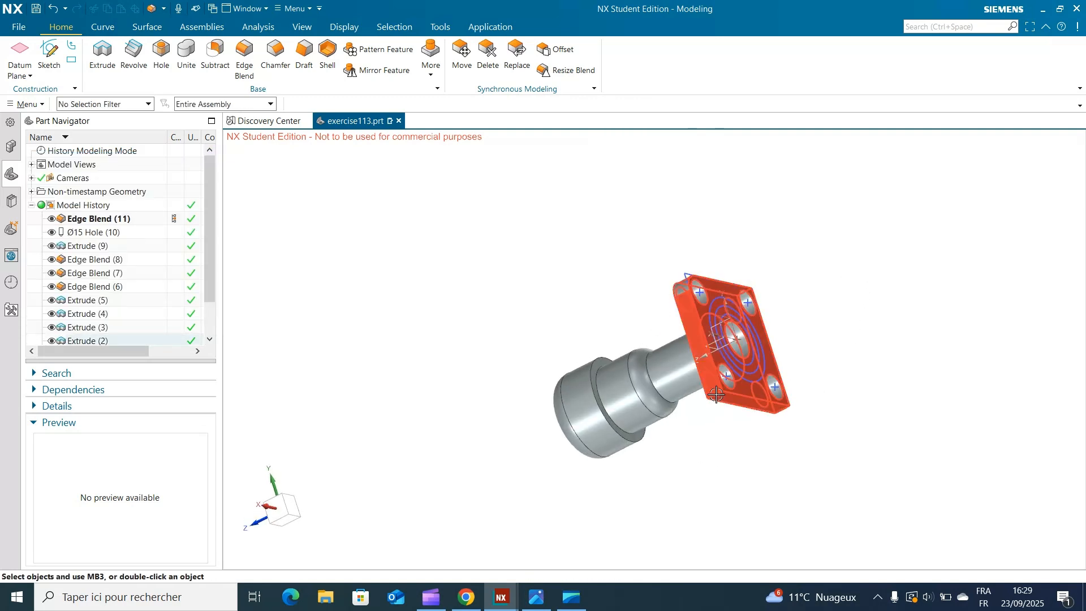
scroll(715, 394, up, 5)
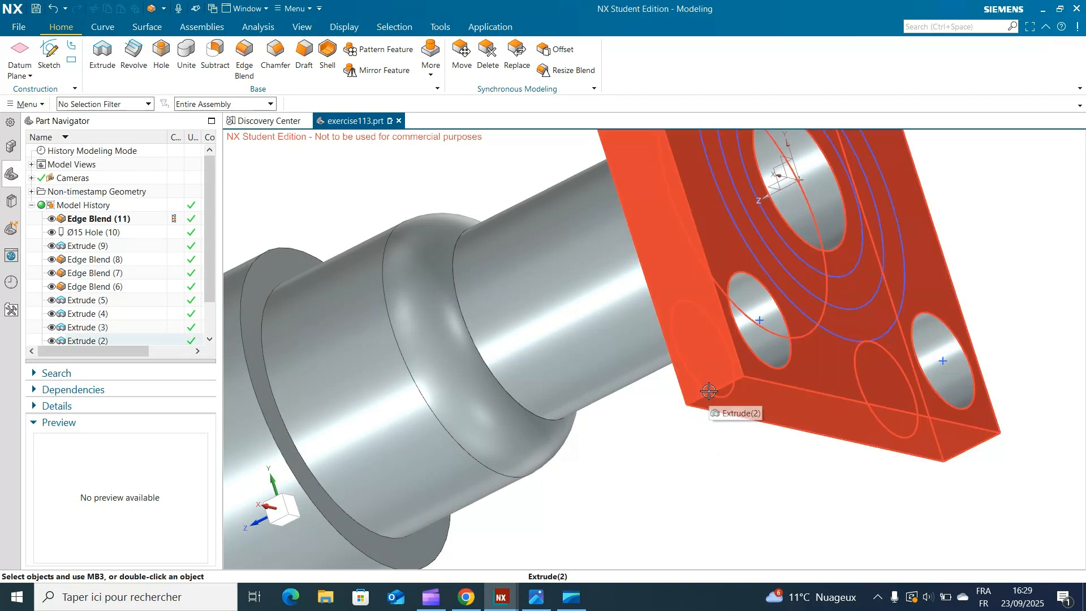
click(244, 57)
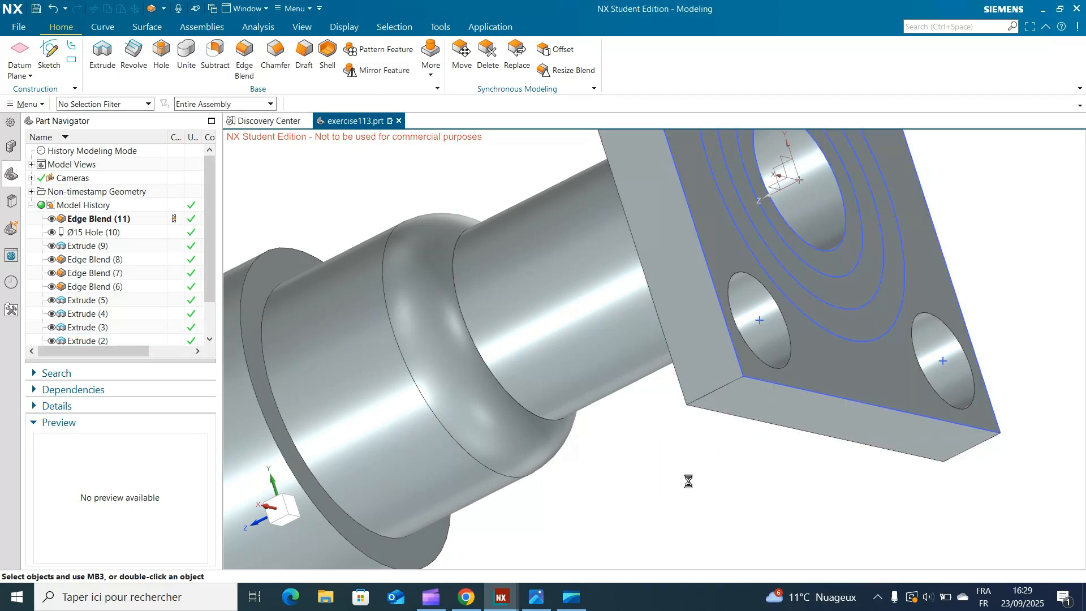
click(715, 389)
middle_drag(1007, 510, 921, 485)
click(408, 430)
middle_drag(562, 431, 790, 315)
click(602, 391)
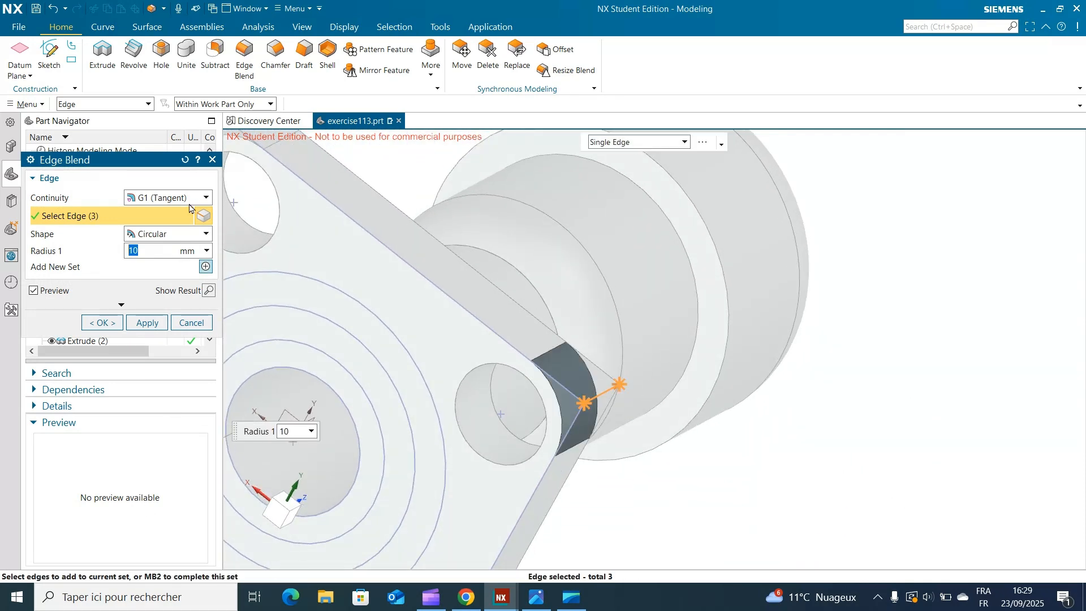
scroll(621, 246, down, 5)
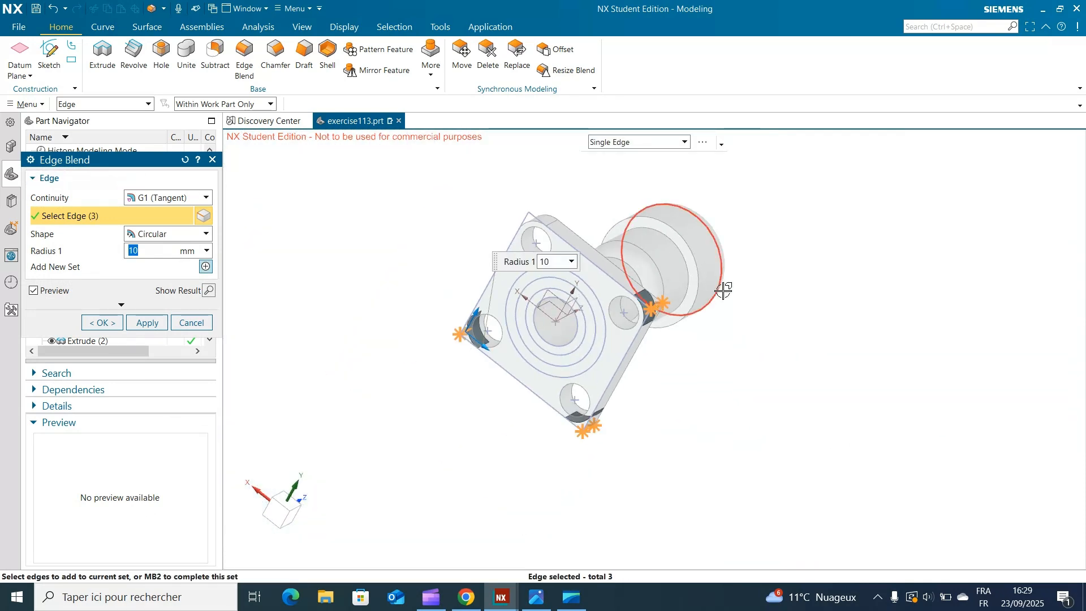
middle_click(314, 188)
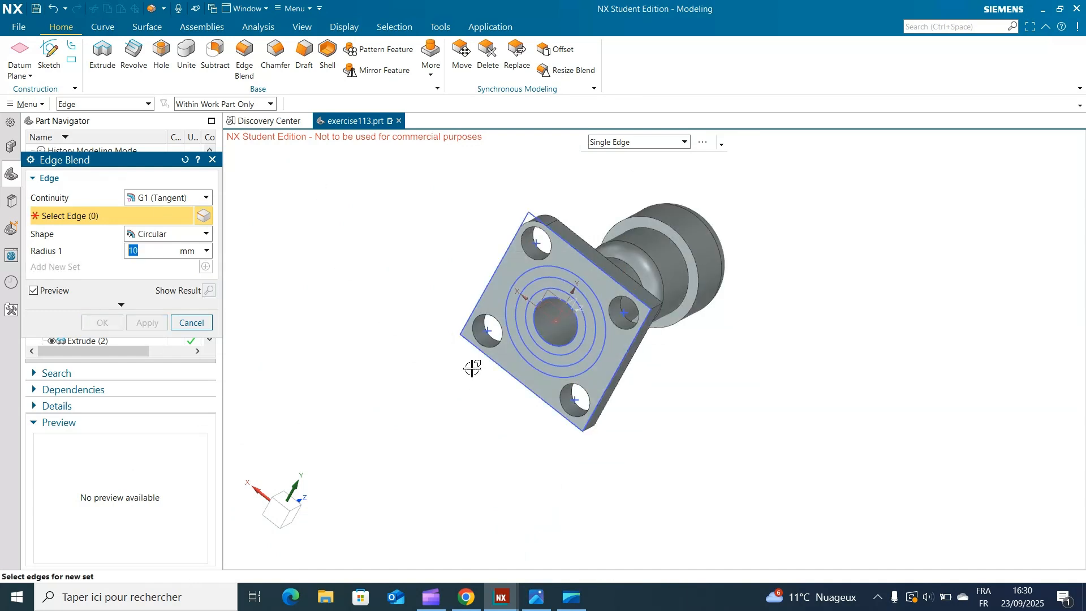
Blend the three remaining square corner edges of the flange with a 10 mm radius
click(655, 305)
middle_drag(642, 432, 588, 313)
click(599, 375)
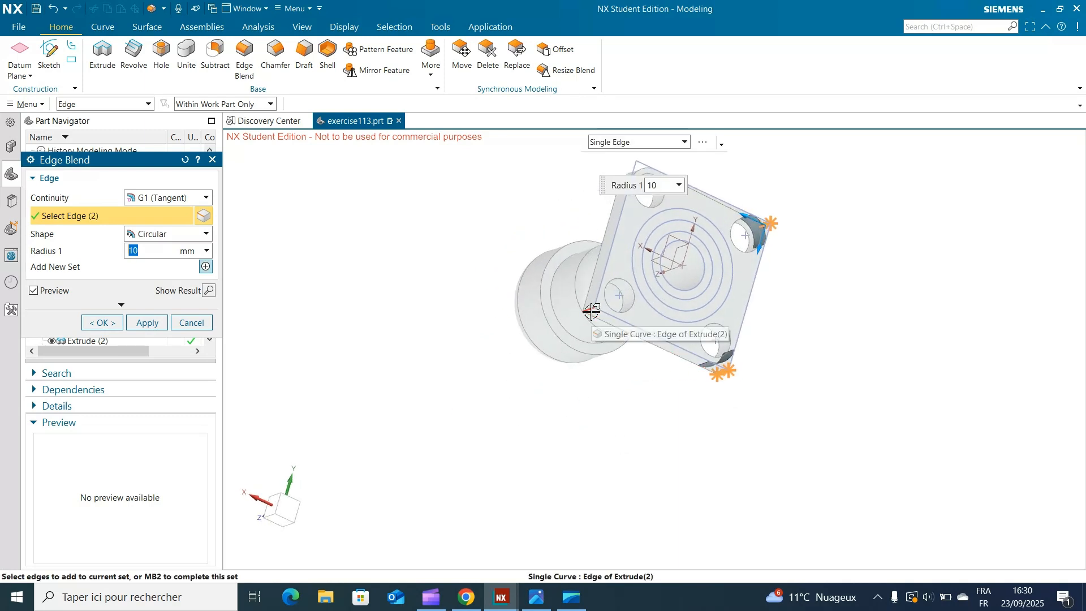
click(590, 311)
drag(146, 161, 183, 82)
click(139, 244)
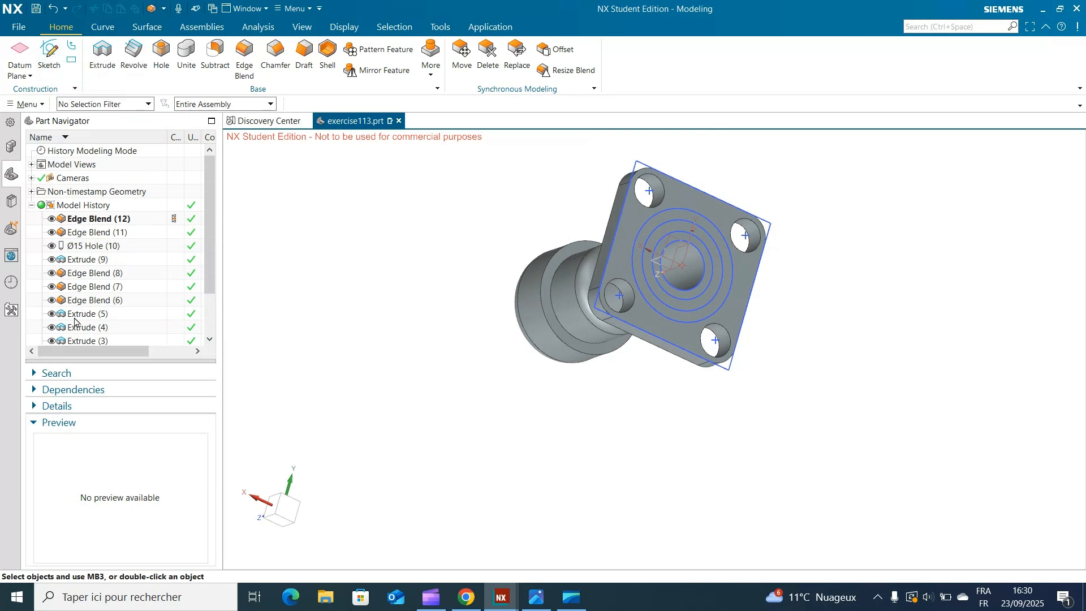
Hide the base sketch so only the solid shaft and datum coordinate system are displayed
scroll(75, 321, down, 2)
click(52, 316)
mouse_move(295, 274)
middle_down()
mouse_move(313, 279)
mouse_move(352, 392)
mouse_move(332, 399)
mouse_move(381, 281)
mouse_move(516, 256)
mouse_move(519, 369)
mouse_move(415, 324)
mouse_move(436, 202)
mouse_move(534, 162)
mouse_move(322, 230)
mouse_move(290, 260)
mouse_move(350, 259)
mouse_move(368, 274)
middle_up()
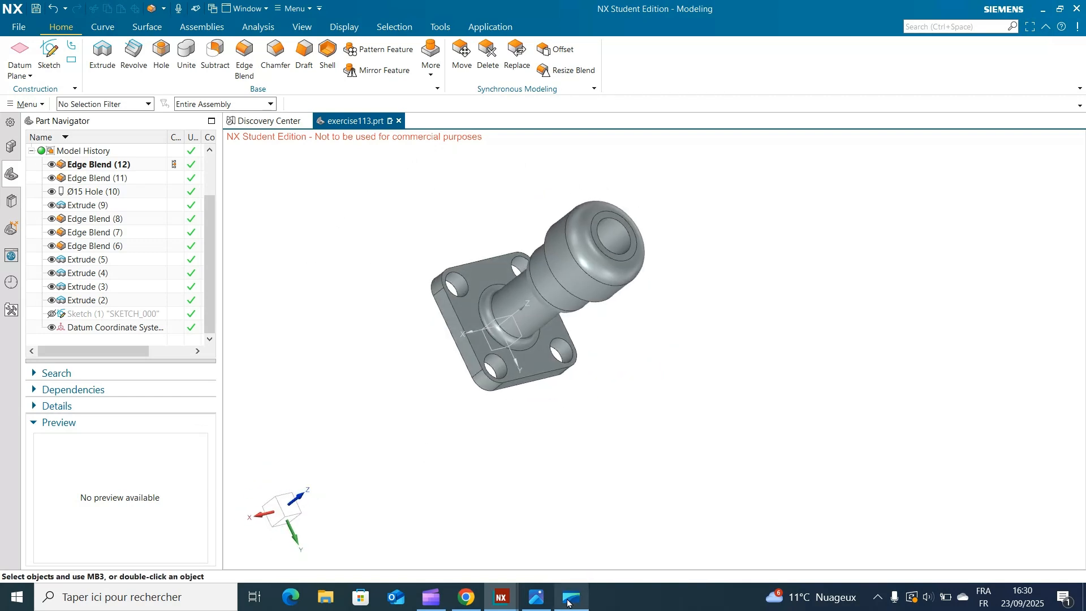
Bring up the reference drawing and compare its views and isometric picture with the finished shaft model
click(545, 603)
scroll(282, 213, up, 3)
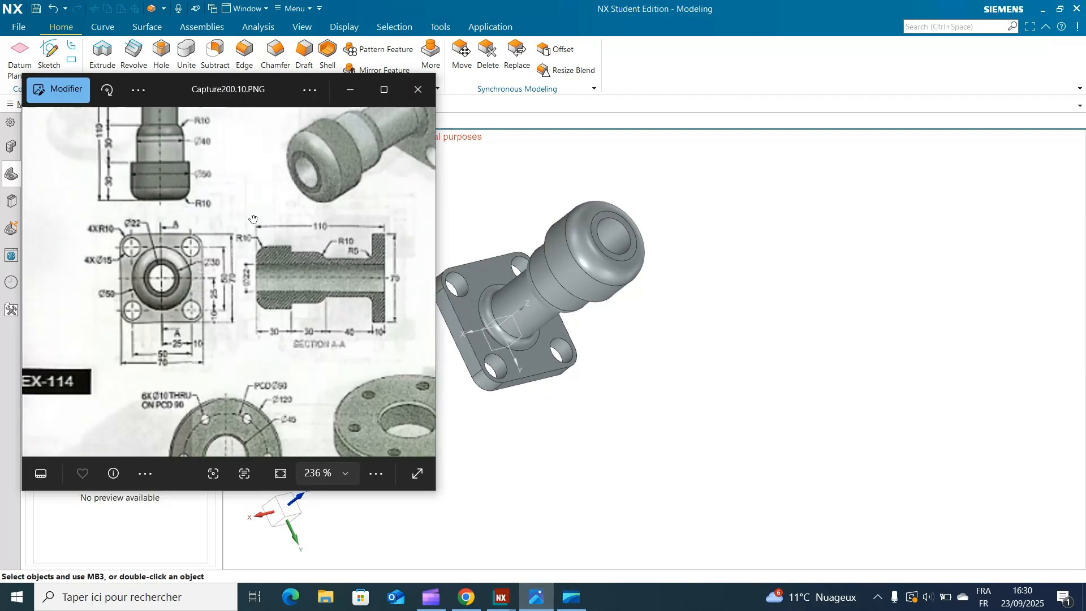
drag(309, 299, 260, 297)
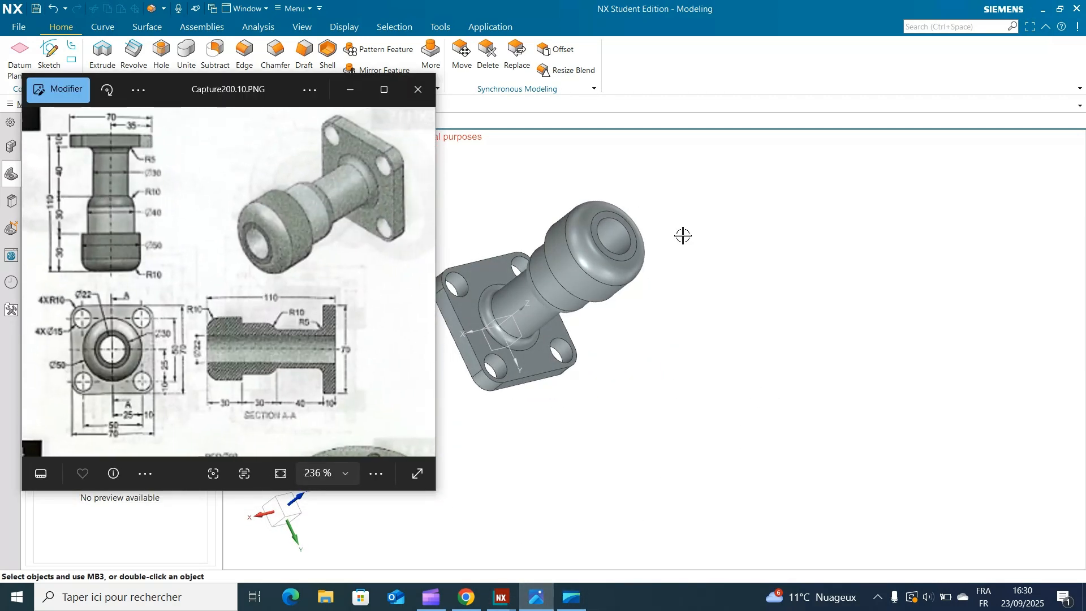